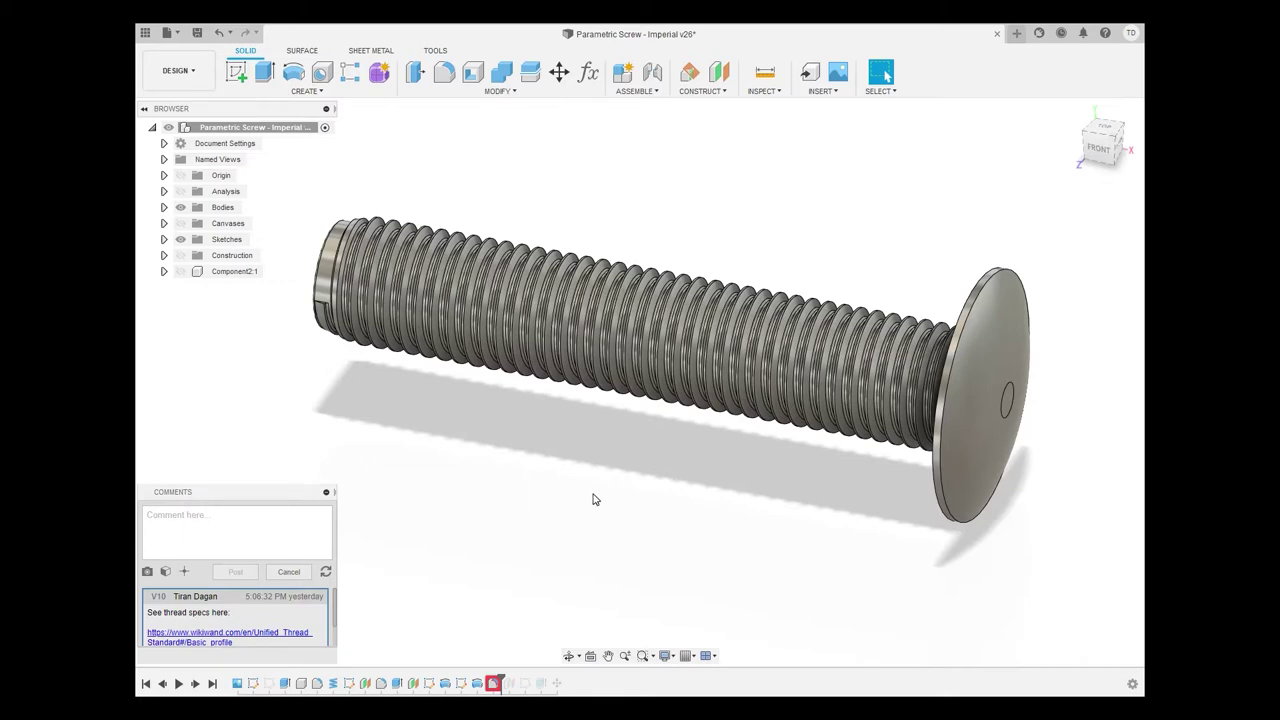
Roll the timeline forward to the end of the screw's feature history
shift+middle_drag(737, 506, 730, 365)
drag(730, 365, 789, 449)
key(Escape)
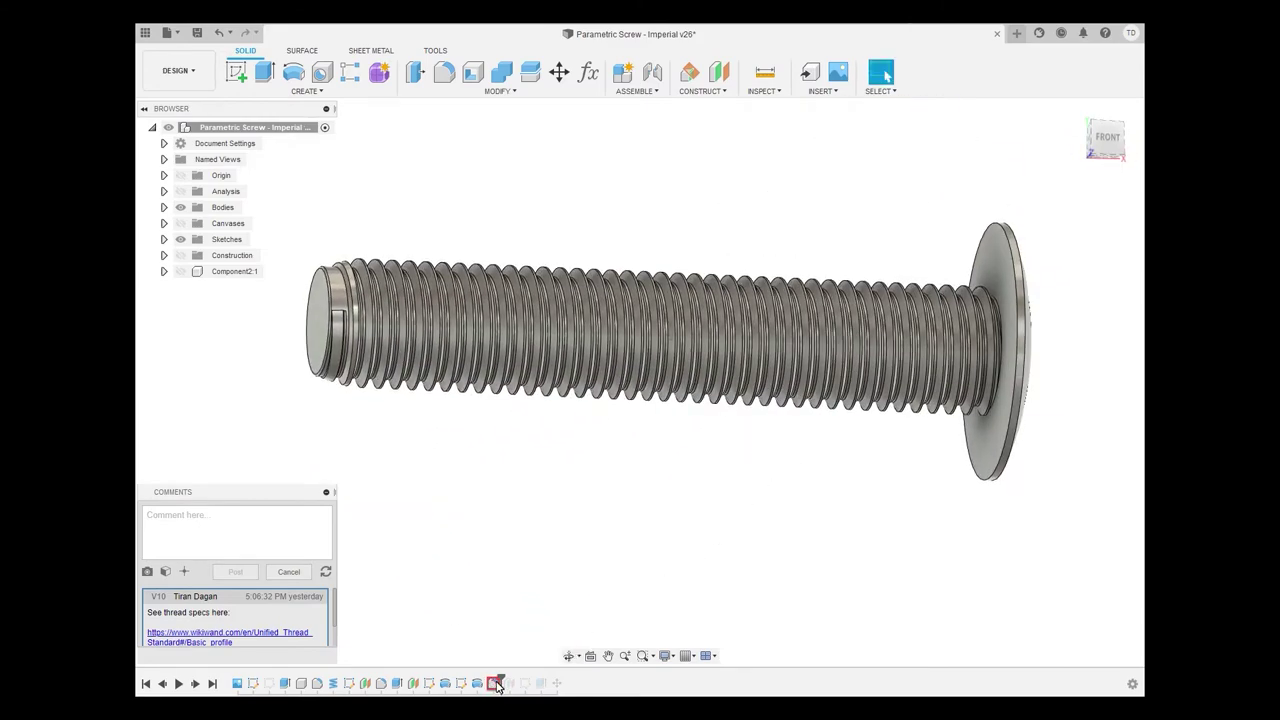
drag(497, 683, 565, 683)
middle_drag(886, 363, 894, 428)
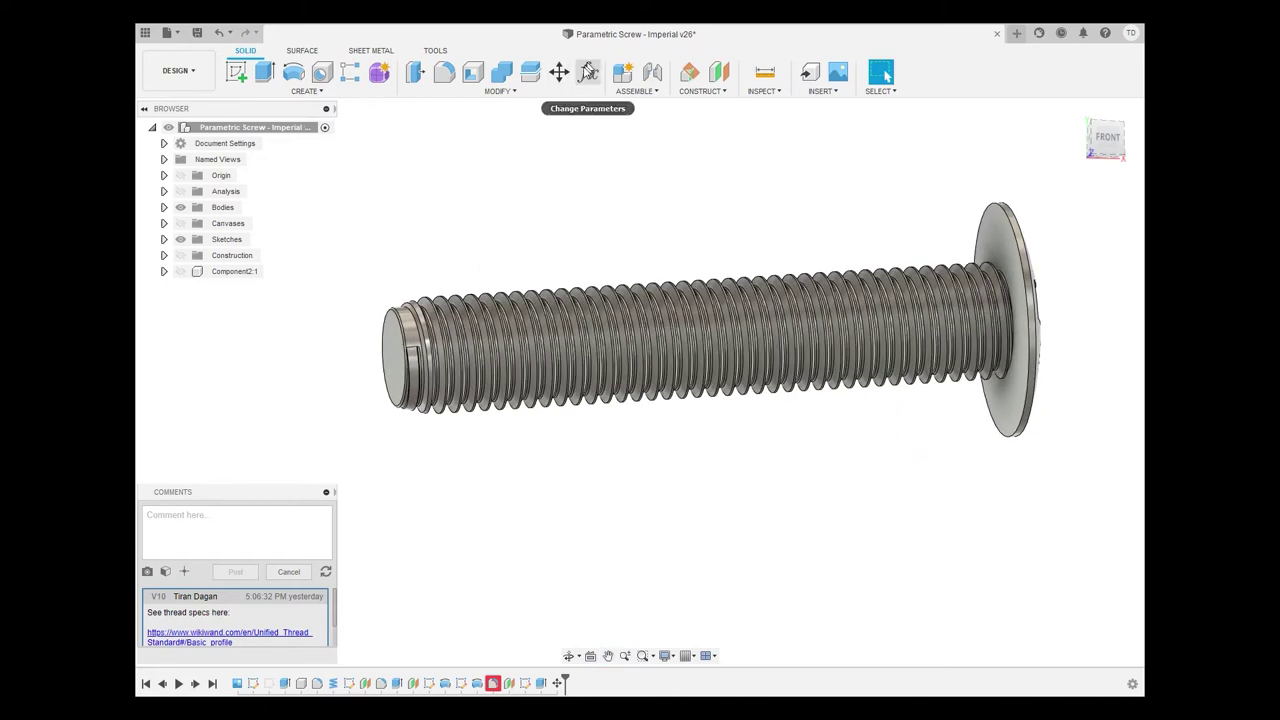
Open the model parameters and set the screw diameter parameter ThreadDmaj to 1/4
click(588, 72)
drag(460, 355, 806, 129)
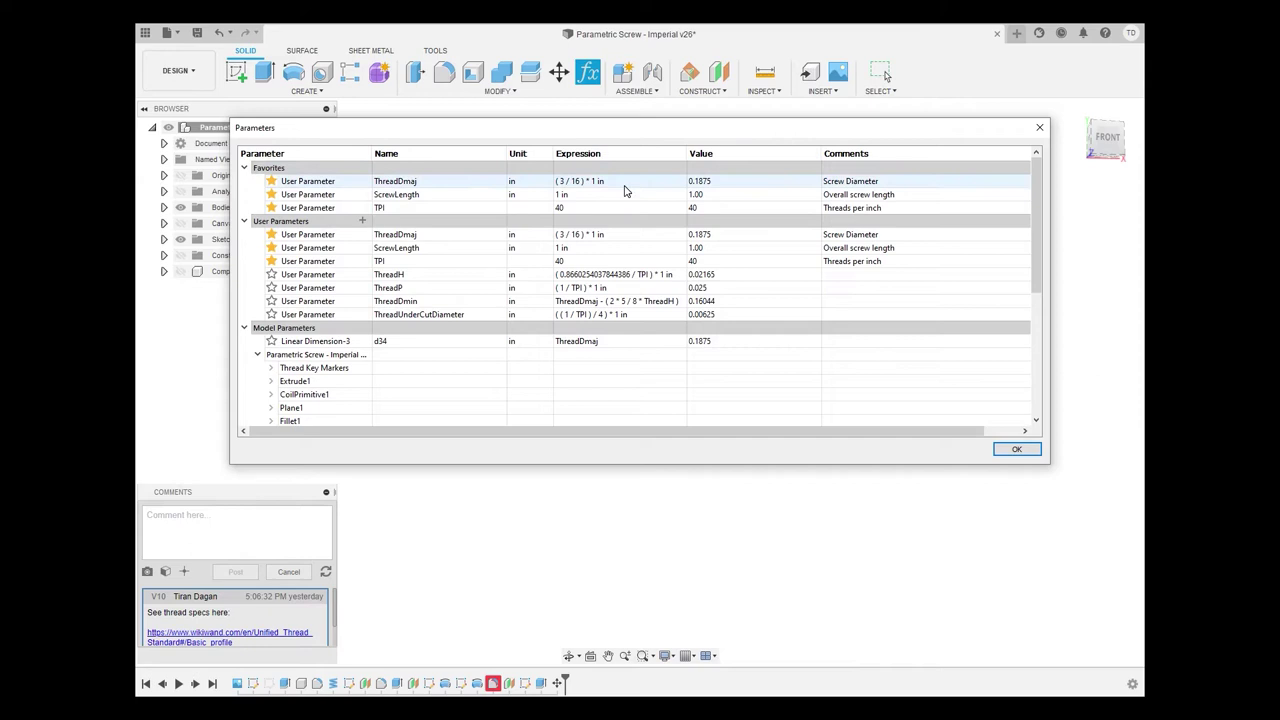
double_click(618, 182)
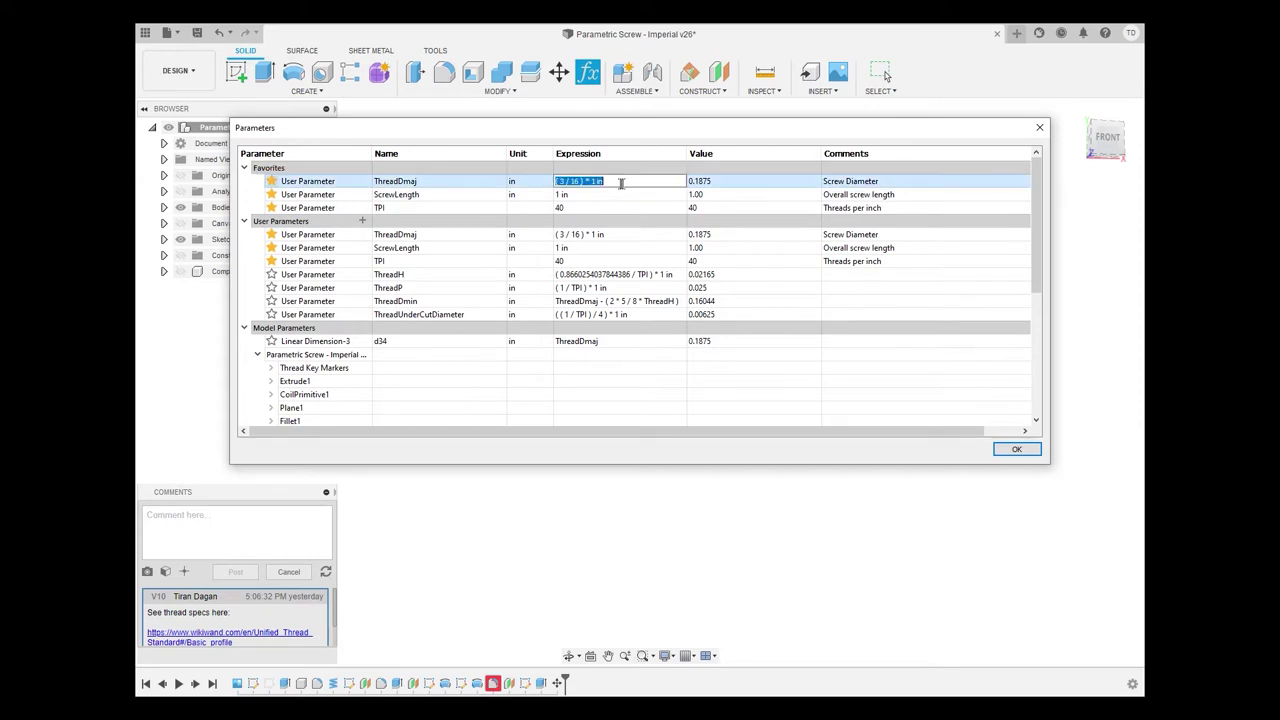
text(1/4)
Set the threads-per-inch parameter TPI to 20 and apply the parameter changes
click(593, 206)
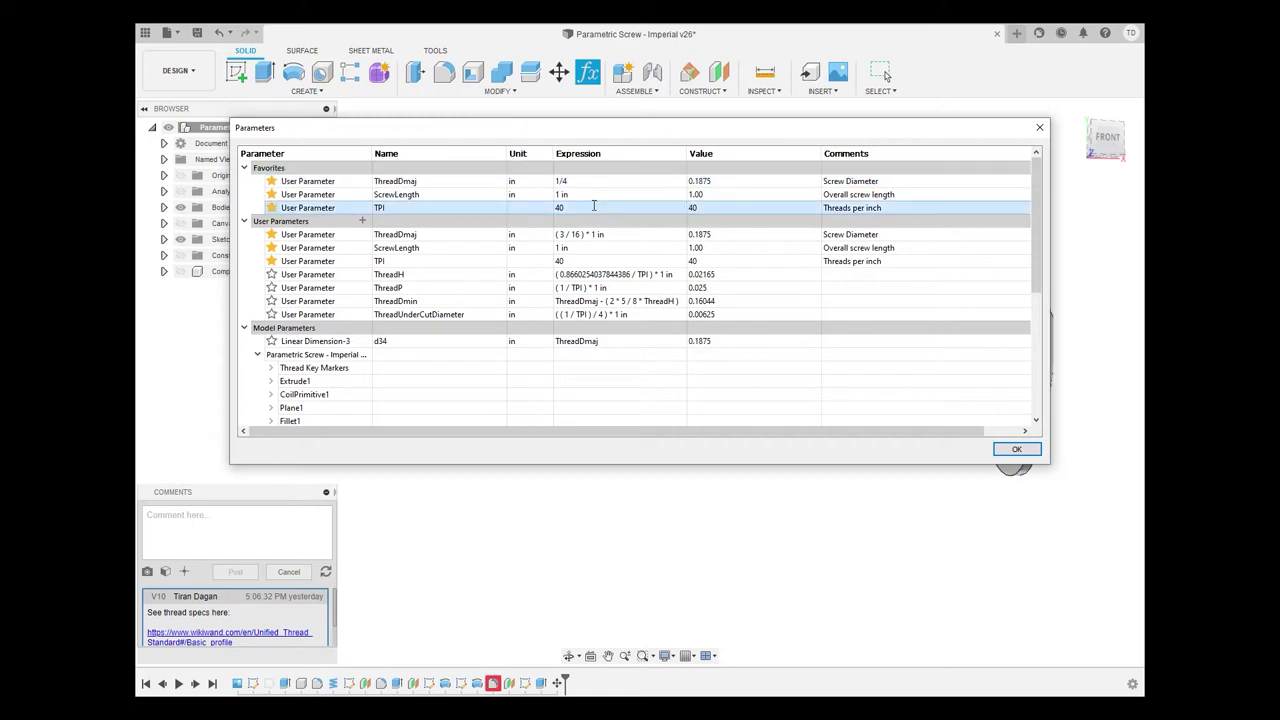
double_click(593, 206)
key(BackSpace)
text(20)
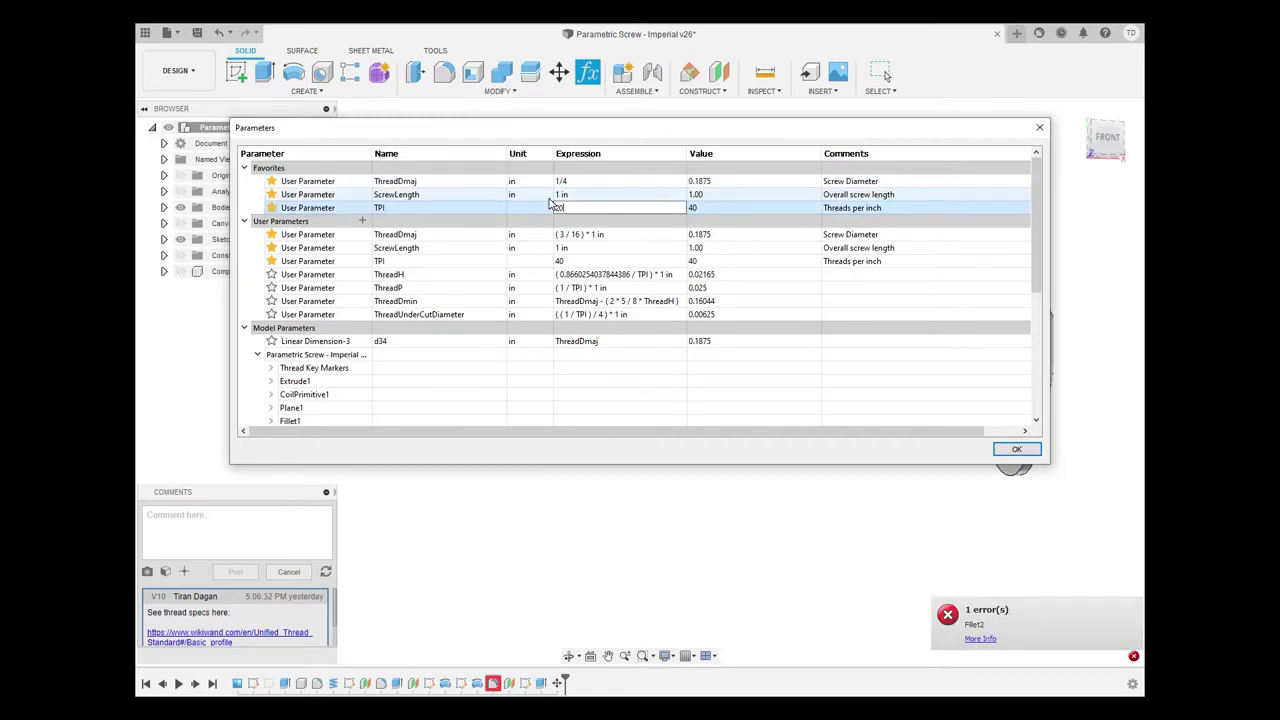
key(Return)
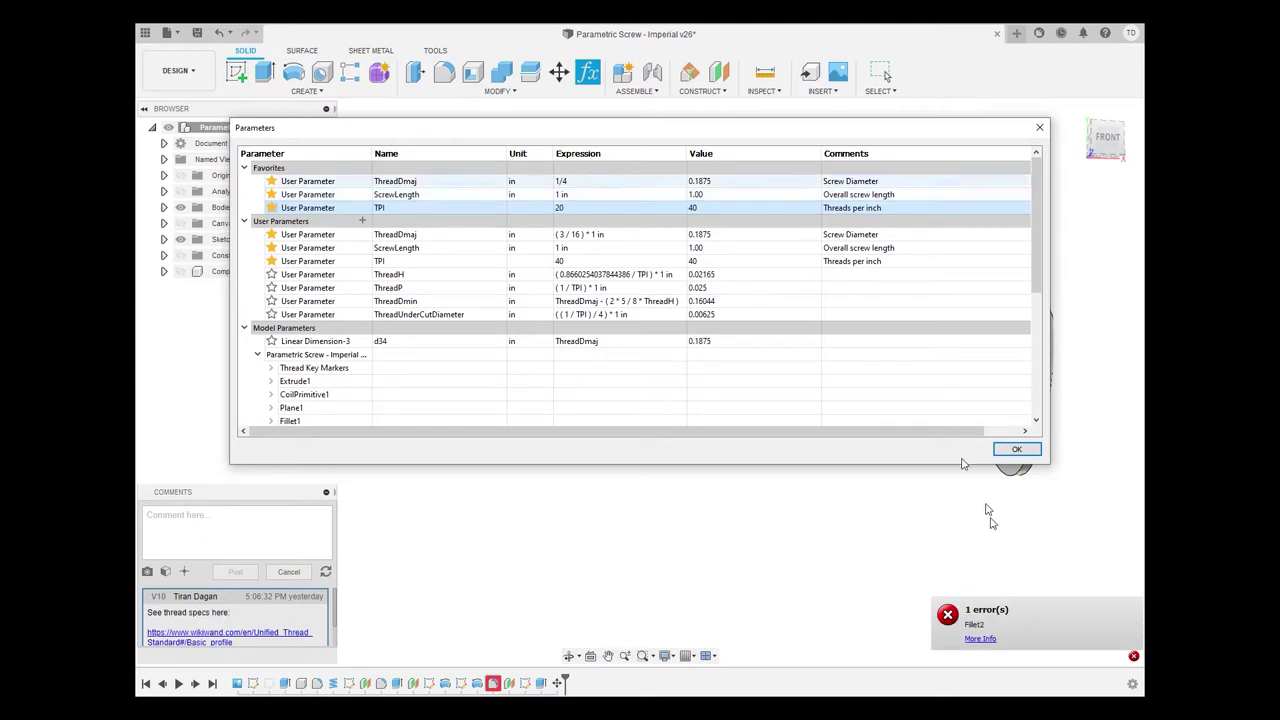
click(1015, 449)
shift+middle_drag(904, 508, 781, 414)
click(834, 93)
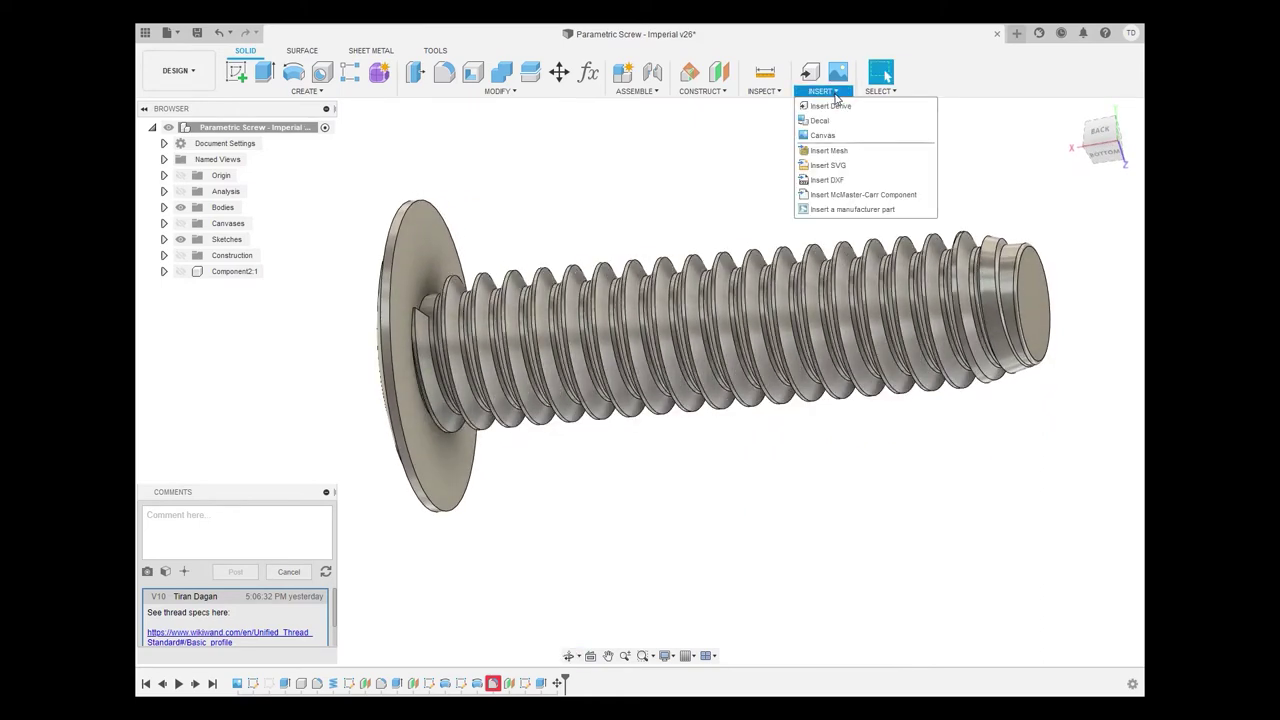
click(836, 95)
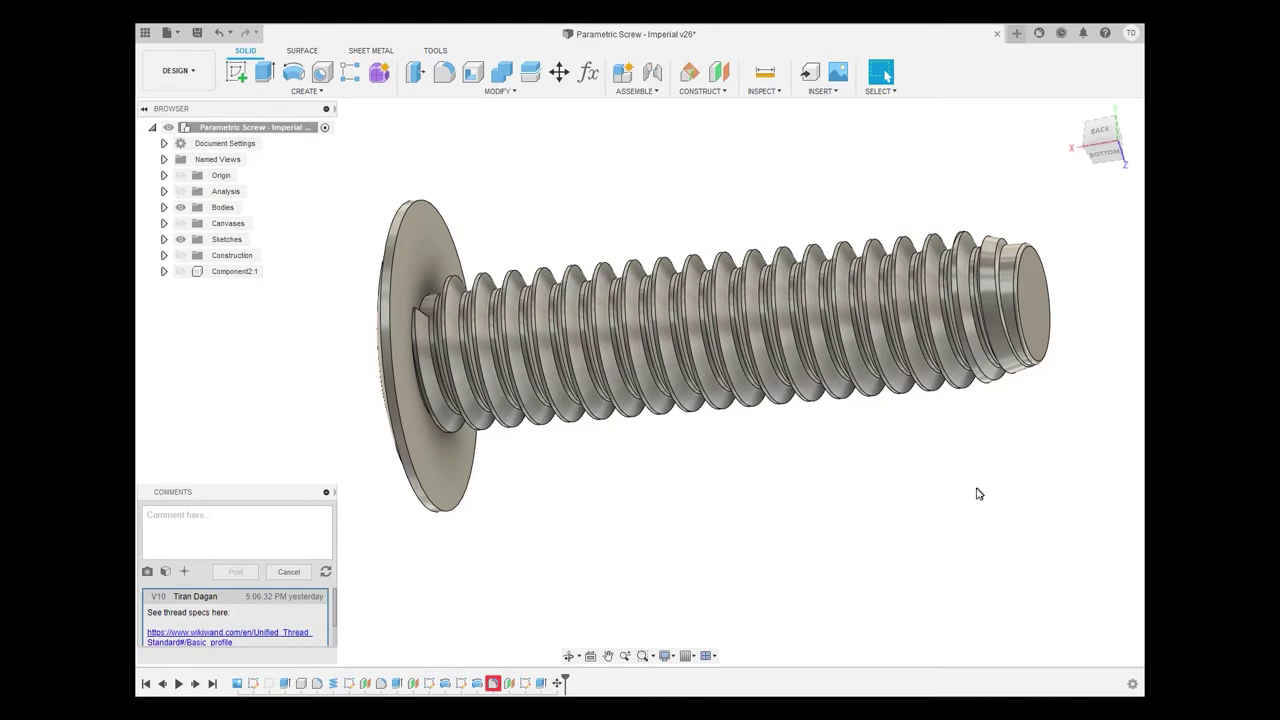
mouse_move(990, 460)
shift+middle_down()
mouse_move(983, 509)
mouse_move(997, 520)
shift+middle_up()
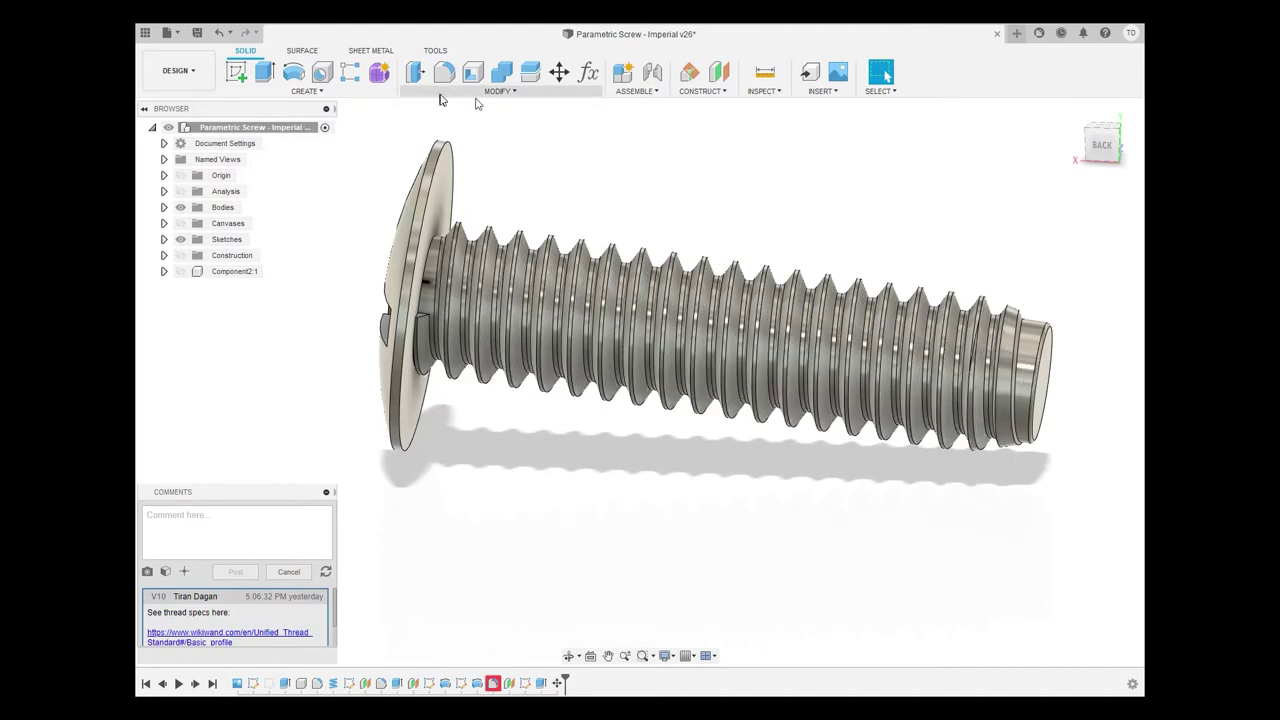
click(307, 91)
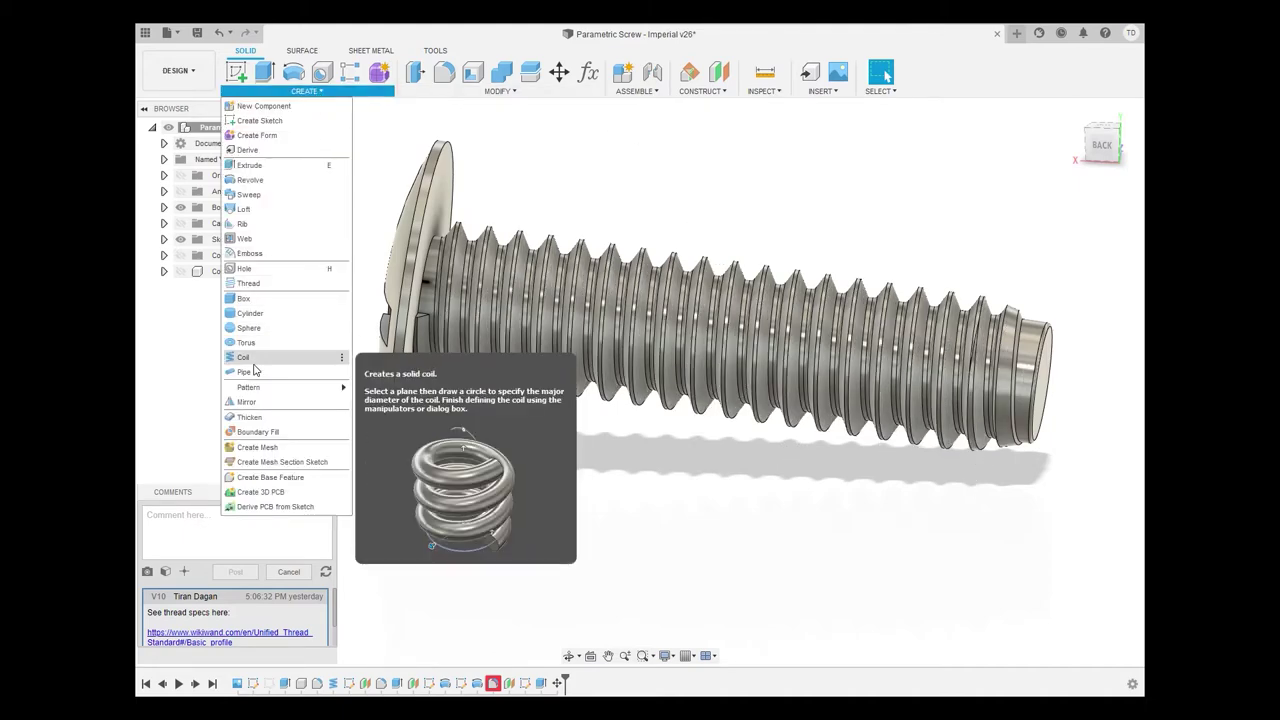
click(918, 197)
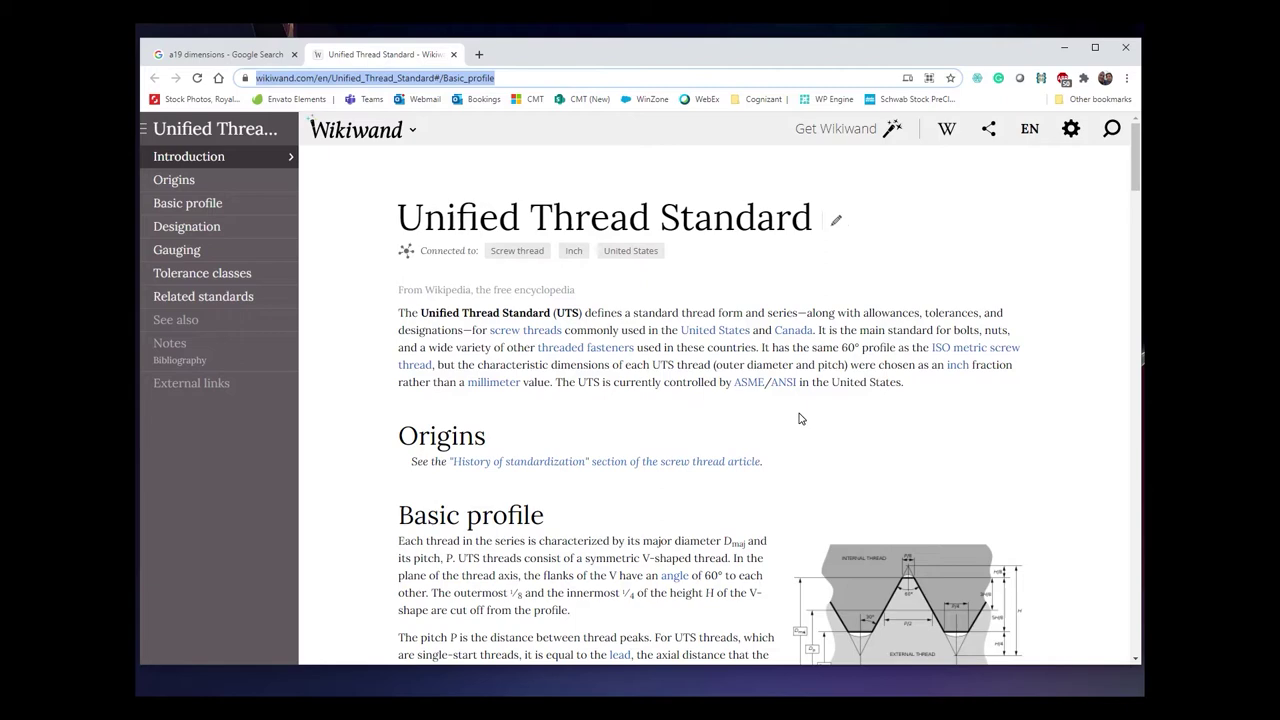
In the browser's Unified Thread Standard article, examine the enlarged basic profile diagram and the formulas relating H, P and the thread diameters
scroll(800, 398, down, 4)
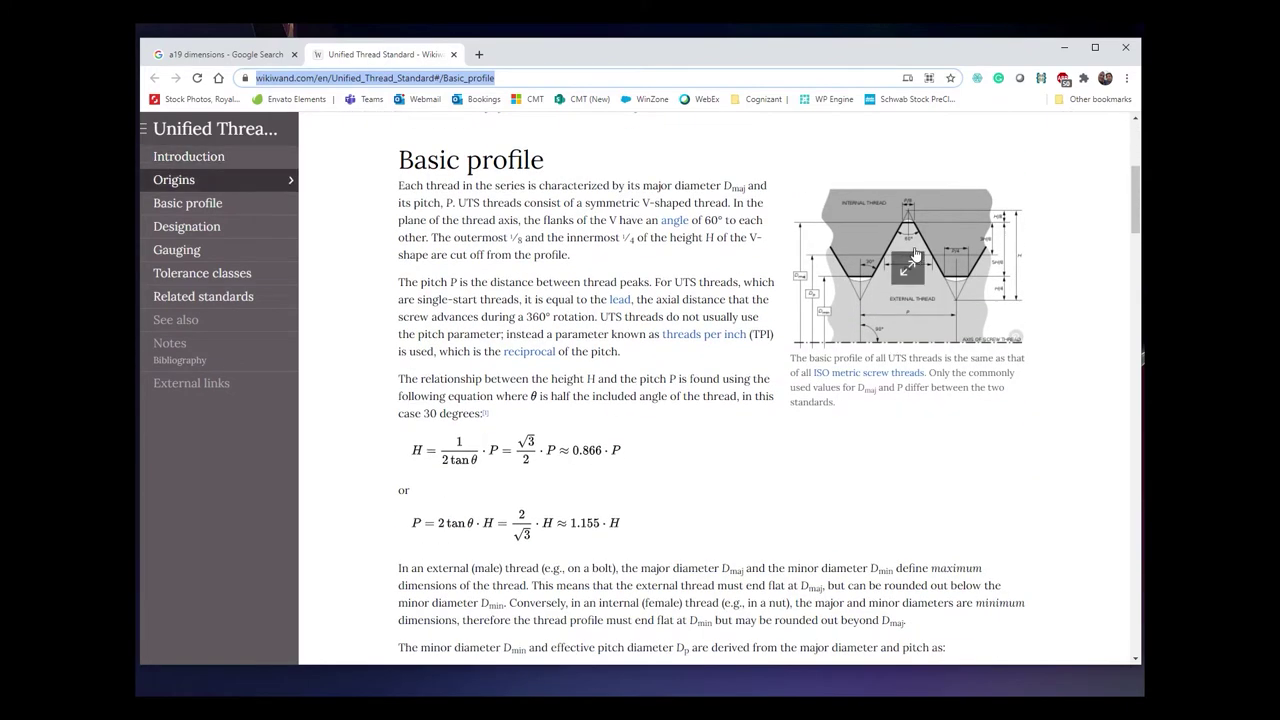
click(908, 265)
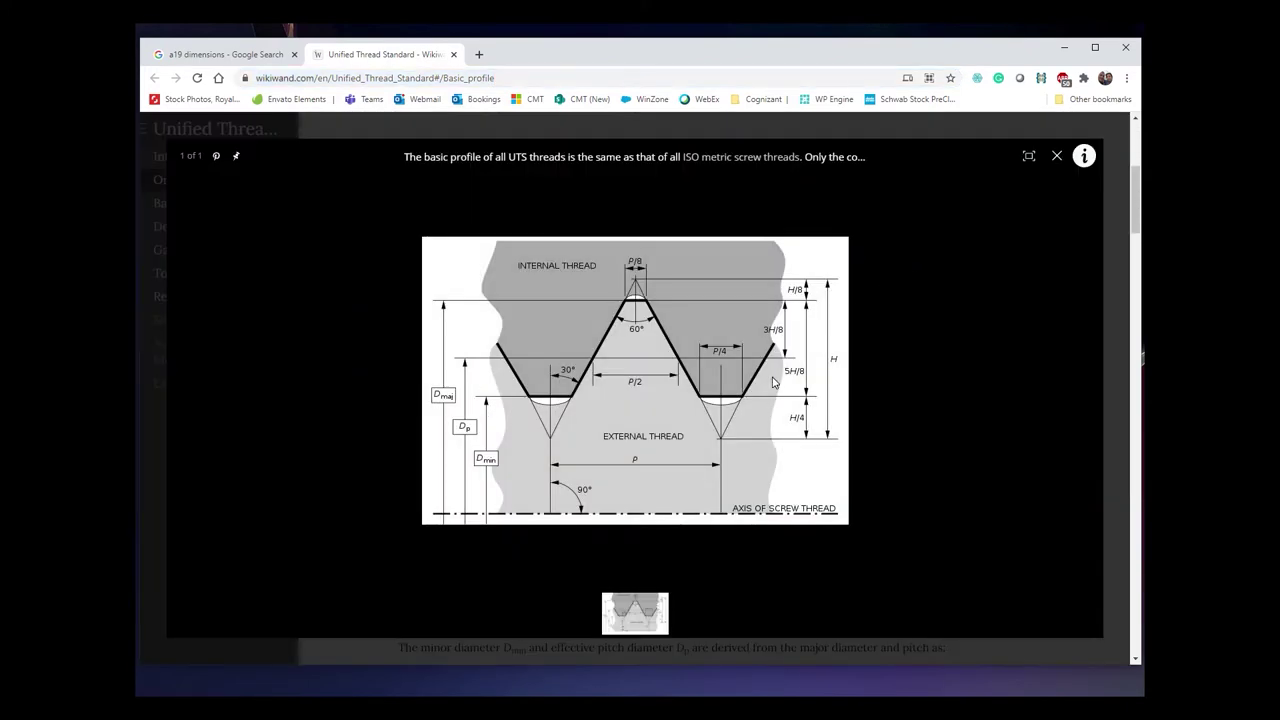
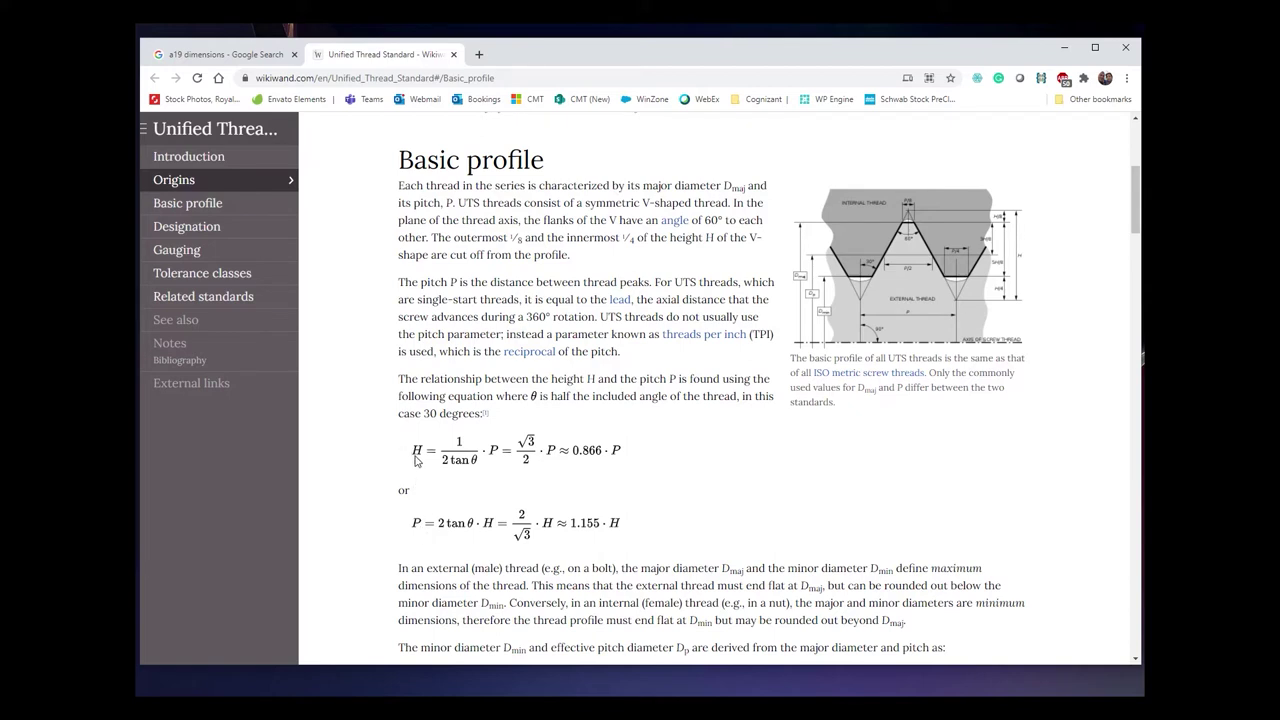
mouse_move(924, 222)
scroll(665, 490, down, 5)
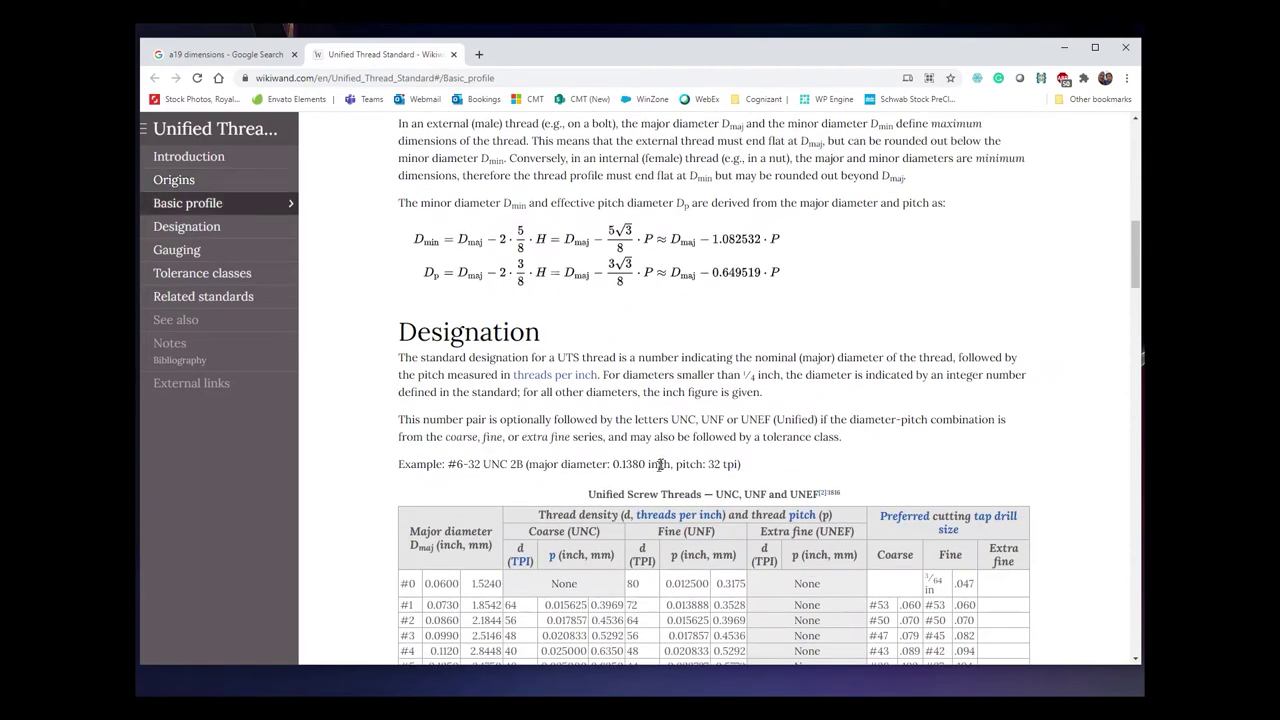
scroll(560, 422, up, 1)
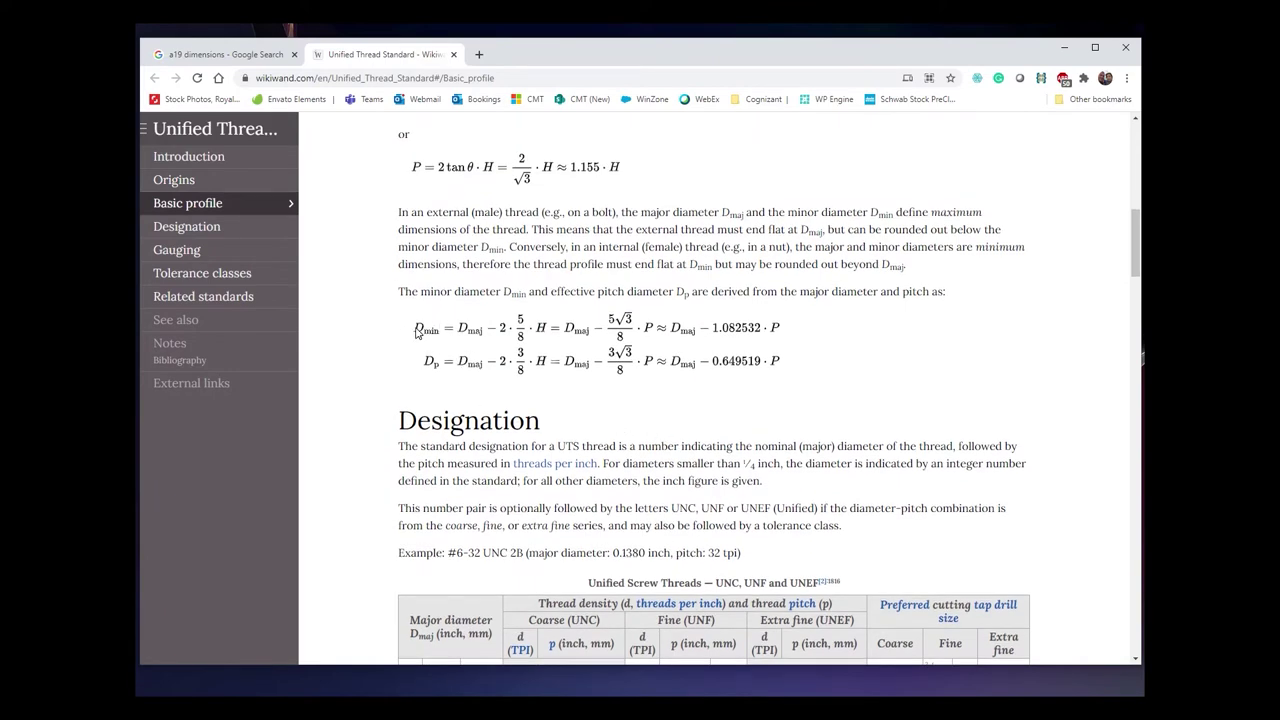
scroll(418, 333, up, 4)
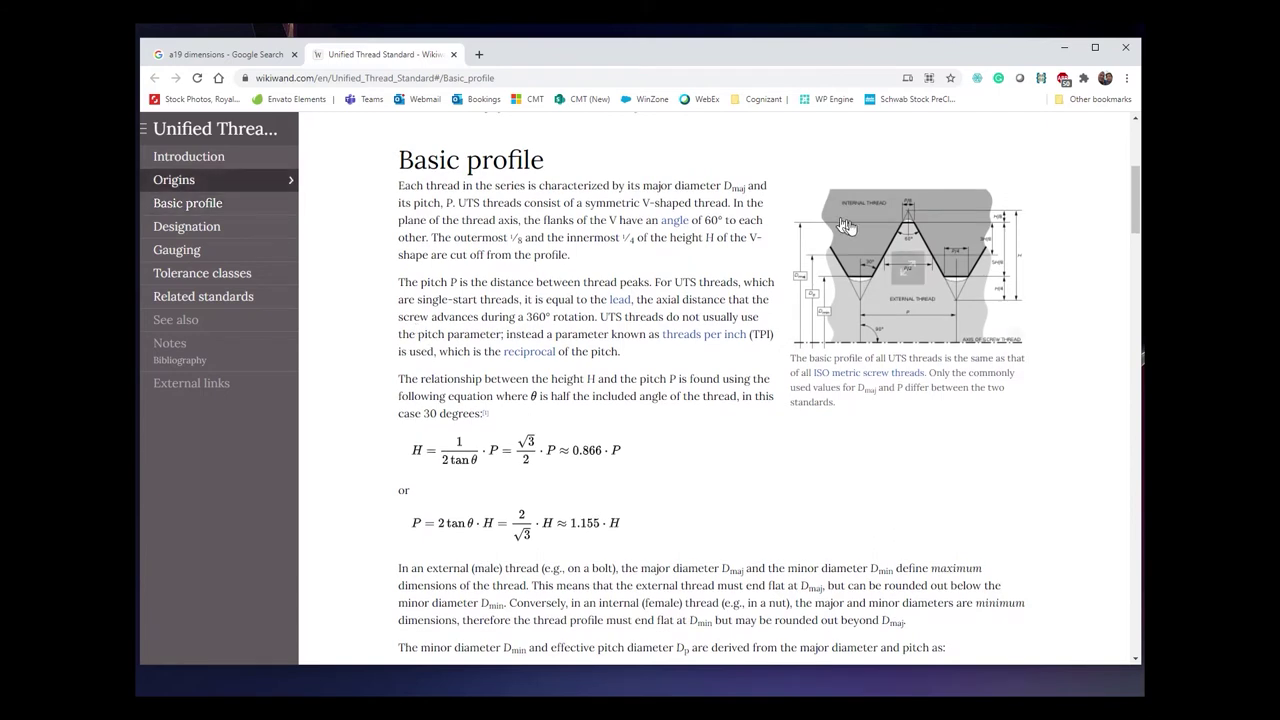
click(904, 270)
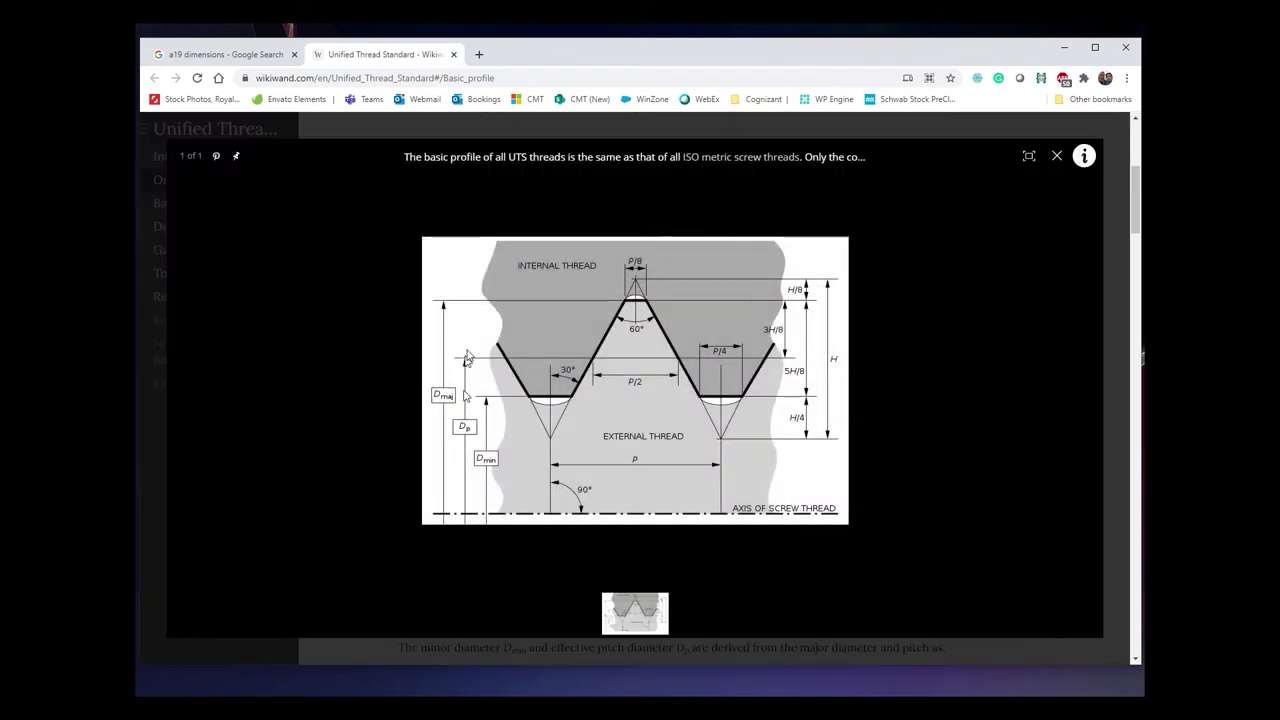
click(1056, 157)
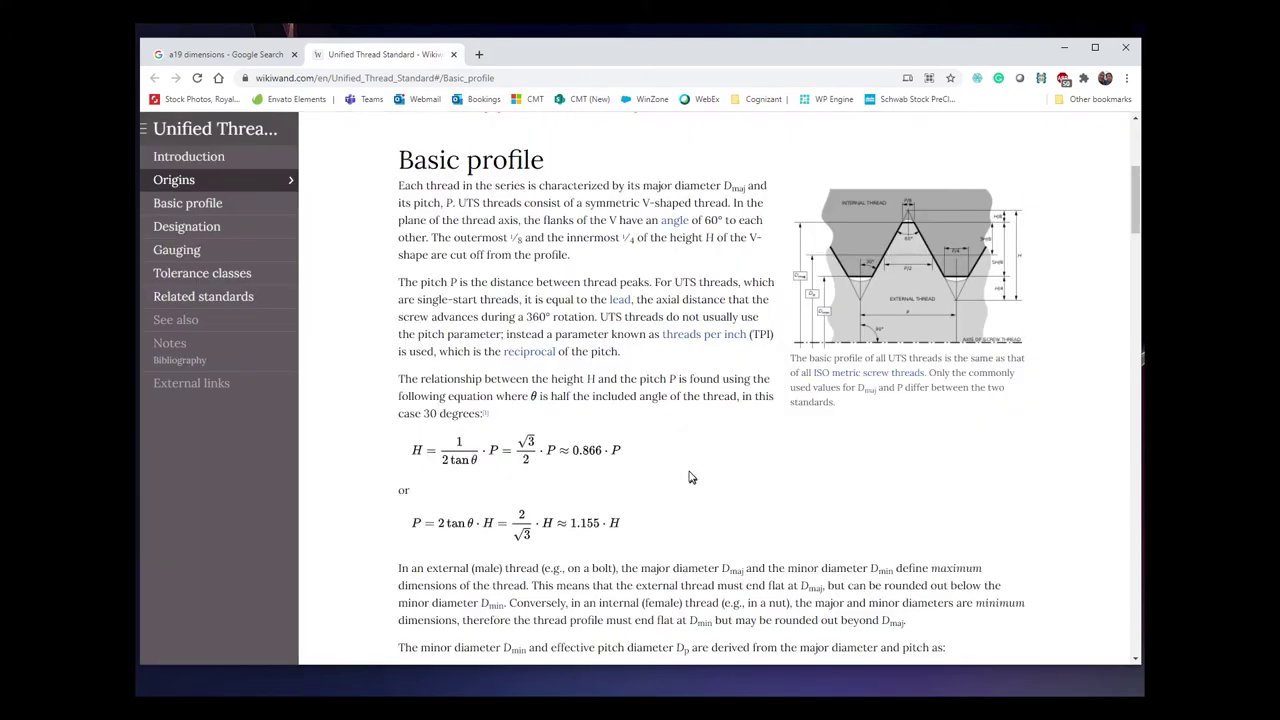
Review the Dmin and Dp formulas, and check their fractions of H against the enlarged thread profile diagram
scroll(654, 487, down, 4)
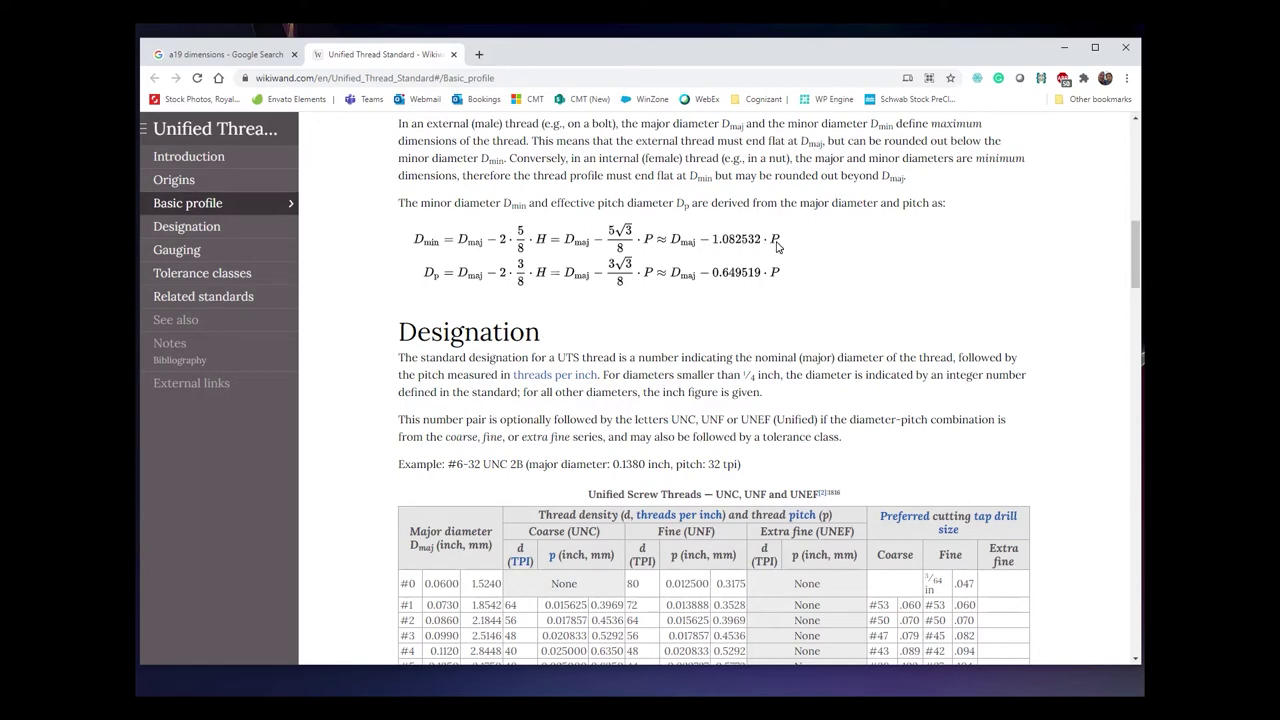
scroll(775, 248, down, 1)
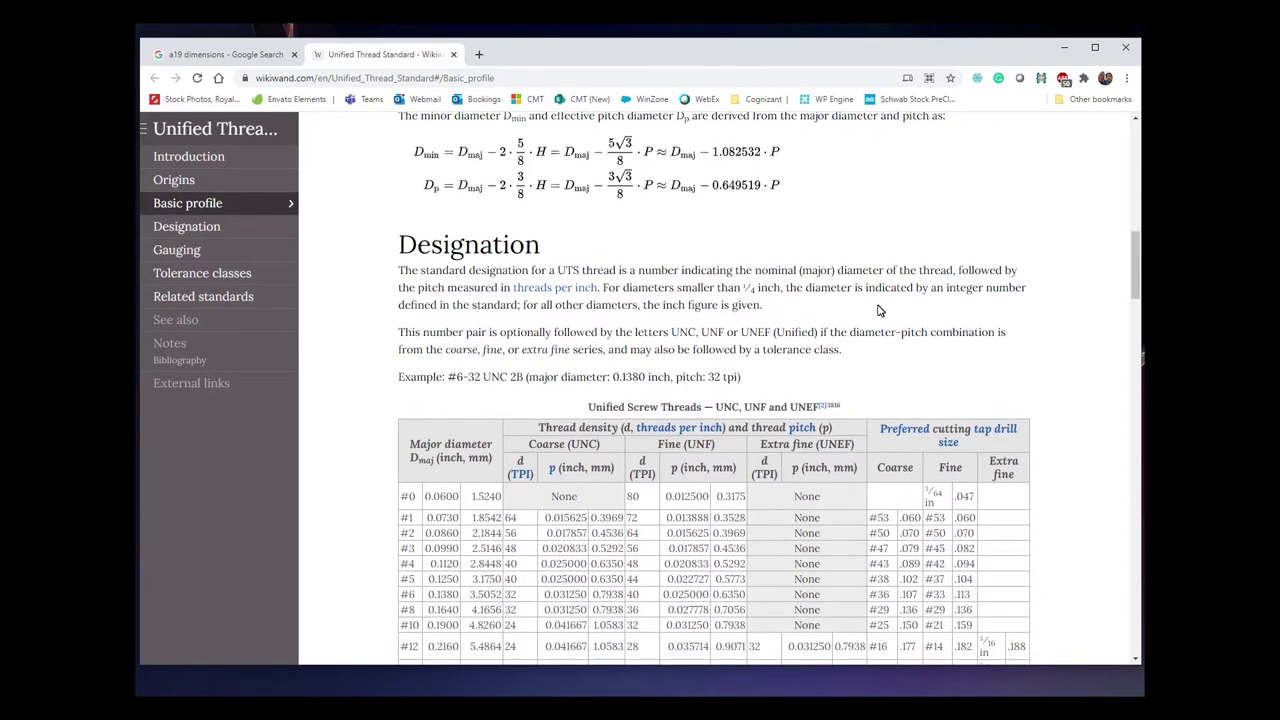
scroll(880, 312, up, 7)
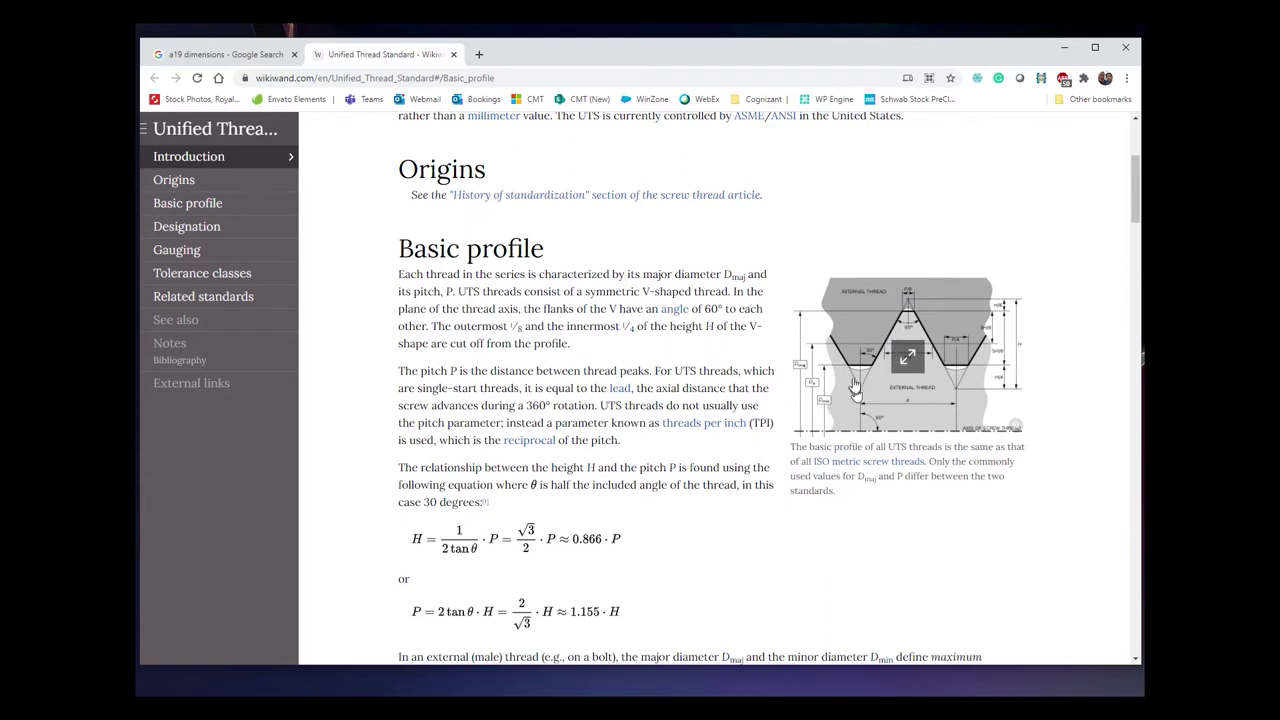
click(910, 361)
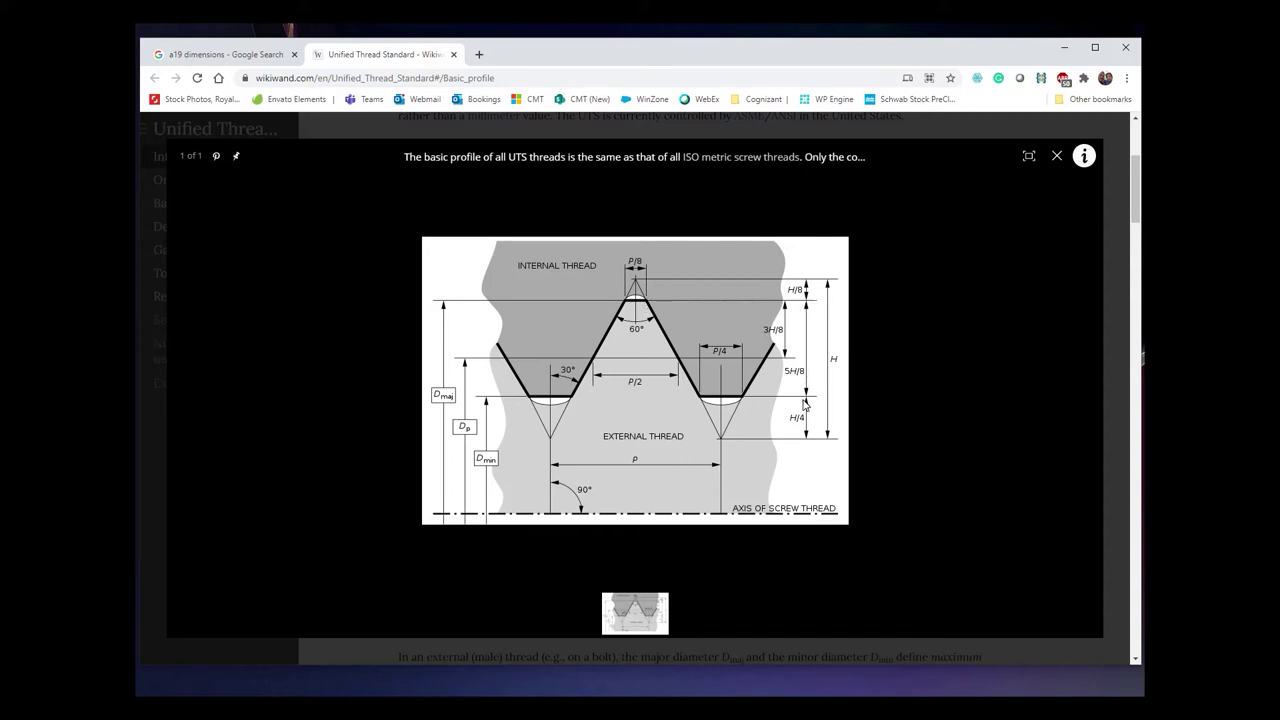
click(1056, 156)
Examine the UNC, UNF and UNEF screw thread table for diameters and TPI, and continue to the tolerance classes section
scroll(890, 350, down, 6)
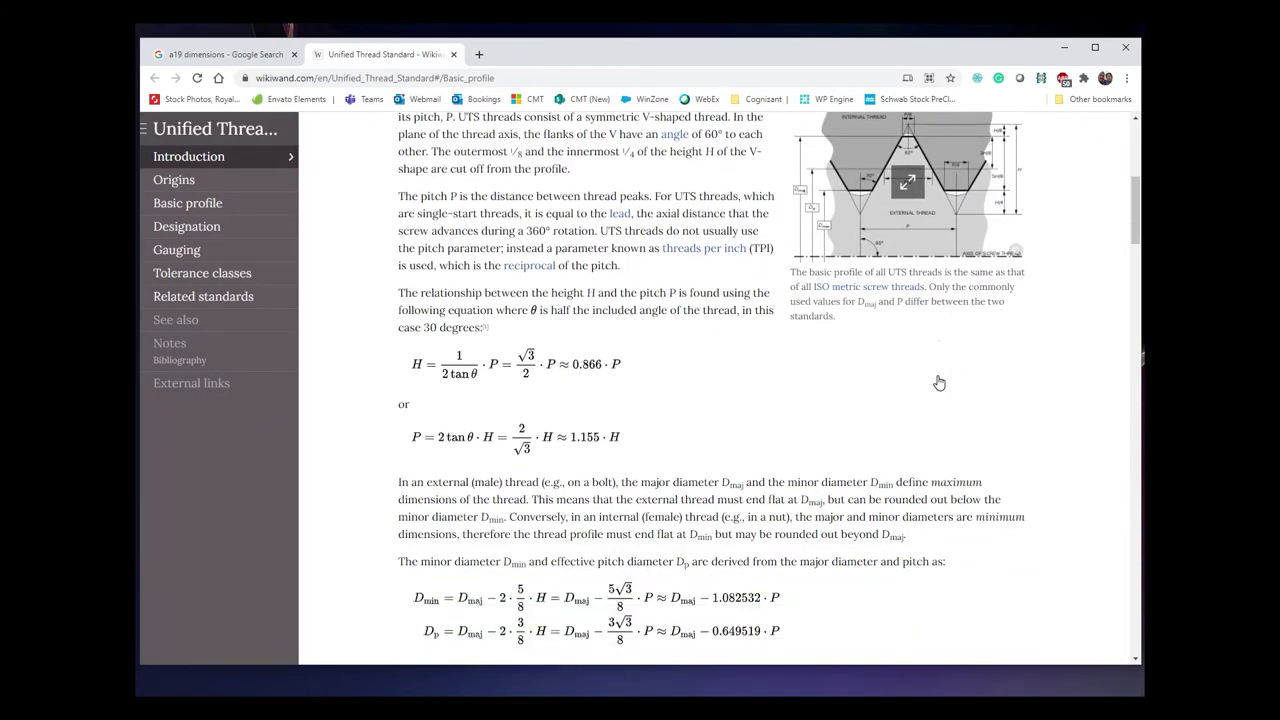
scroll(923, 374, down, 2)
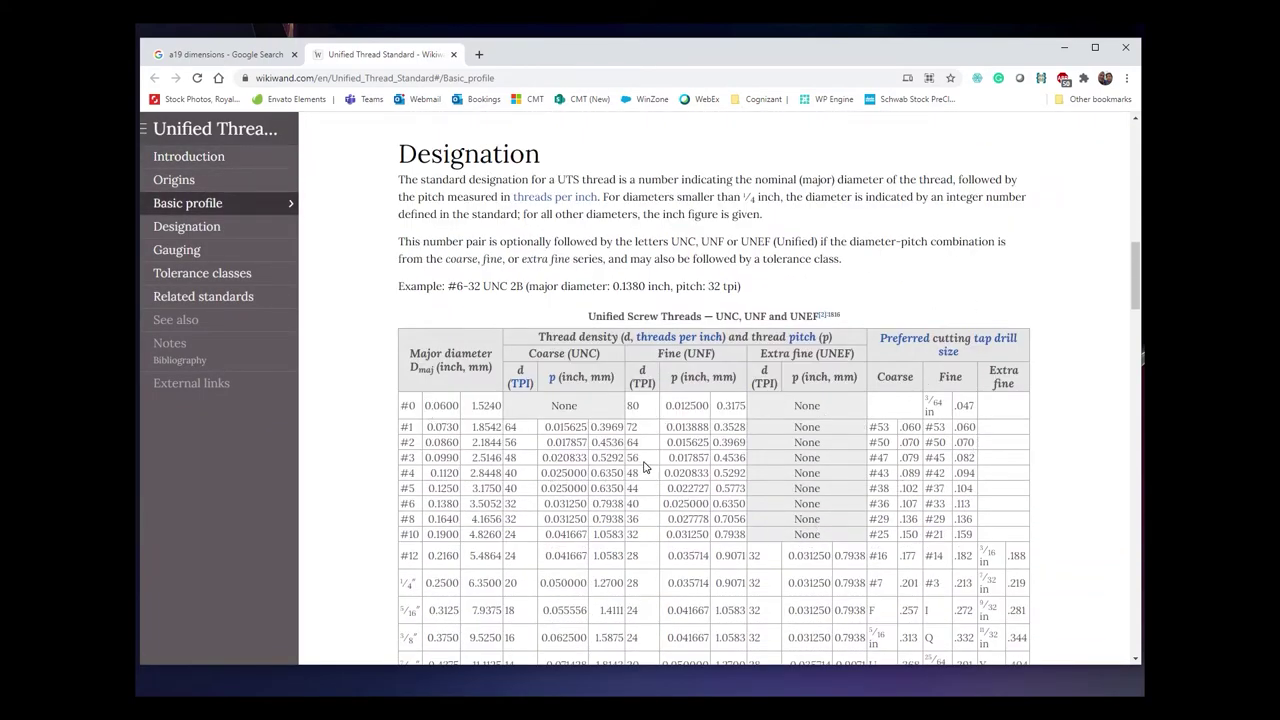
scroll(630, 468, down, 1)
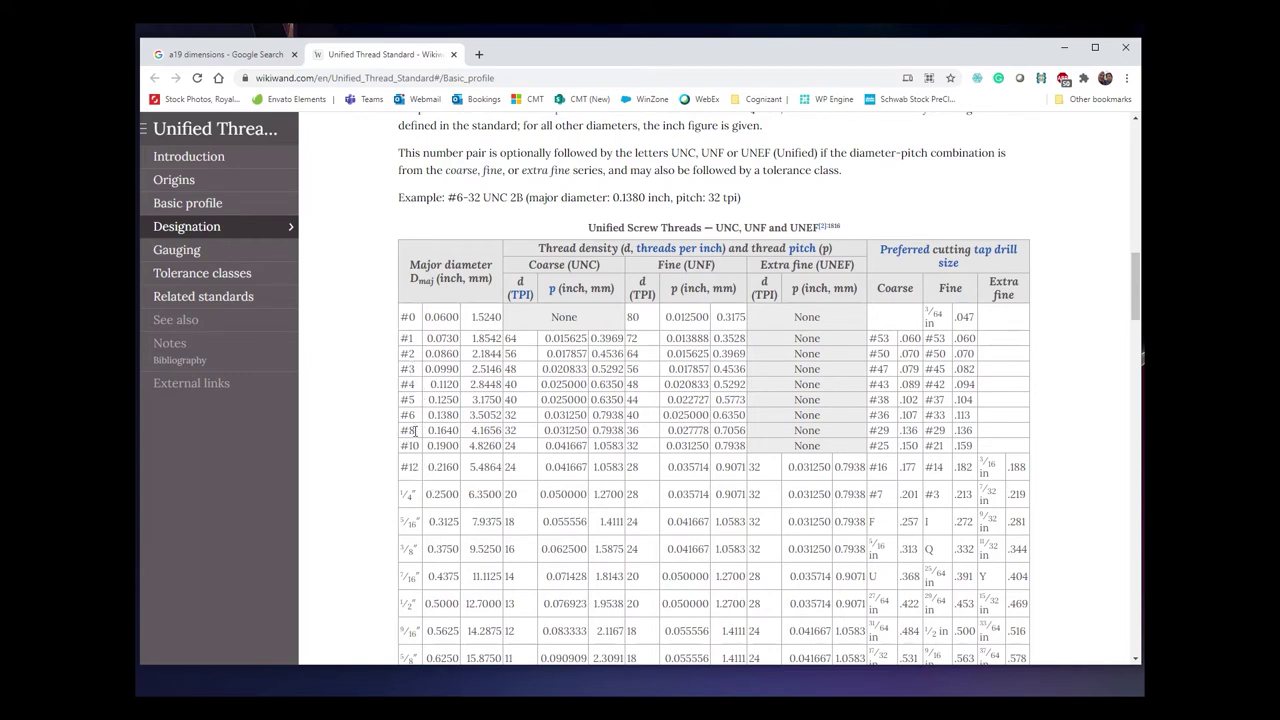
scroll(769, 446, down, 12)
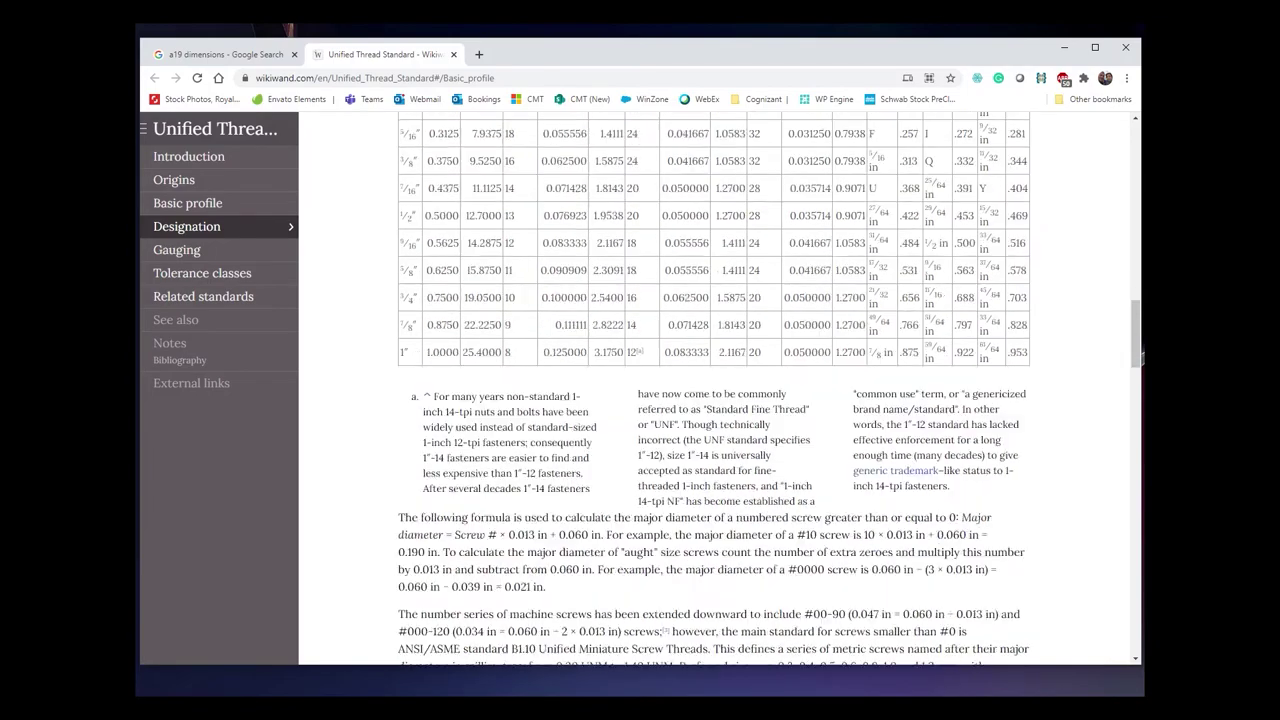
scroll(742, 458, down, 8)
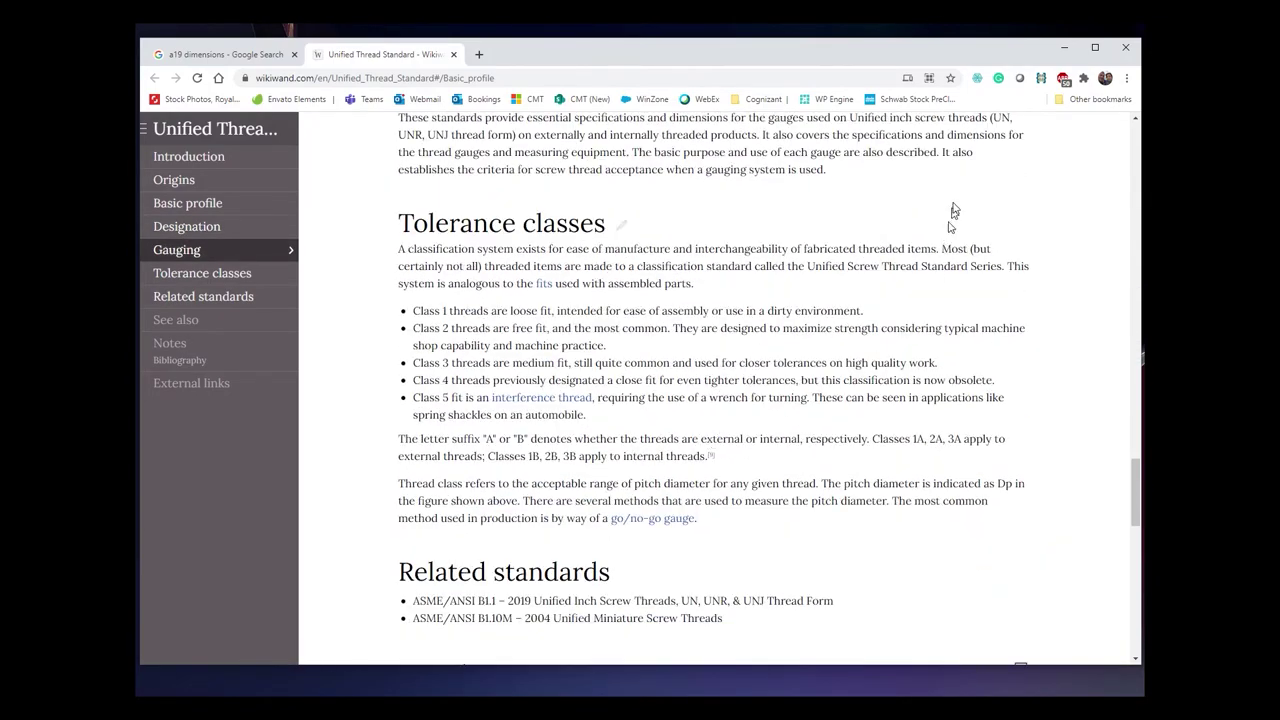
Switch back to Fusion 360 and roll the timeline back to just after the Thread Key Markers sketch
click(1060, 48)
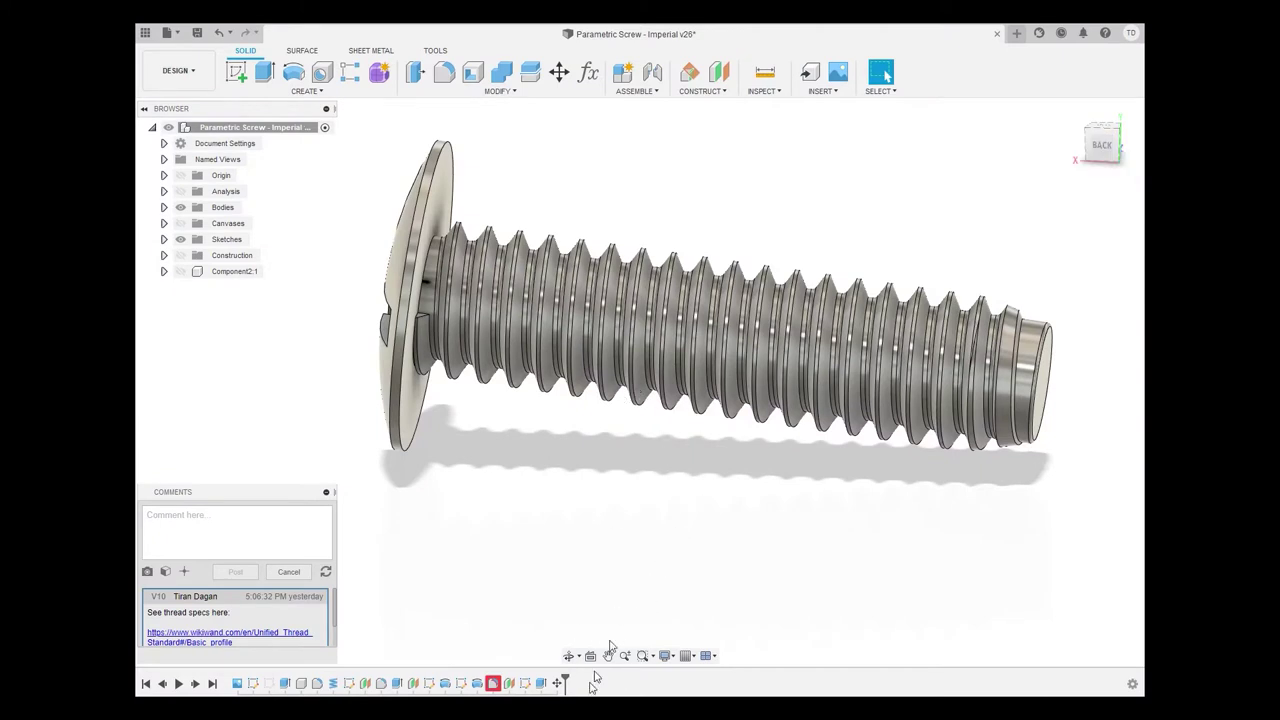
drag(565, 683, 231, 680)
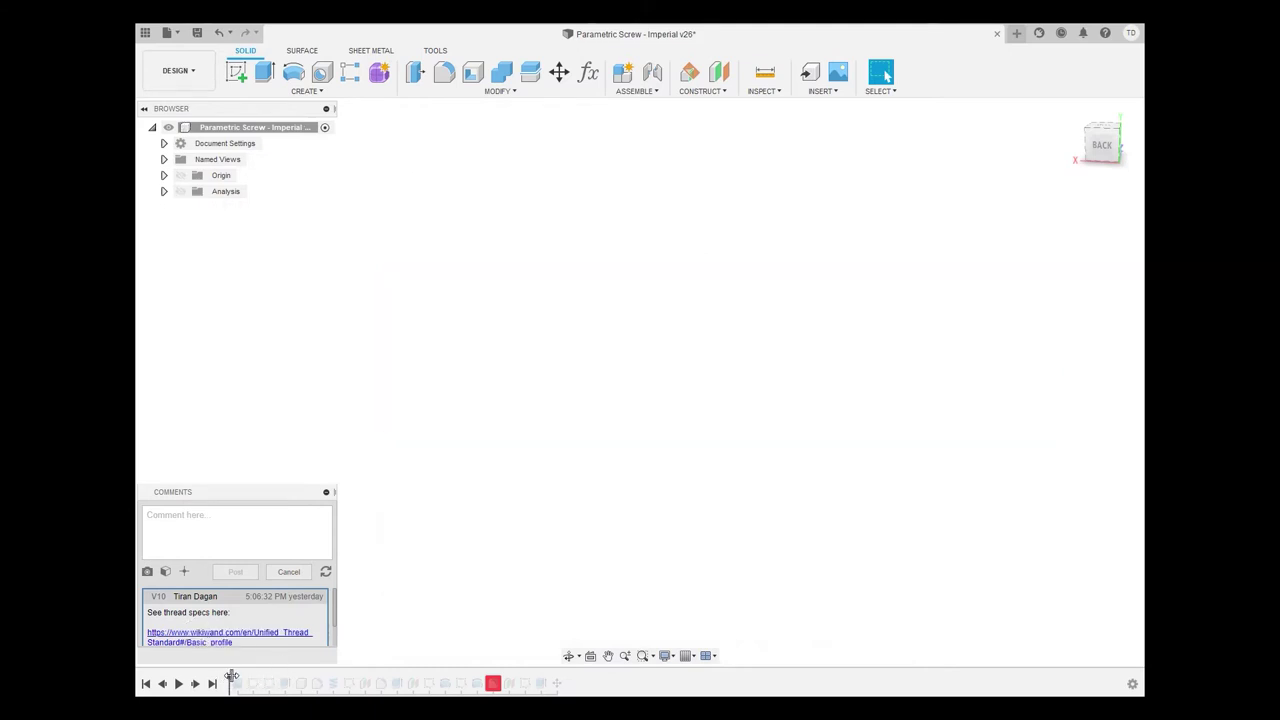
drag(237, 678, 260, 680)
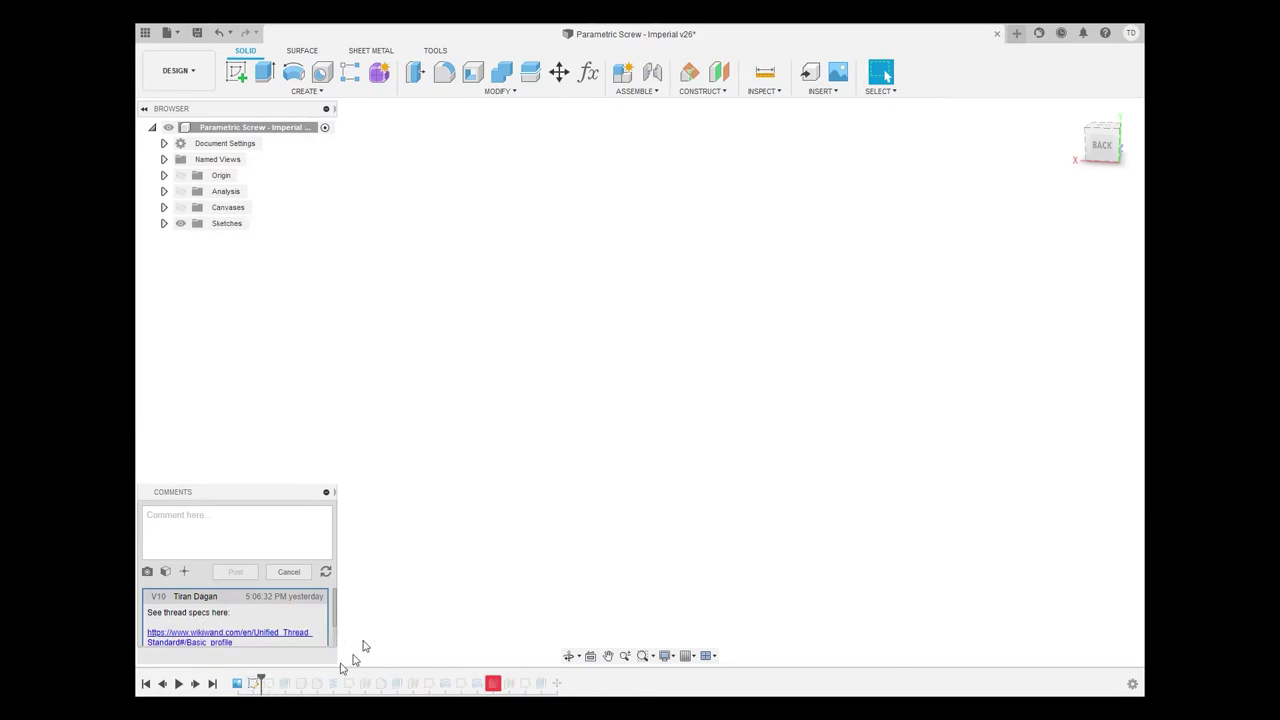
Open the Thread Key Markers sketch for editing and inspect the expression driving the outermost circle's diameter
double_click(258, 683)
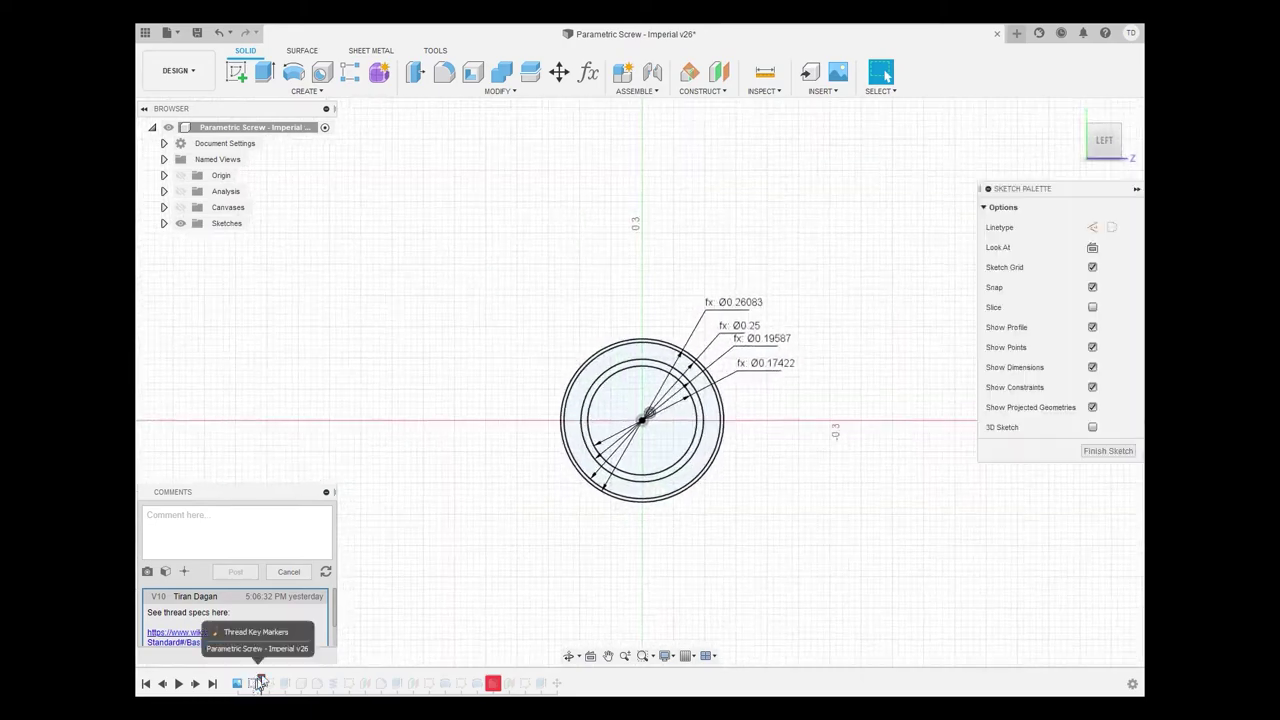
scroll(783, 485, up, 2)
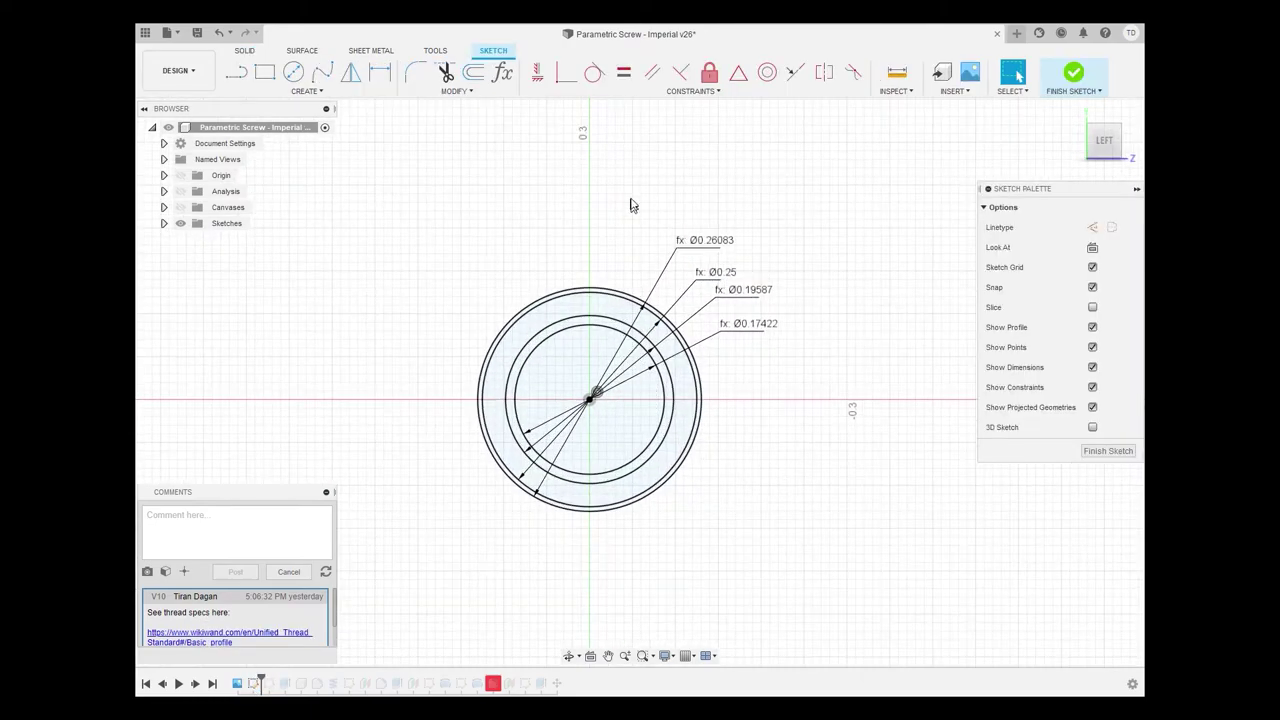
double_click(717, 244)
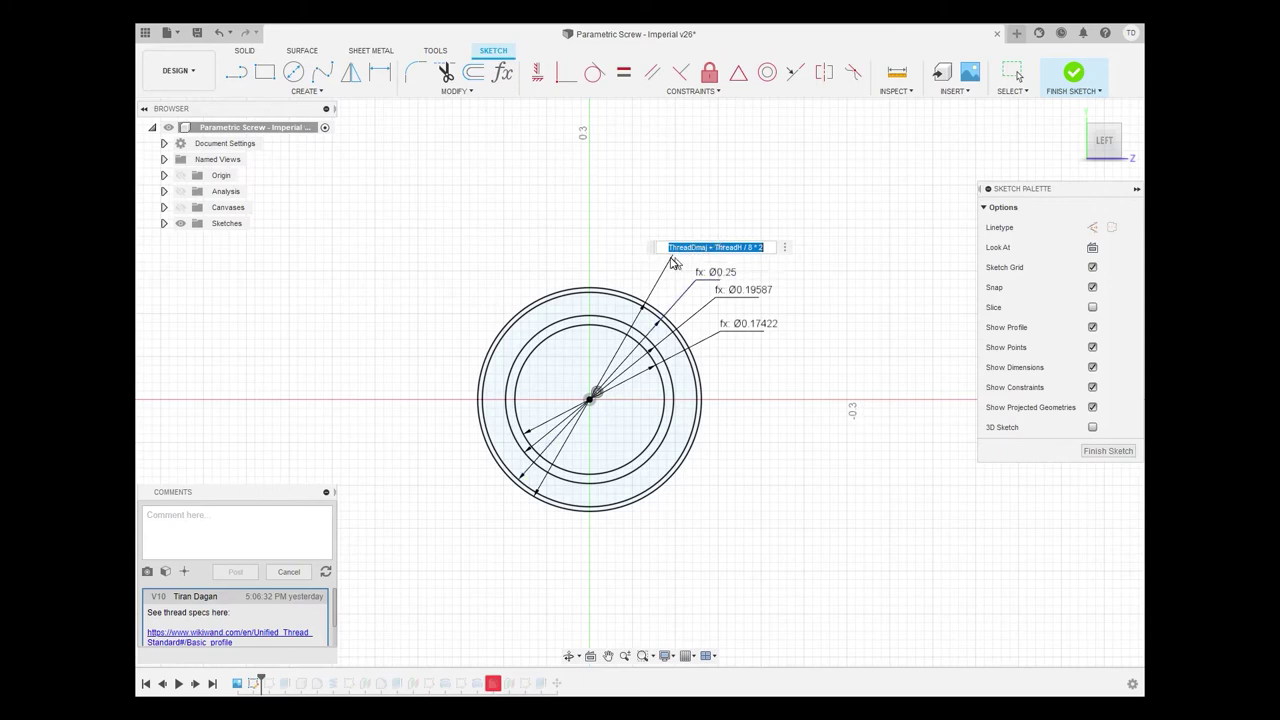
Bring up the model's parameters and review the TPI and ThreadH user parameters
click(502, 72)
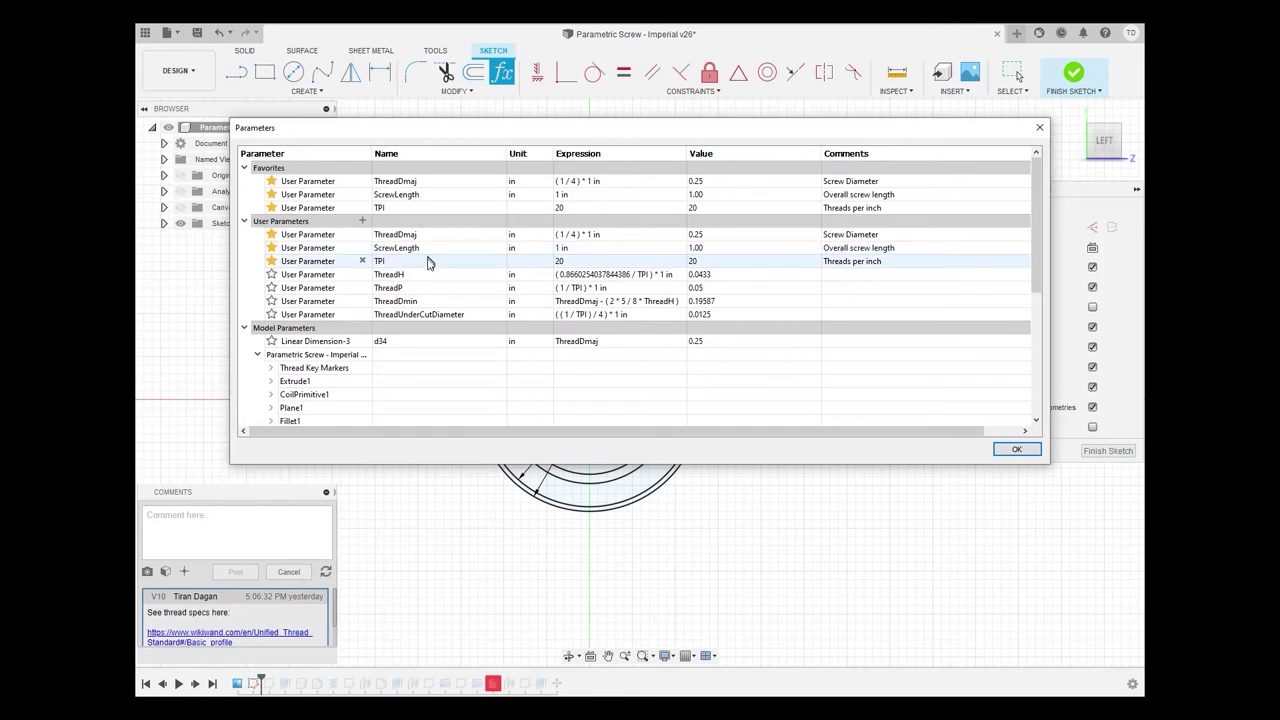
click(429, 262)
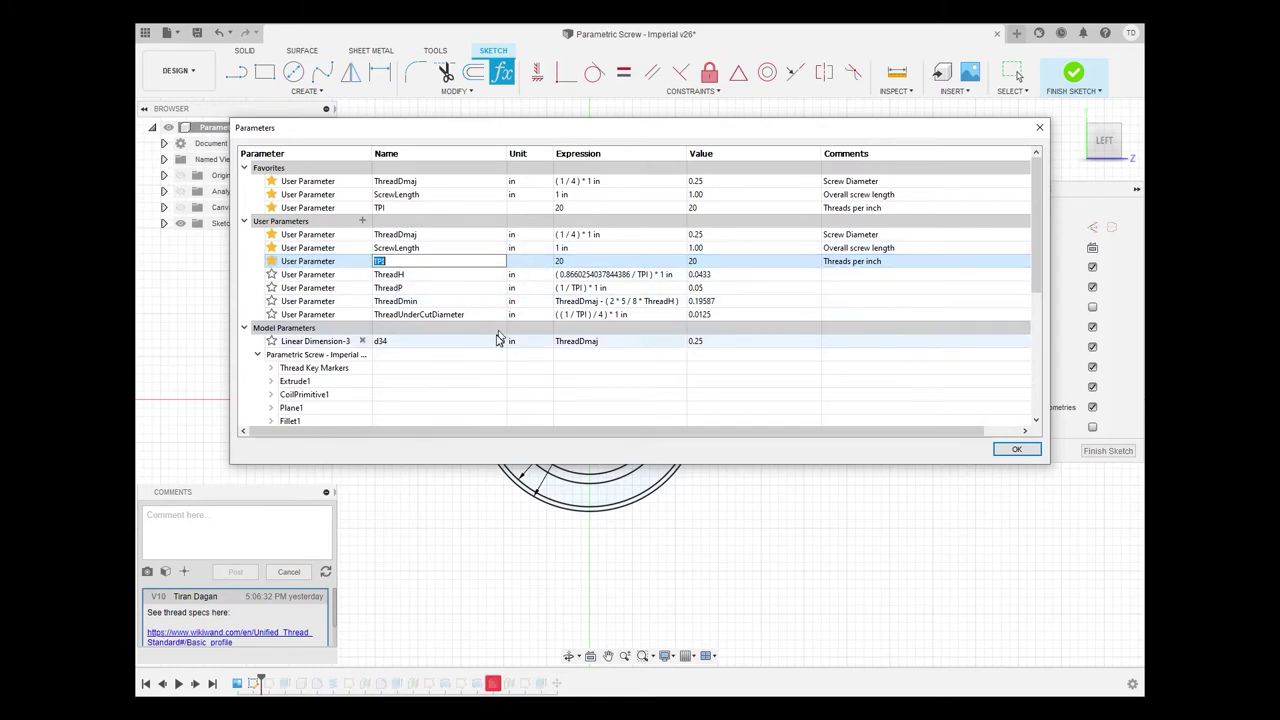
click(474, 278)
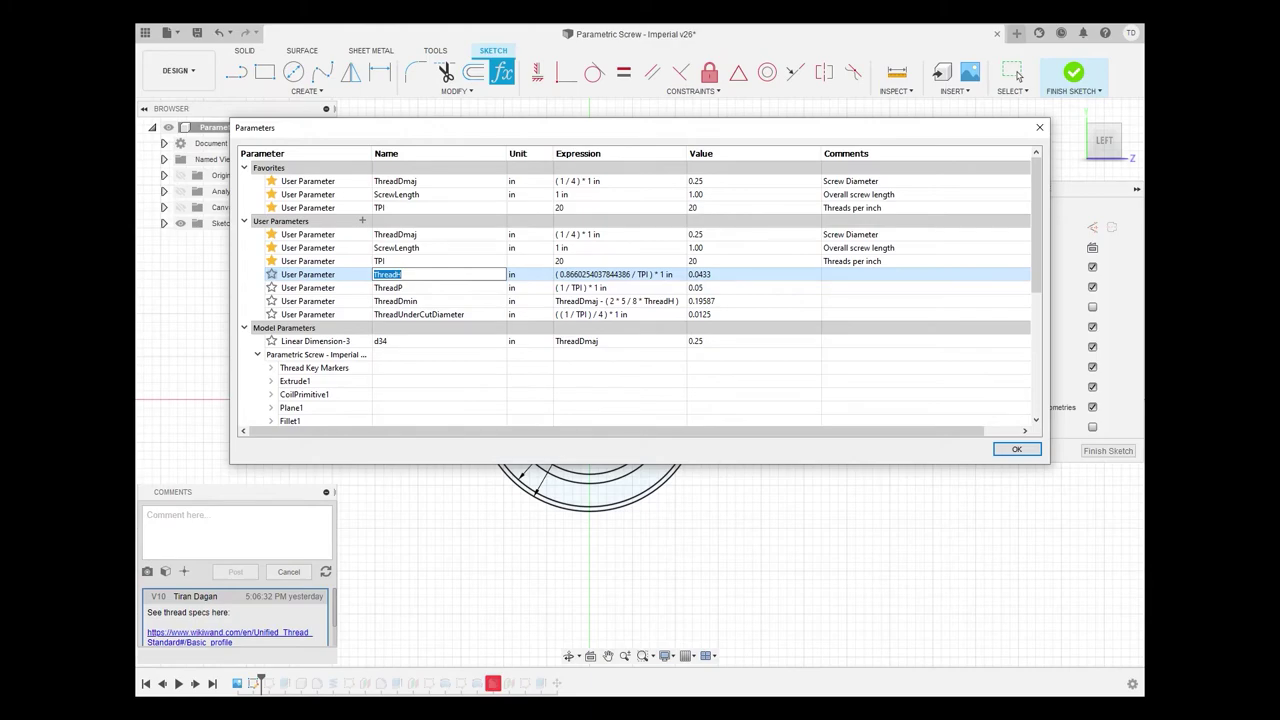
Switch to the browser's Unified Thread Standard article, check the Basic profile formula for H, and return to Fusion 360
mouse_move(277, 680)
click(421, 672)
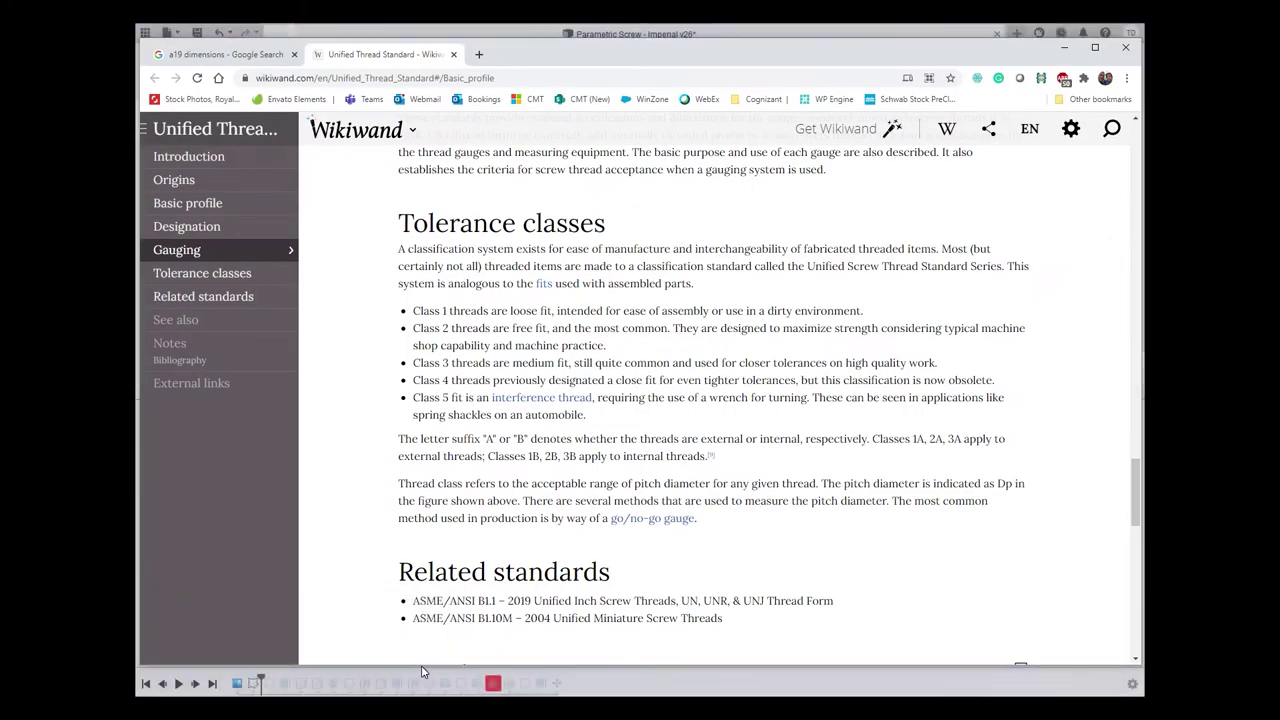
scroll(800, 385, up, 15)
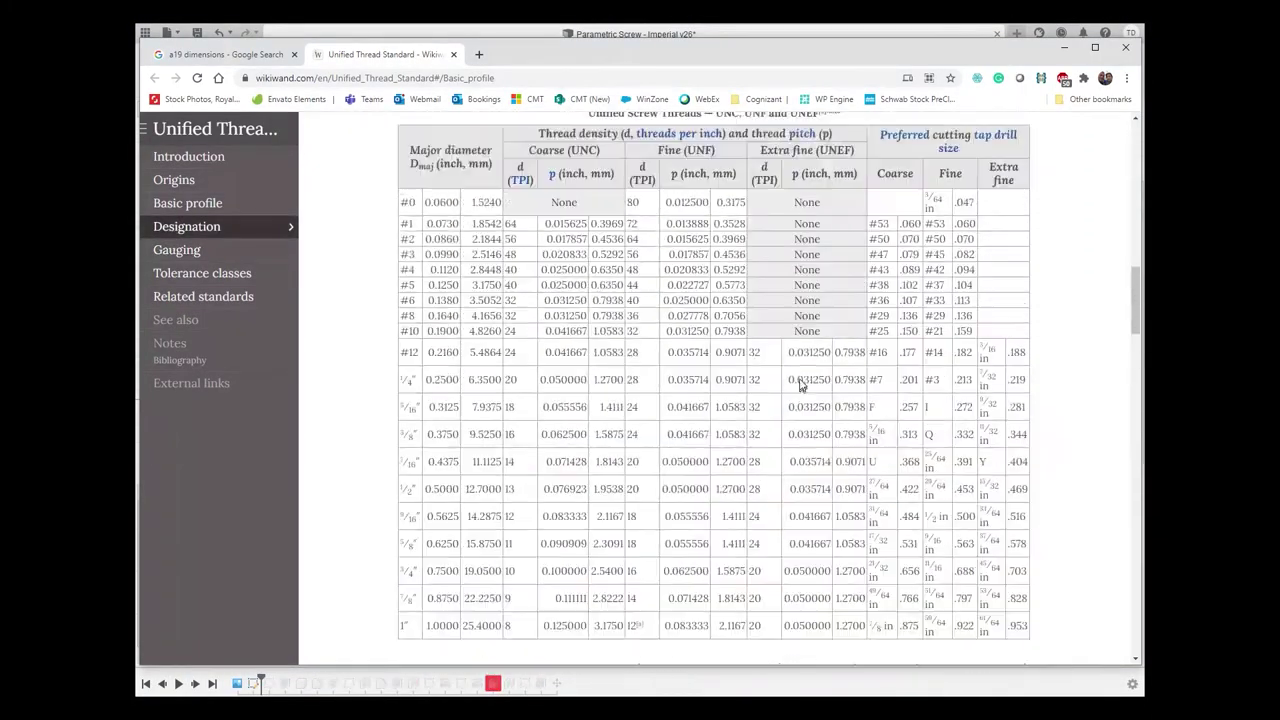
scroll(800, 388, up, 10)
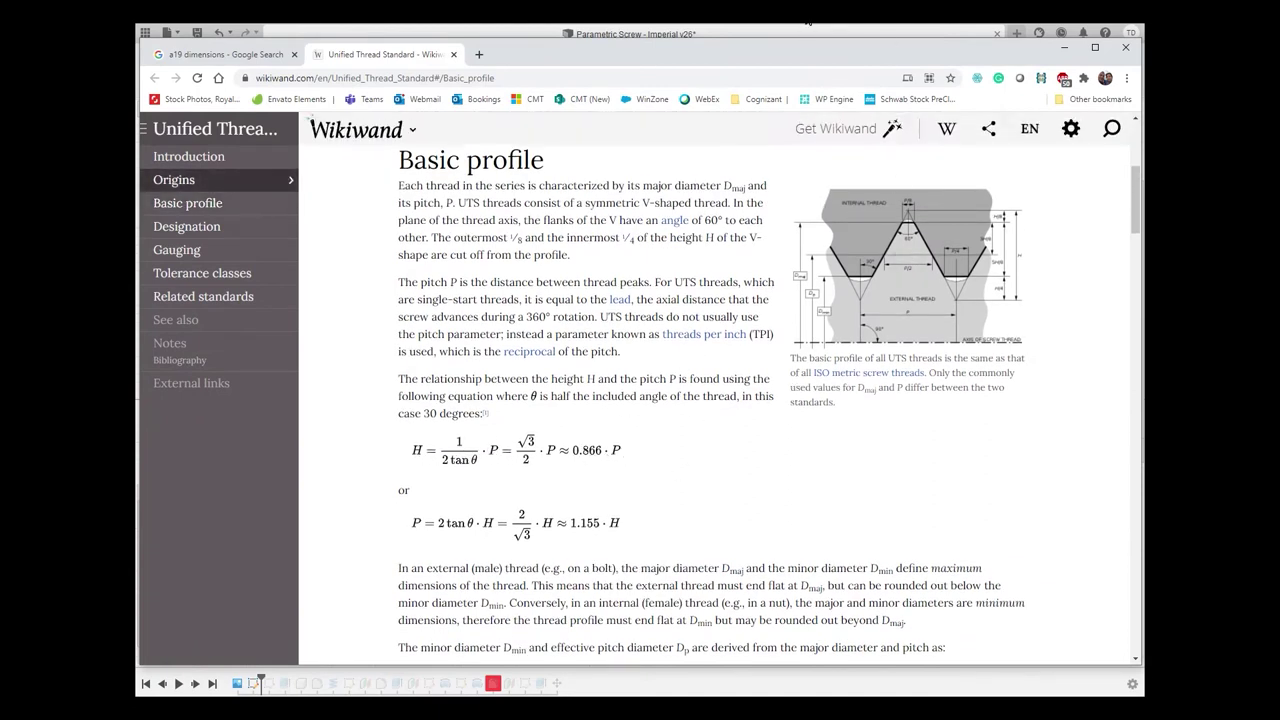
click(808, 26)
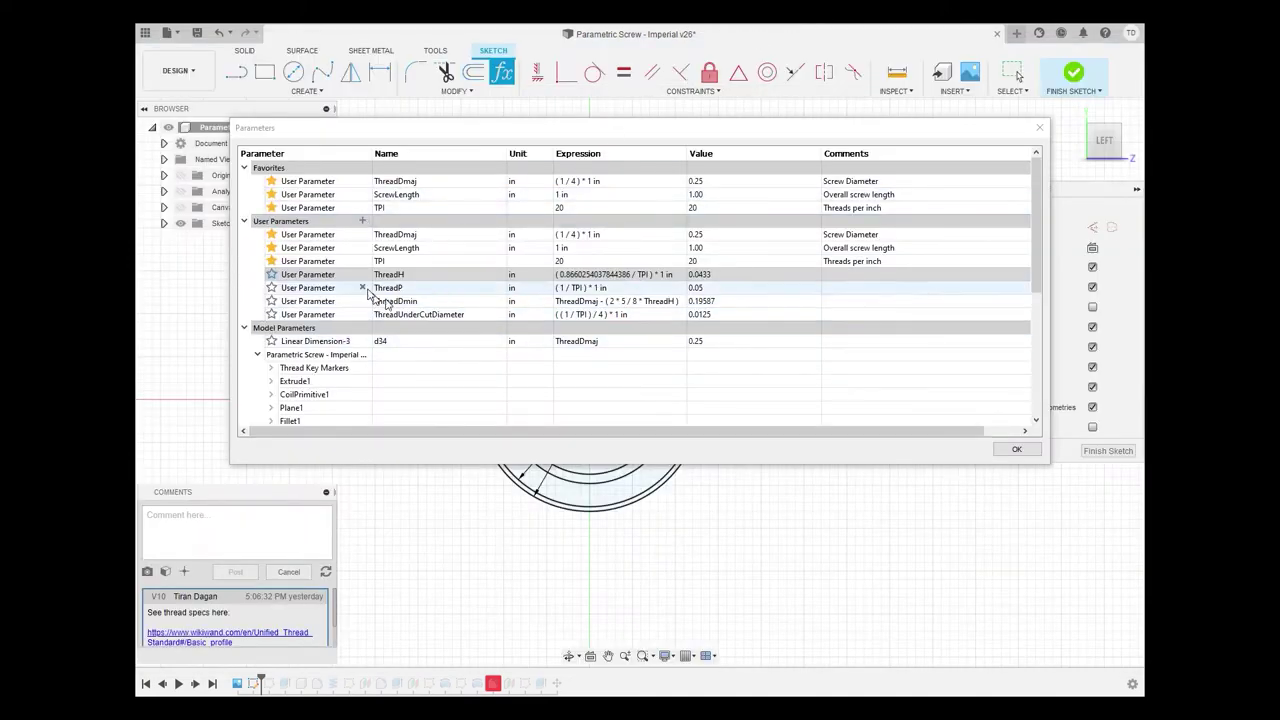
Review the expressions of the ThreadH, ThreadP and ThreadDmin user parameters
click(534, 278)
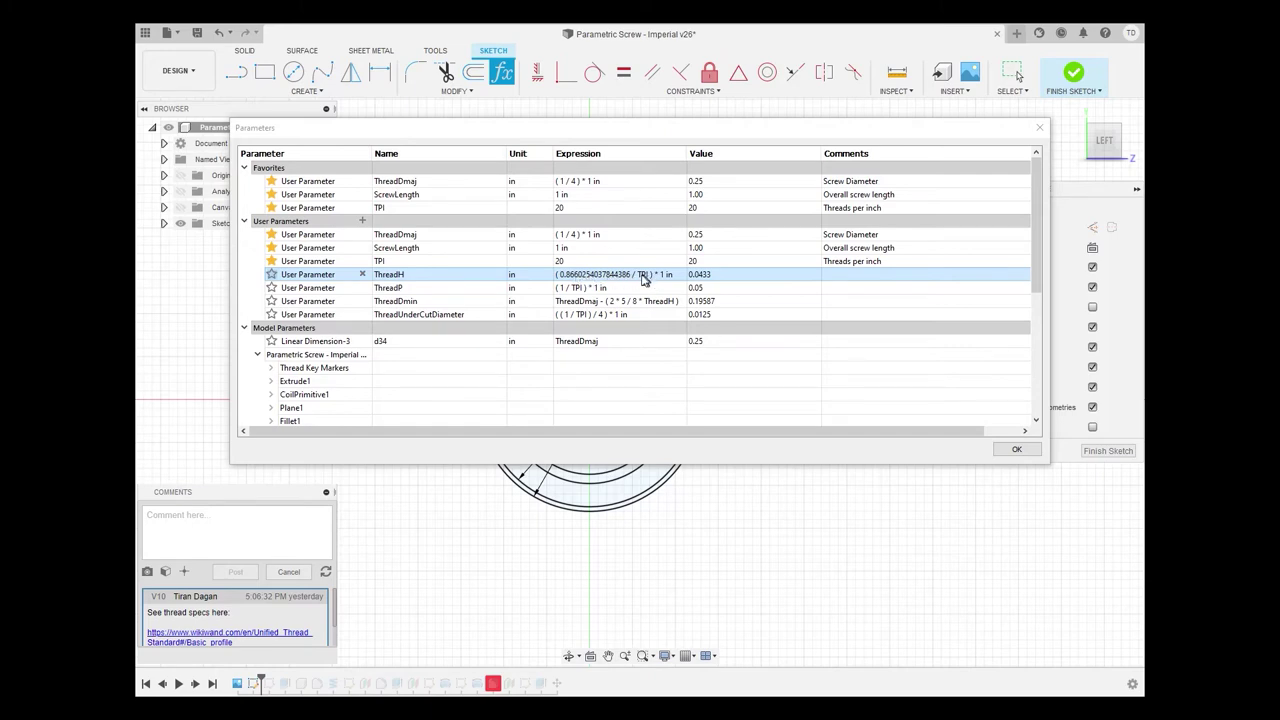
double_click(432, 288)
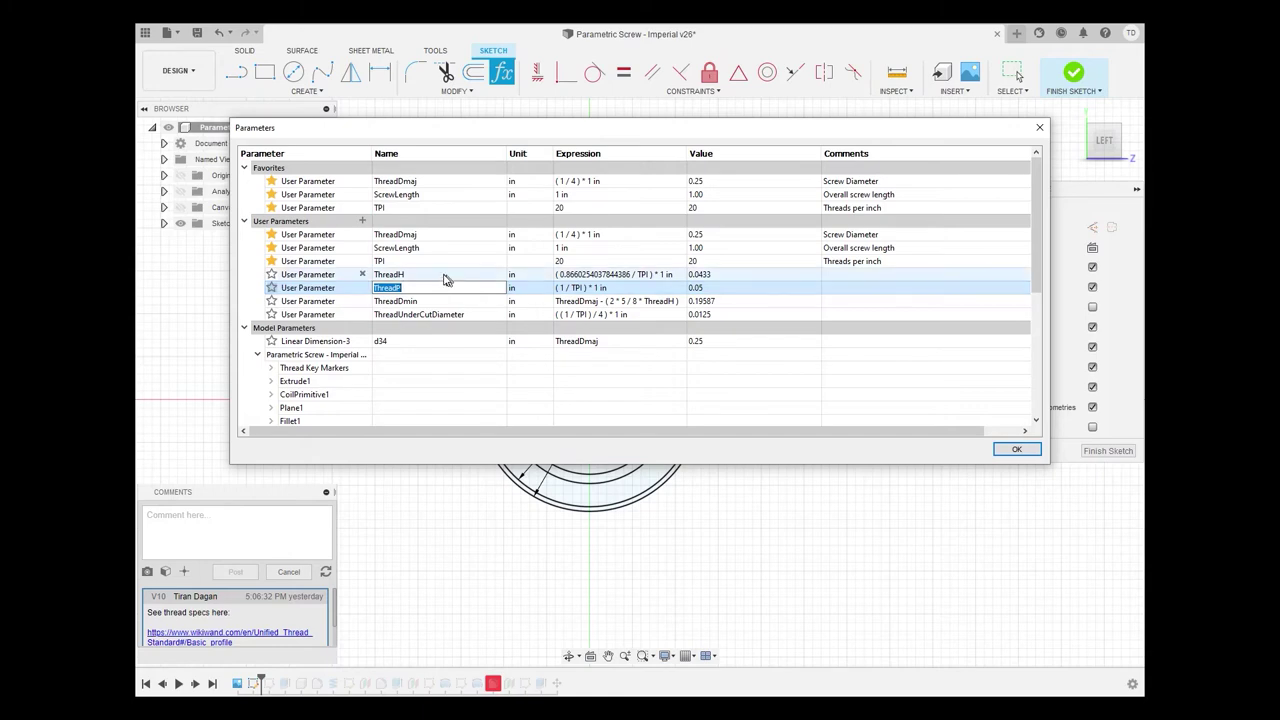
double_click(447, 301)
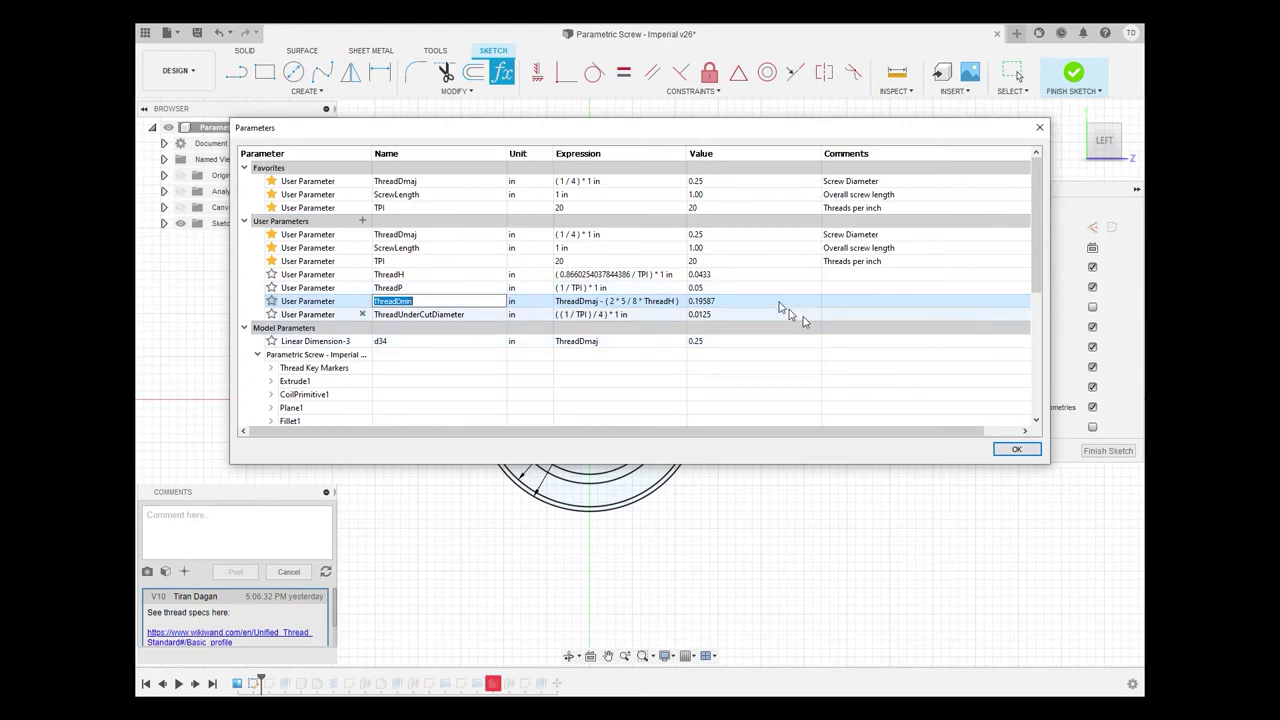
Compare ThreadDmin with the Dmin formula in the browser article, then return to Fusion 360 and close the parameters
mouse_move(296, 708)
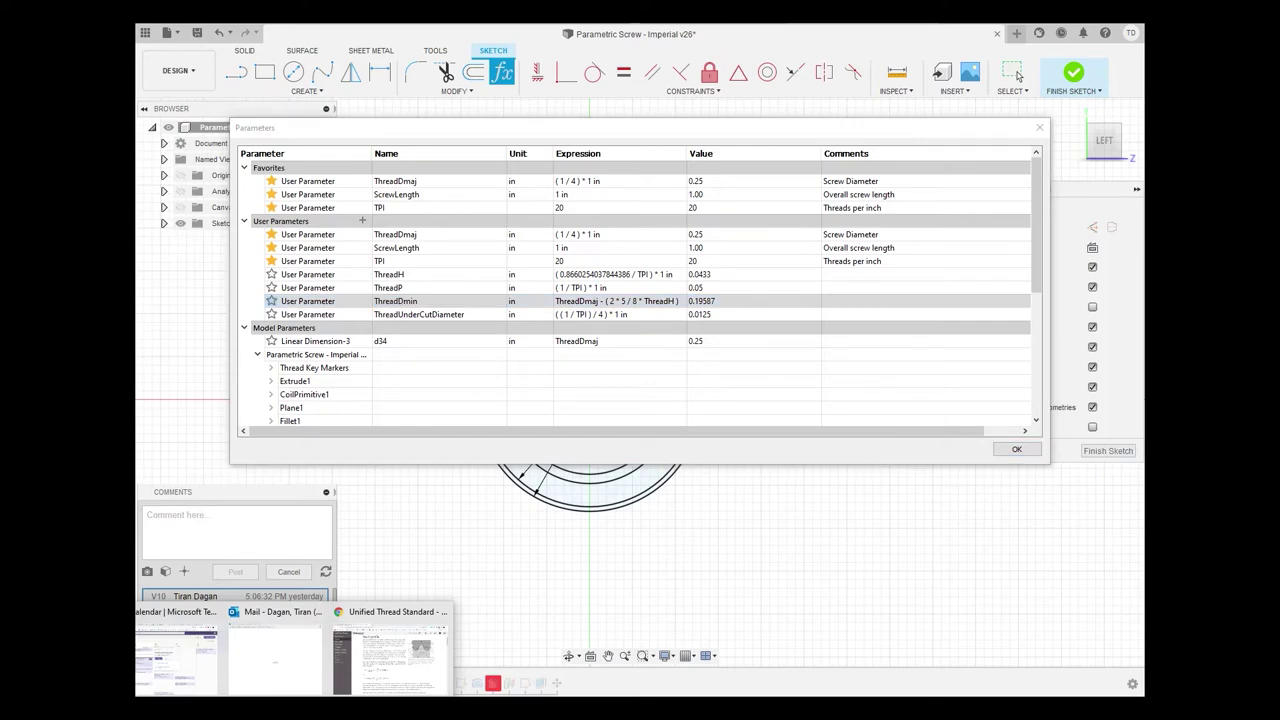
click(430, 680)
scroll(605, 500, down, 5)
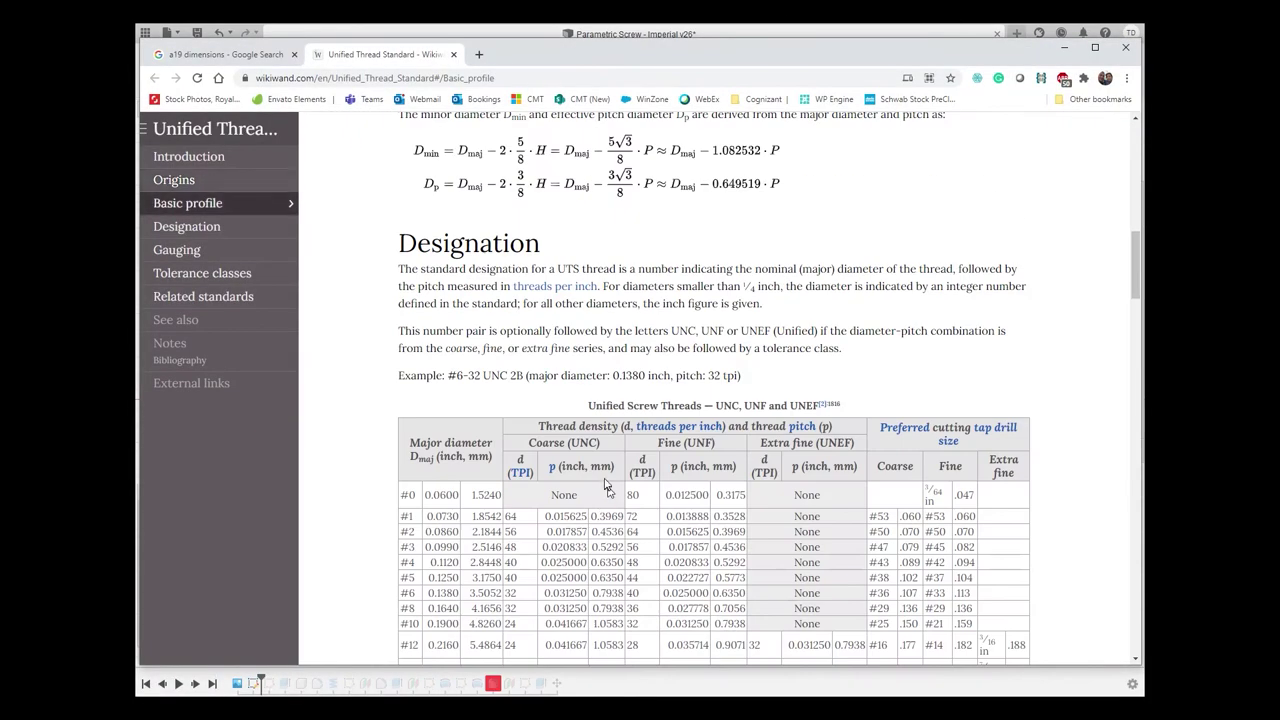
scroll(600, 440, up, 2)
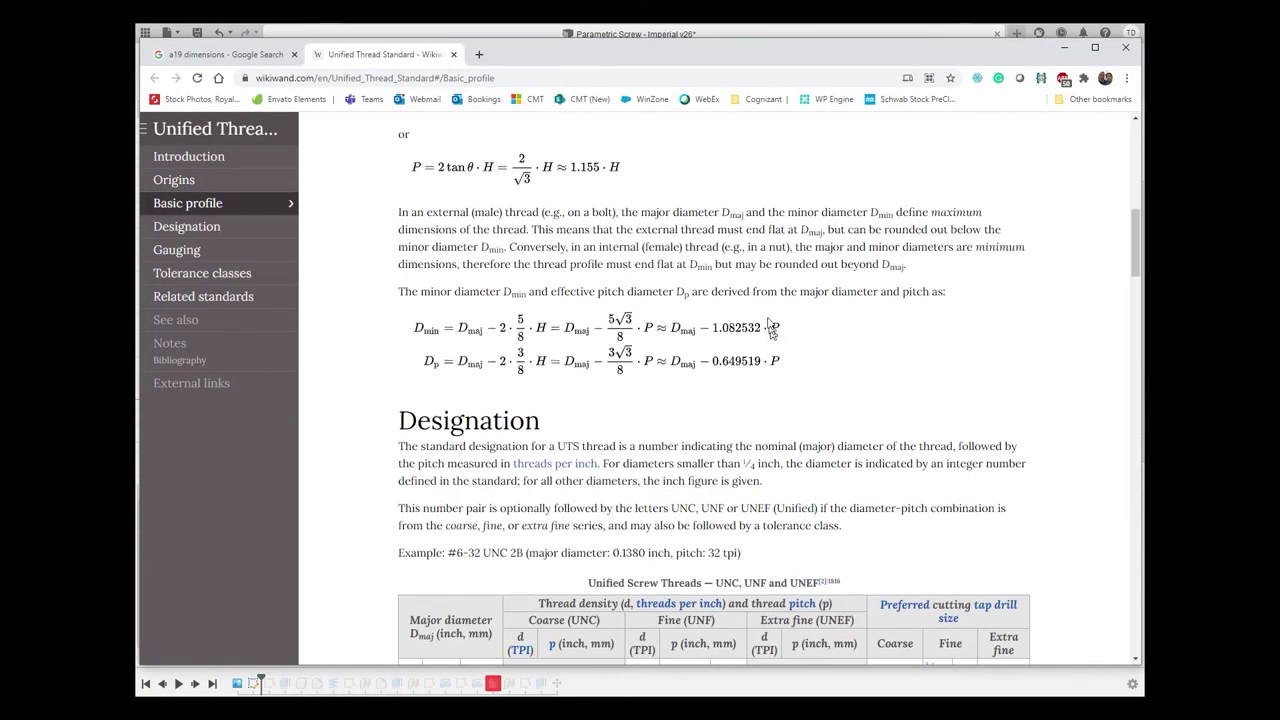
click(783, 35)
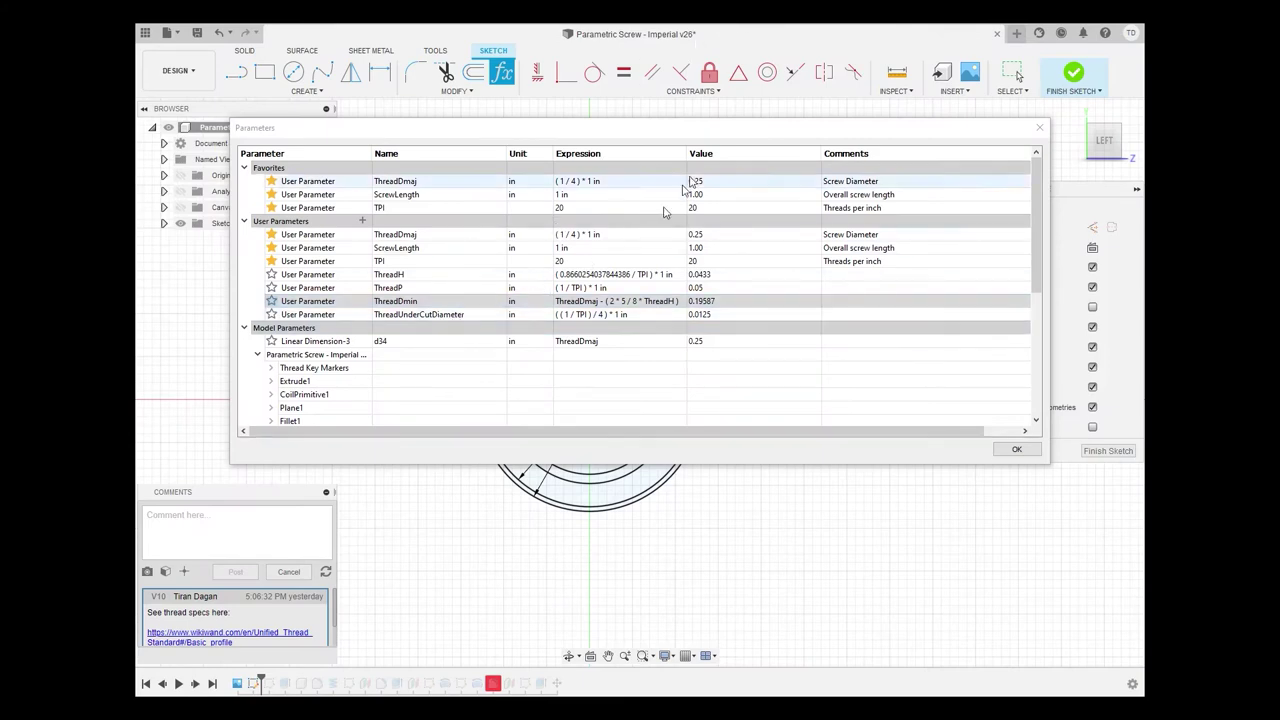
click(1017, 450)
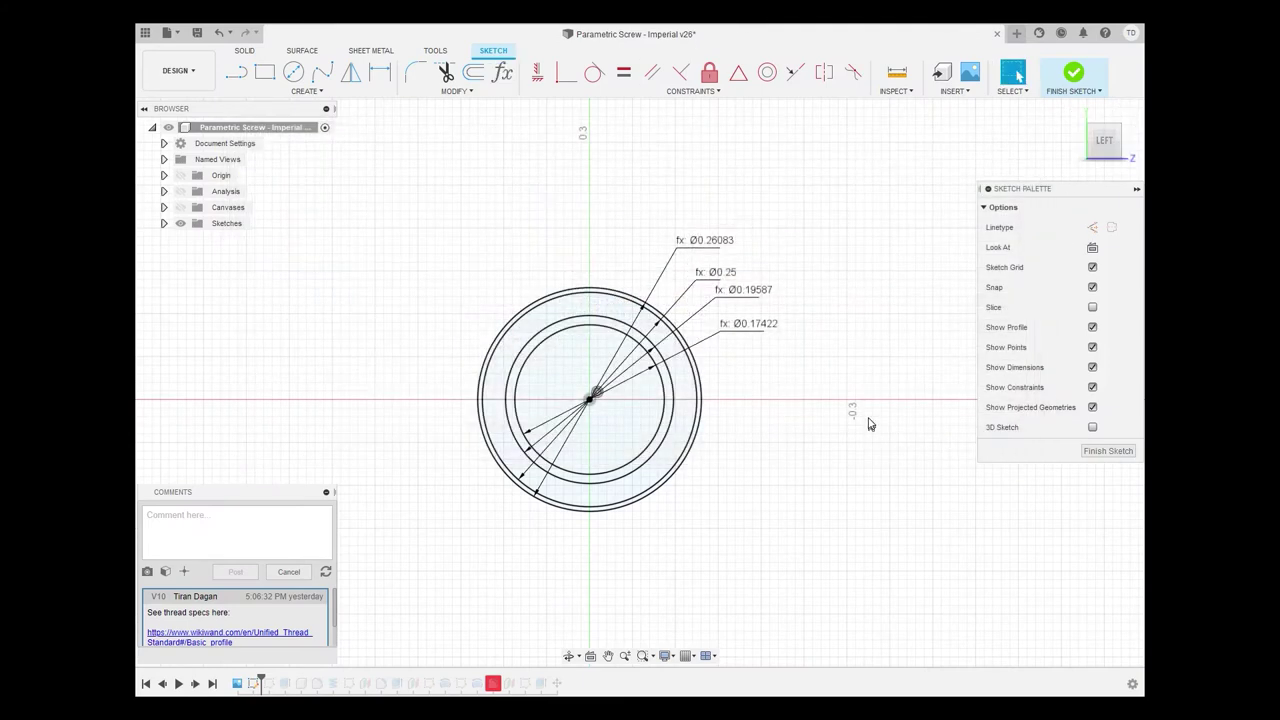
Inspect the diameter expressions of the major diameter circle and the outermost circle in the sketch
scroll(700, 398, up, 1)
scroll(700, 398, up, 1)
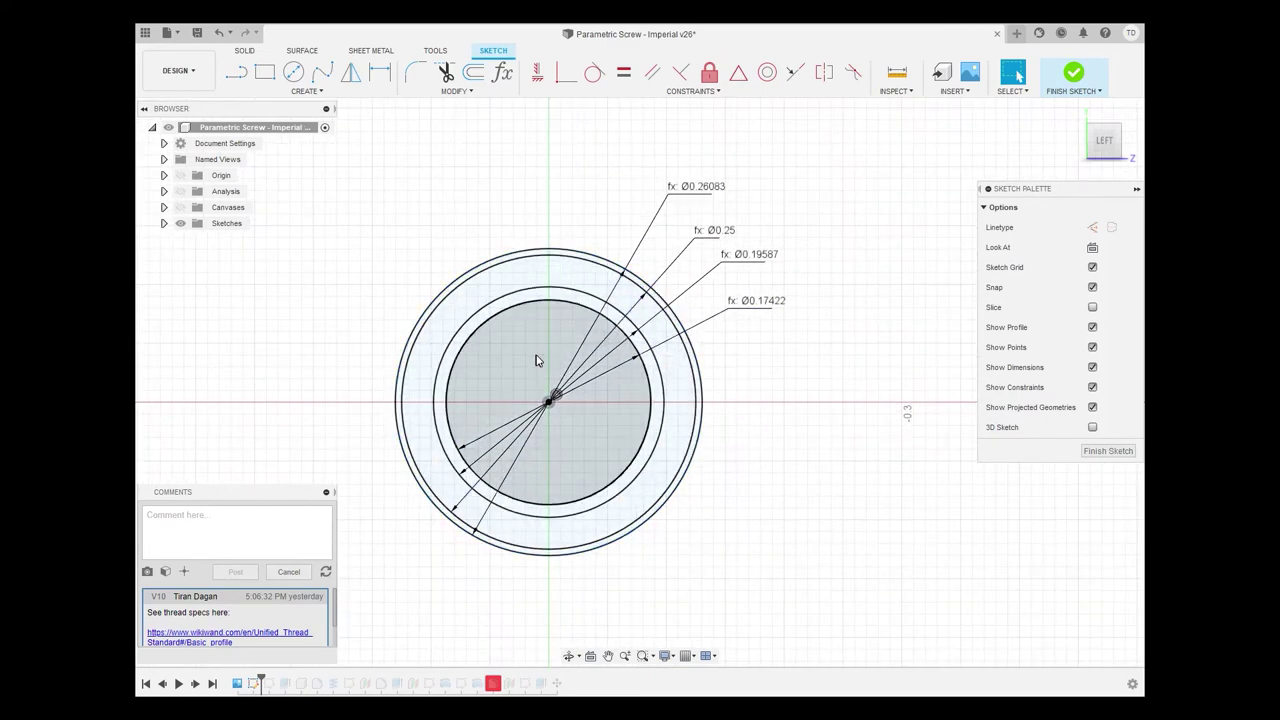
double_click(720, 233)
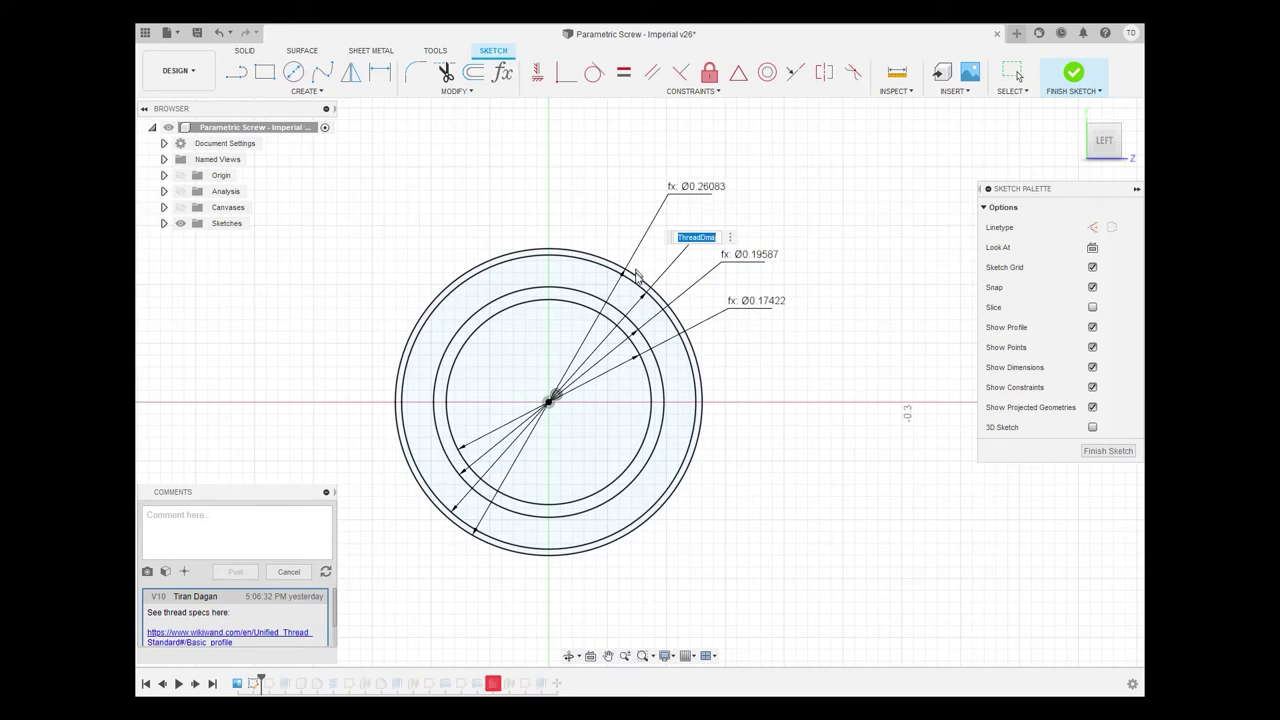
click(709, 188)
key(Escape)
double_click(708, 189)
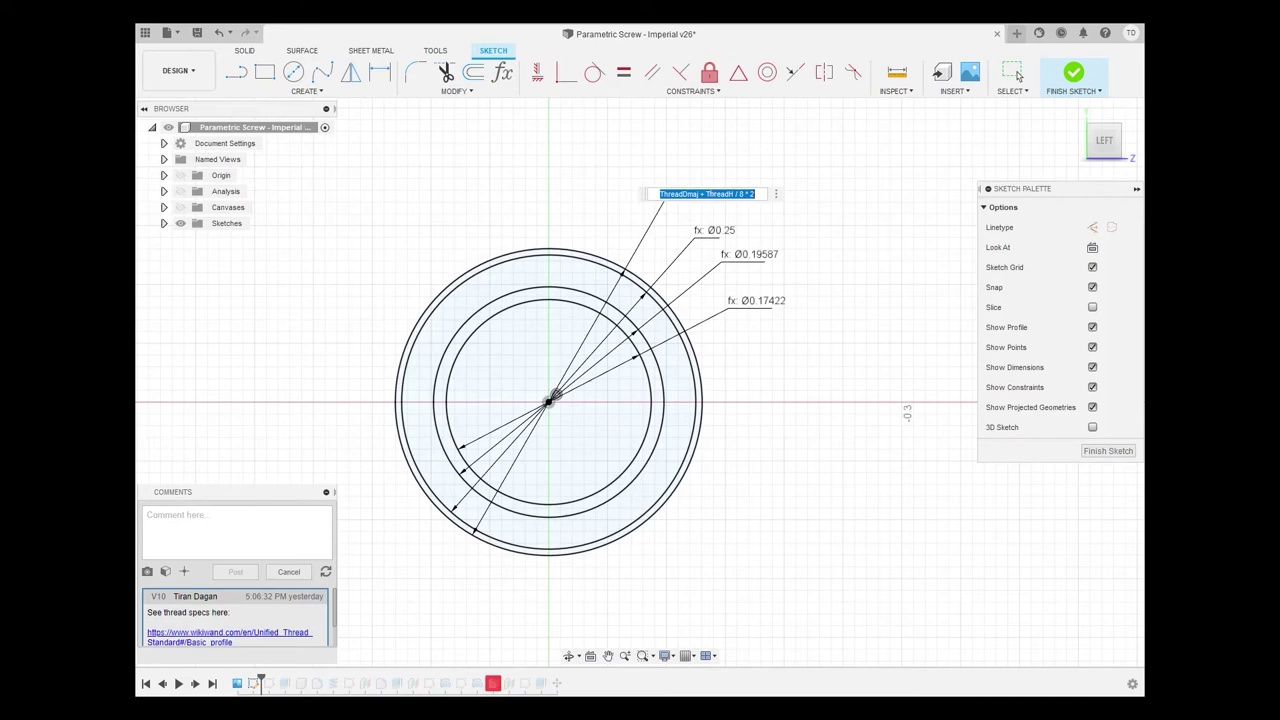
Enlarge the article's basic profile diagram in the browser and compare its H/8 offset with the outermost circle's expression in Fusion 360
click(395, 680)
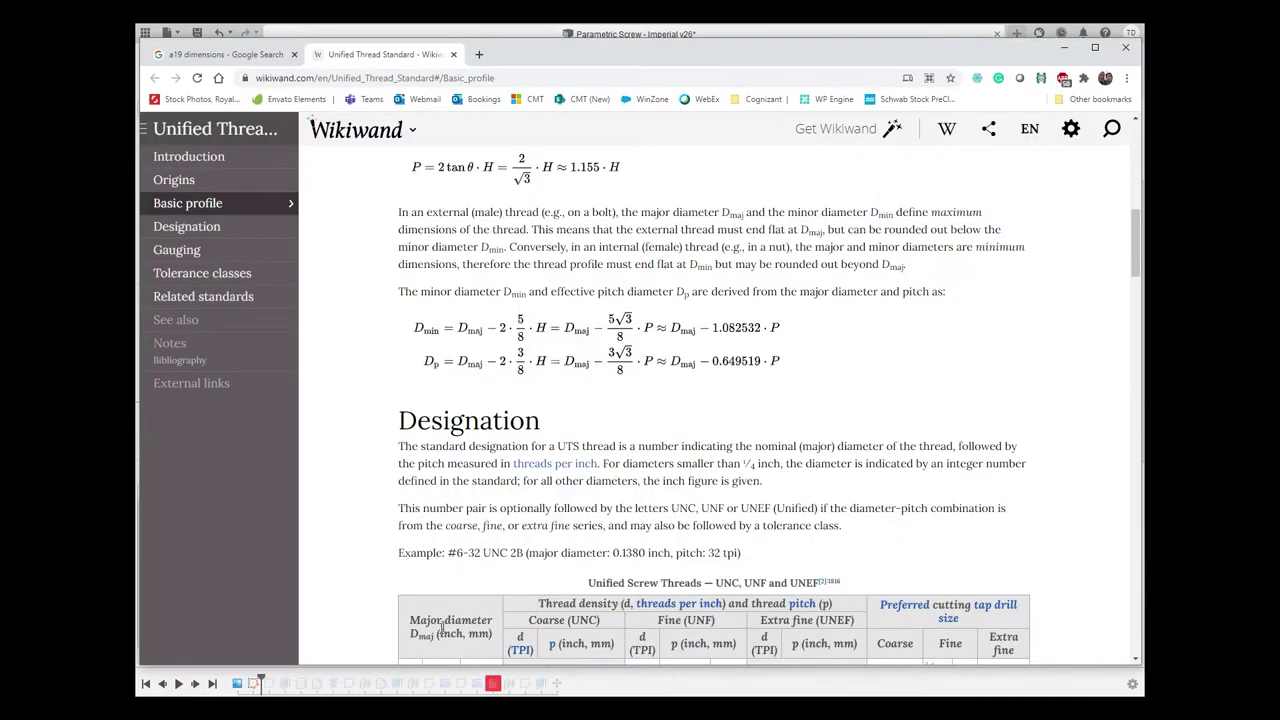
scroll(703, 450, up, 10)
scroll(703, 450, down, 1)
scroll(703, 450, down, 2)
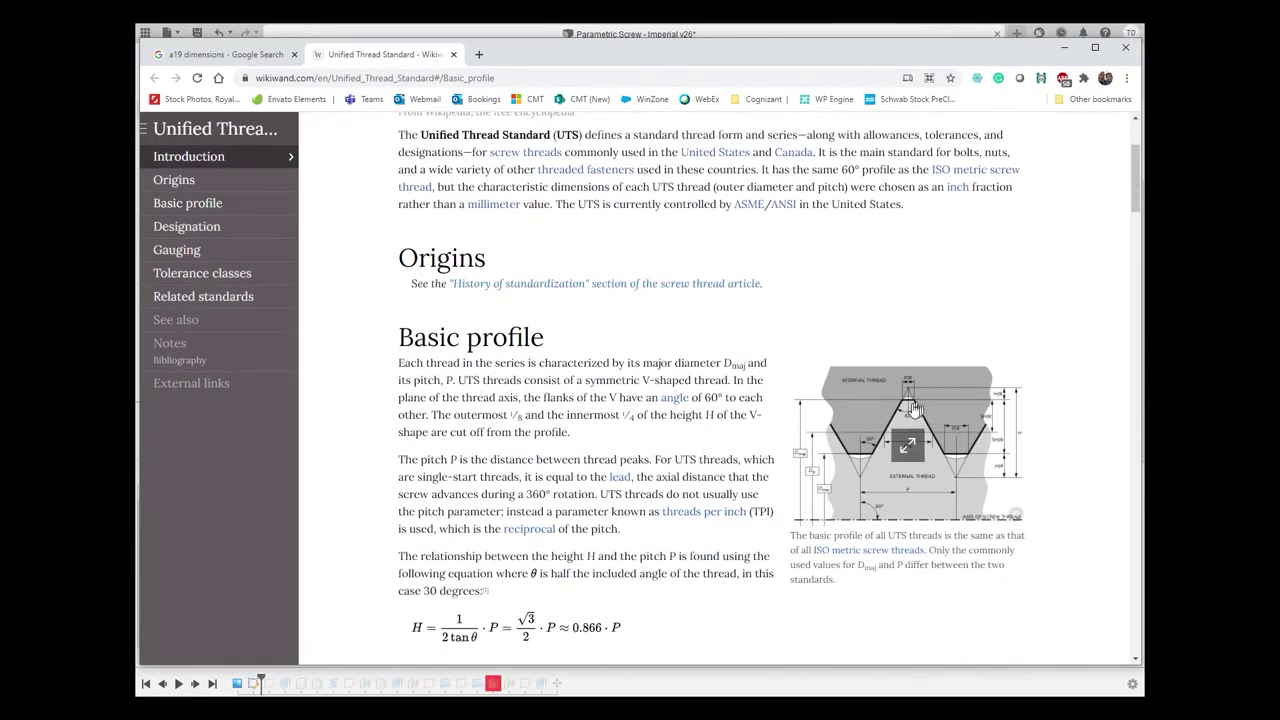
click(910, 440)
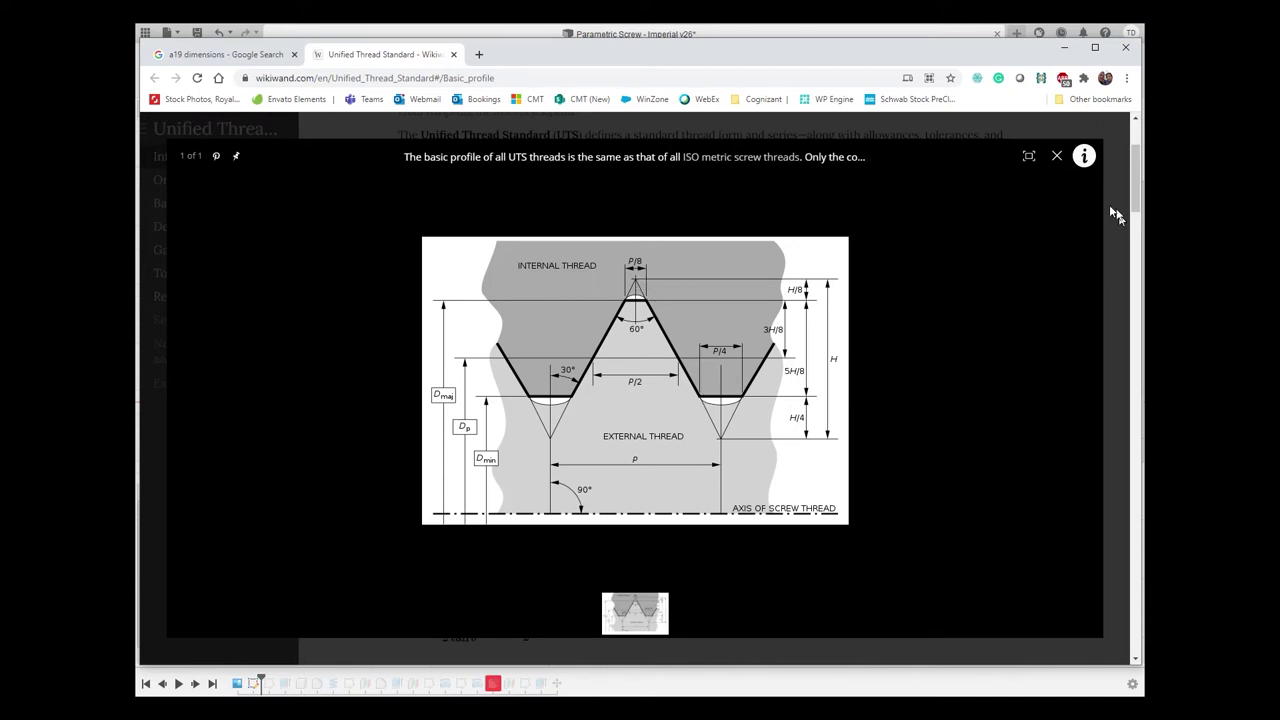
click(965, 30)
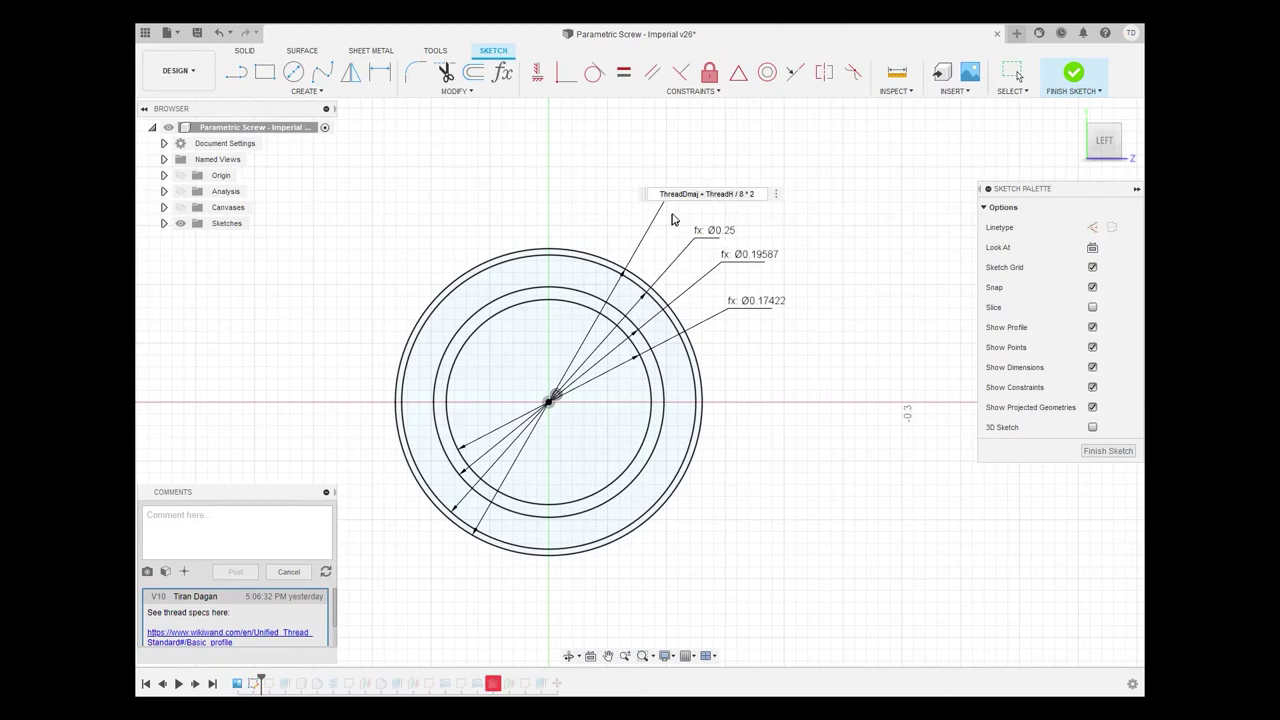
key(alt+Tab)
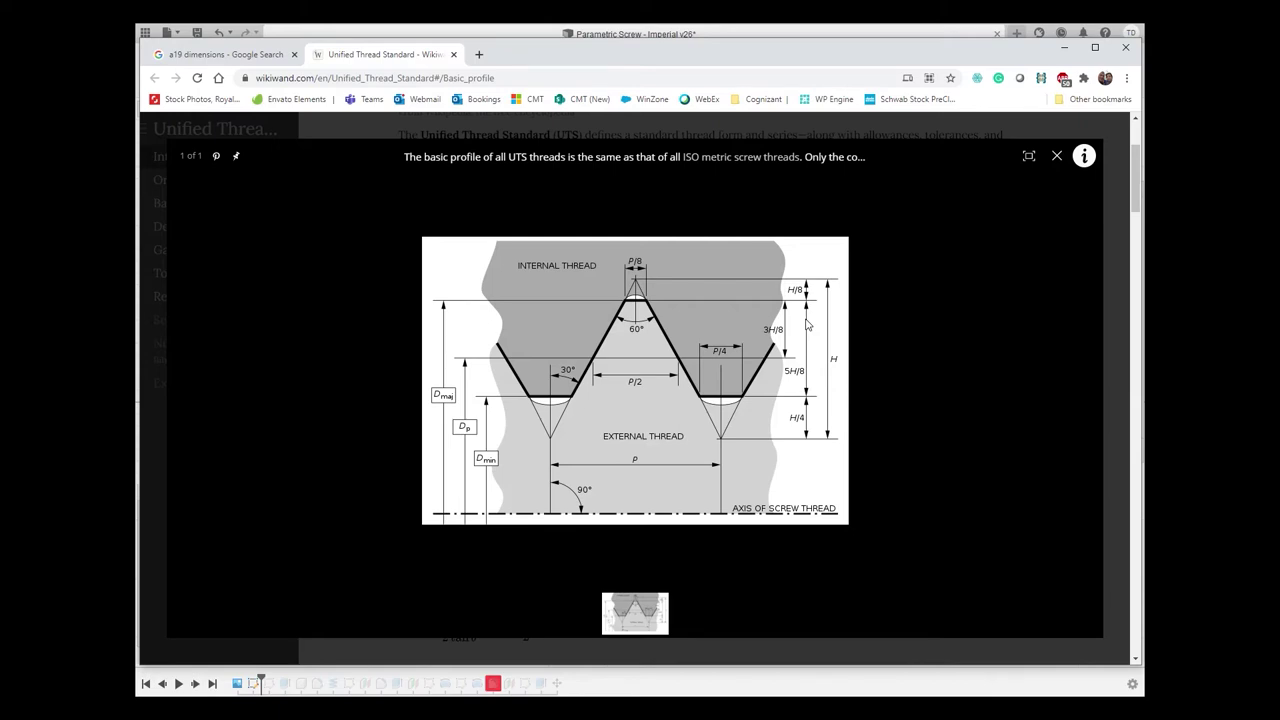
key(alt+Tab)
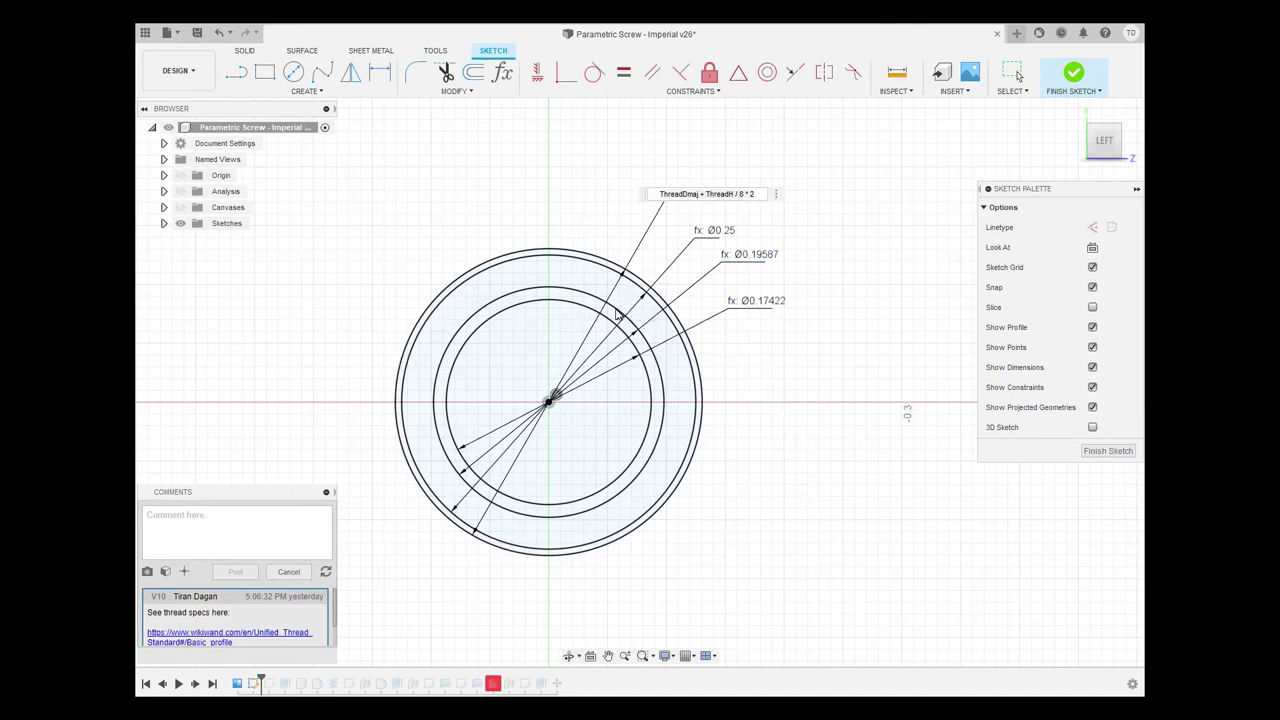
key(ctrl+a)
click(743, 258)
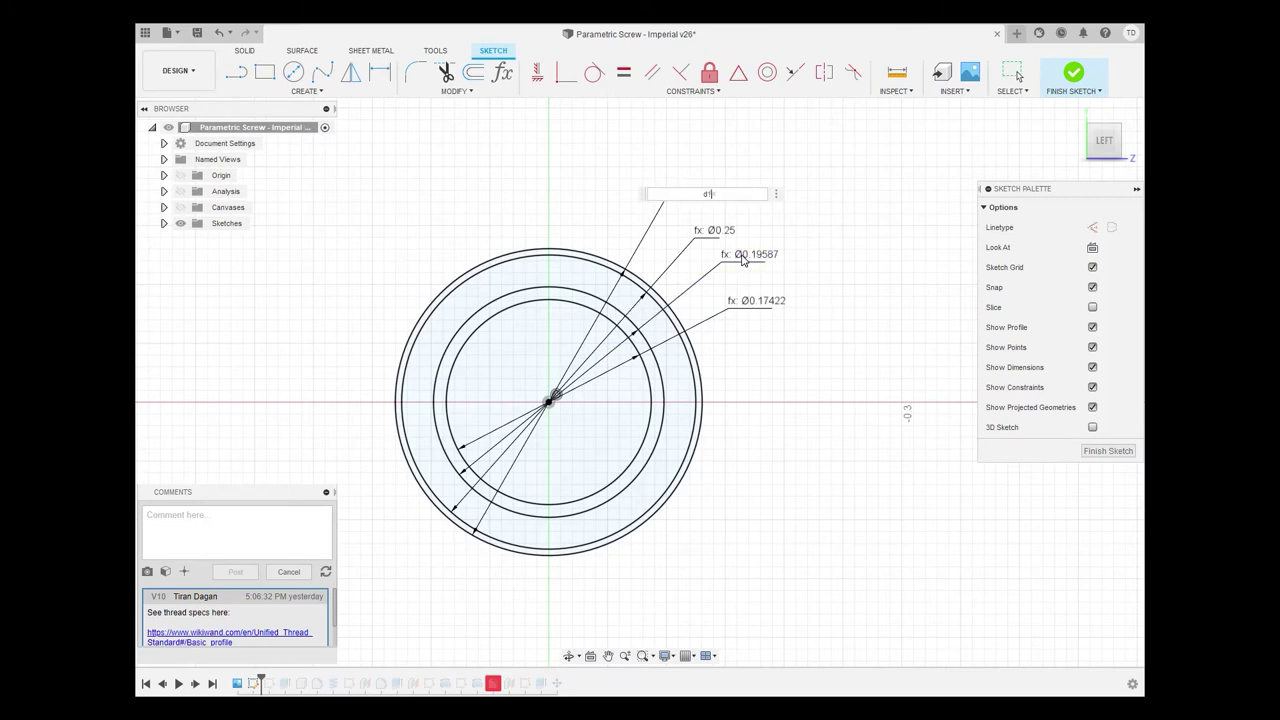
key(Return)
Inspect the diameter expressions of the two inner circles and check them against the thread profile diagram in the browser, returning to Fusion 360
double_click(748, 258)
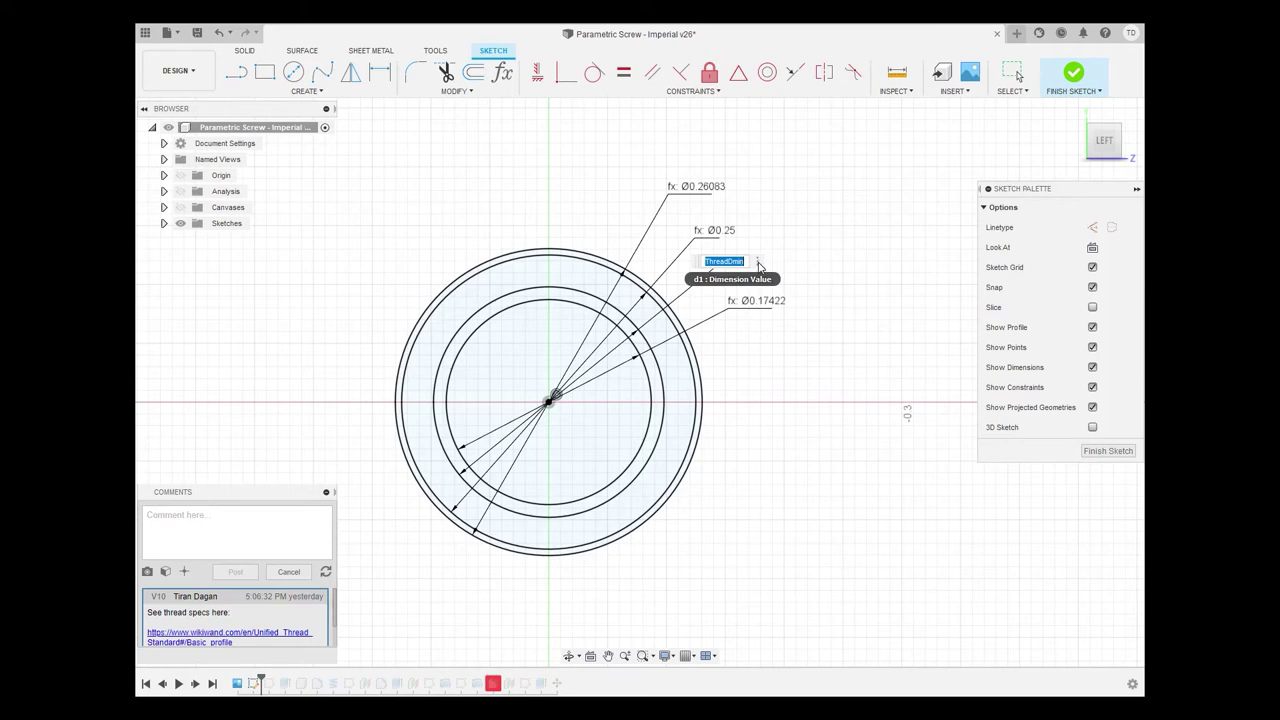
key(Return)
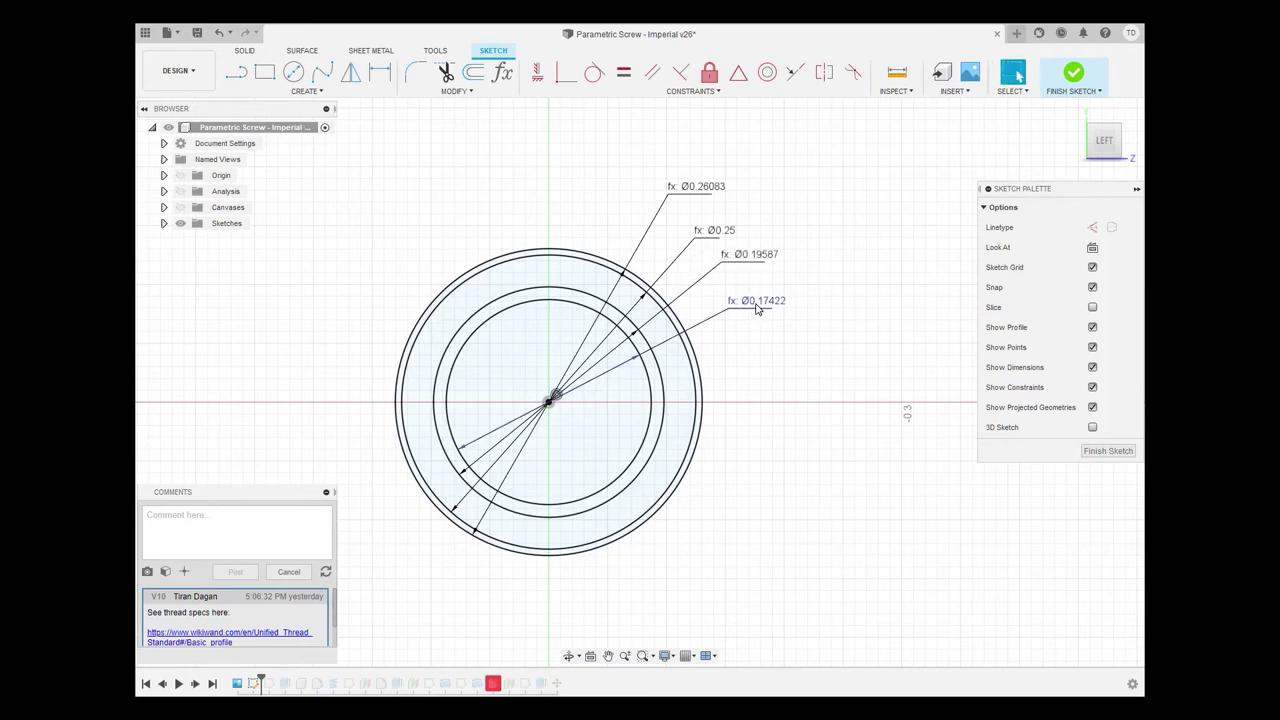
click(757, 310)
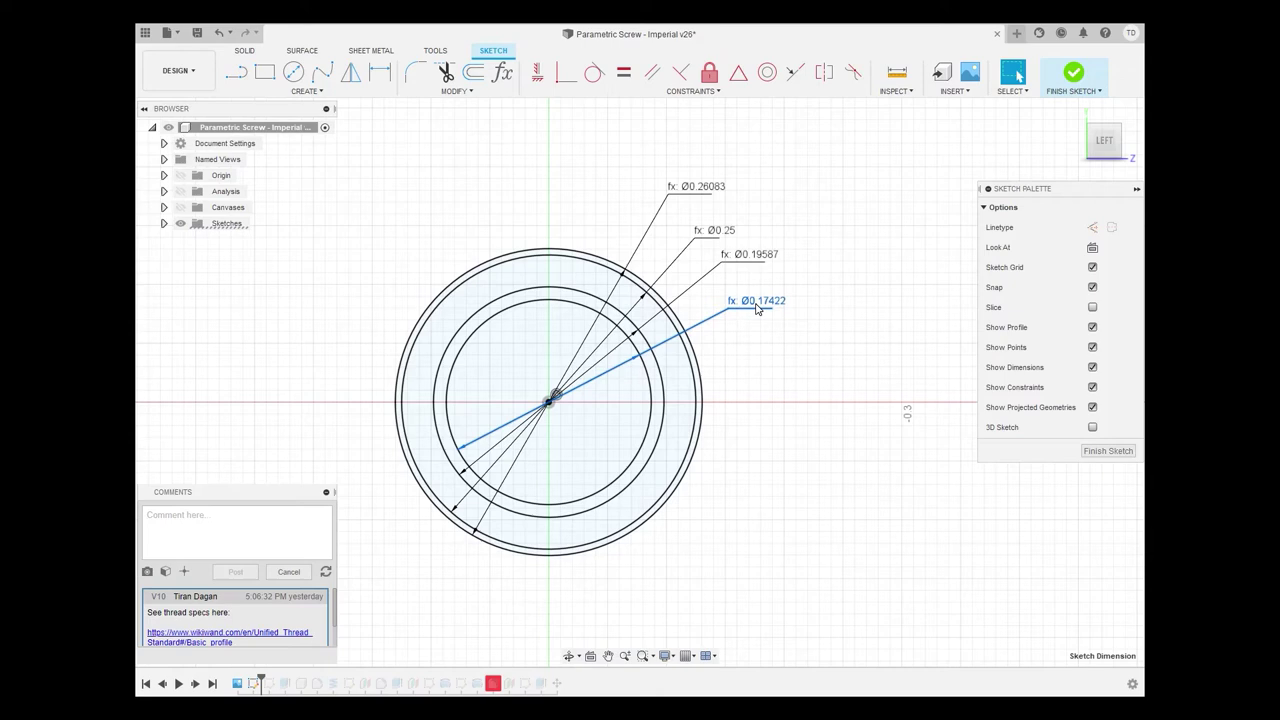
double_click(757, 310)
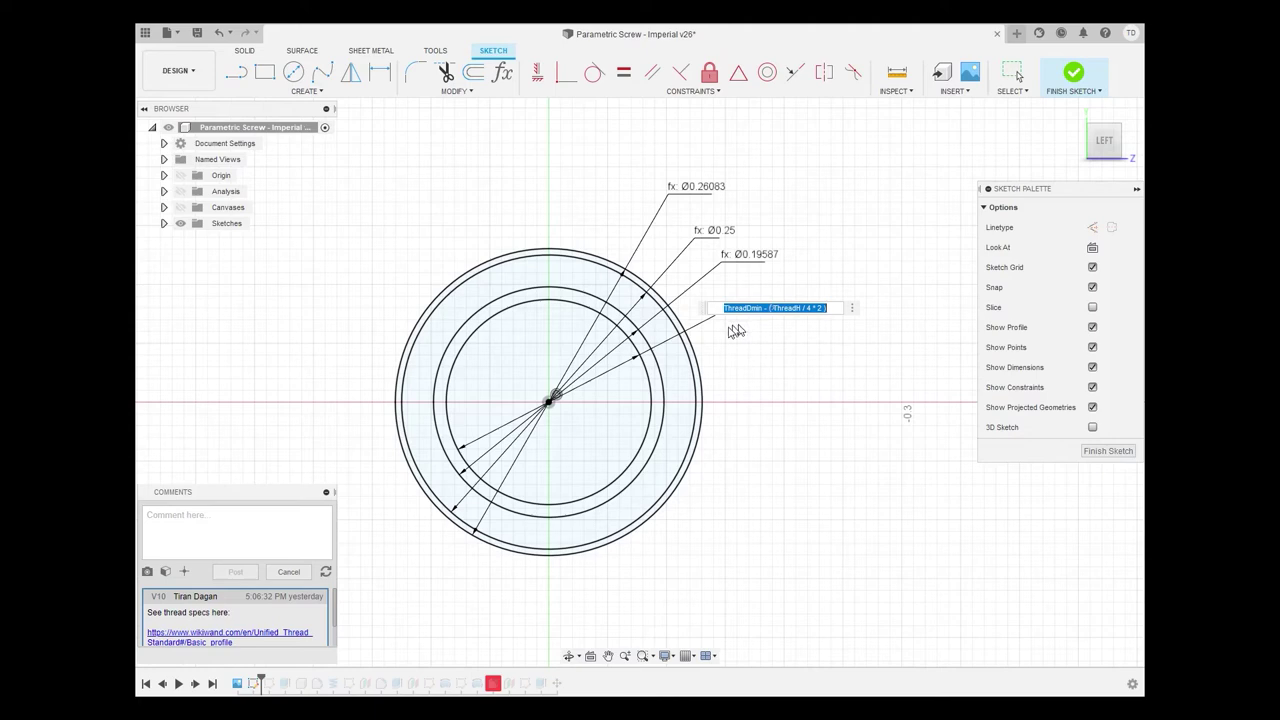
key(Return)
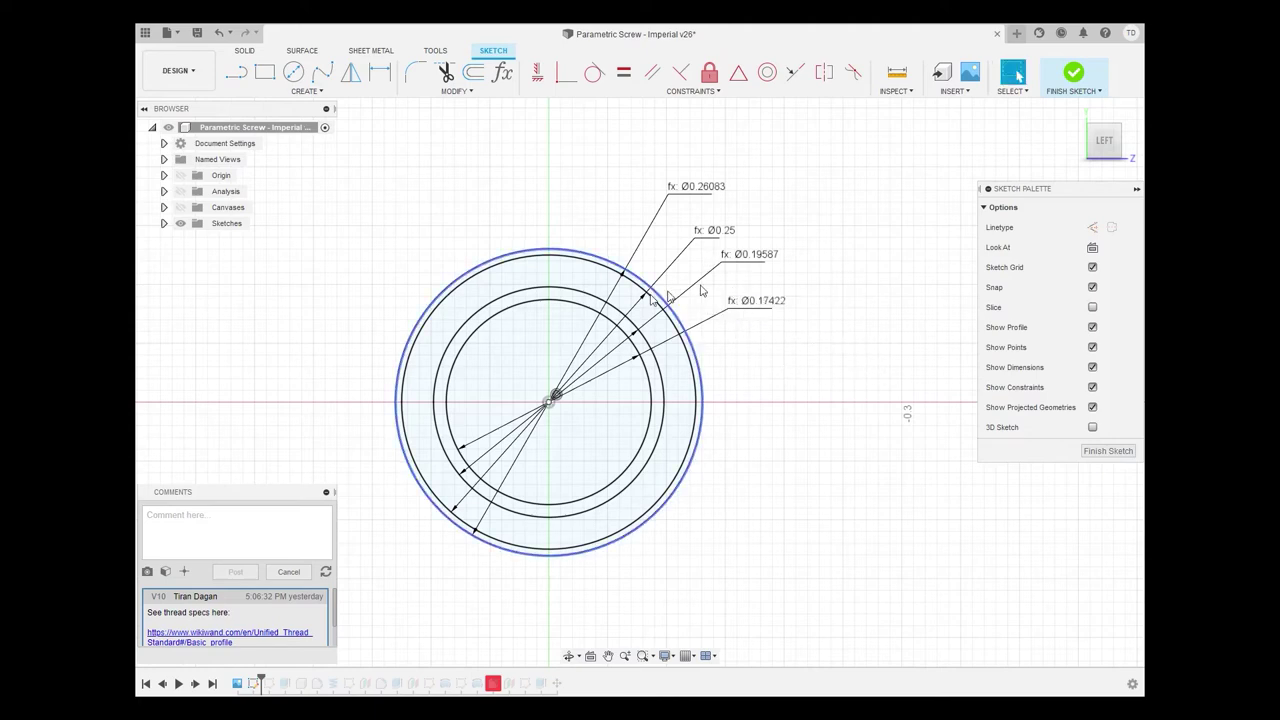
key(alt+Tab)
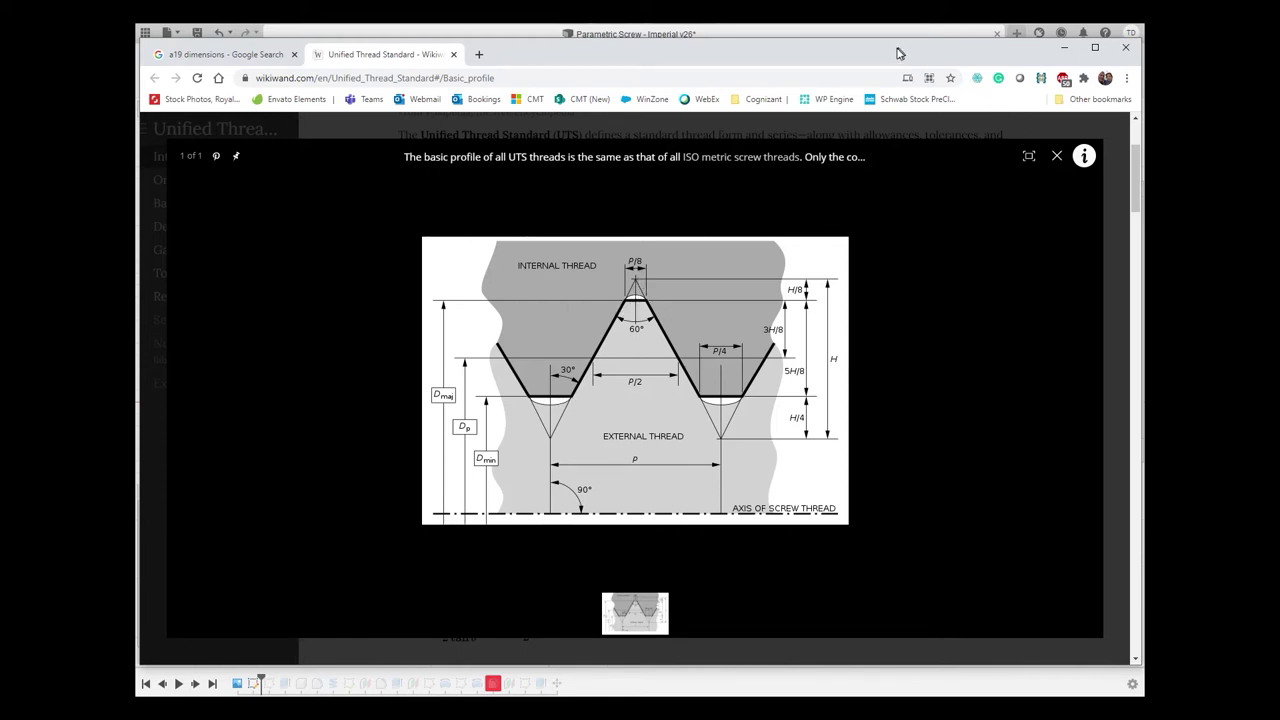
key(alt+Tab)
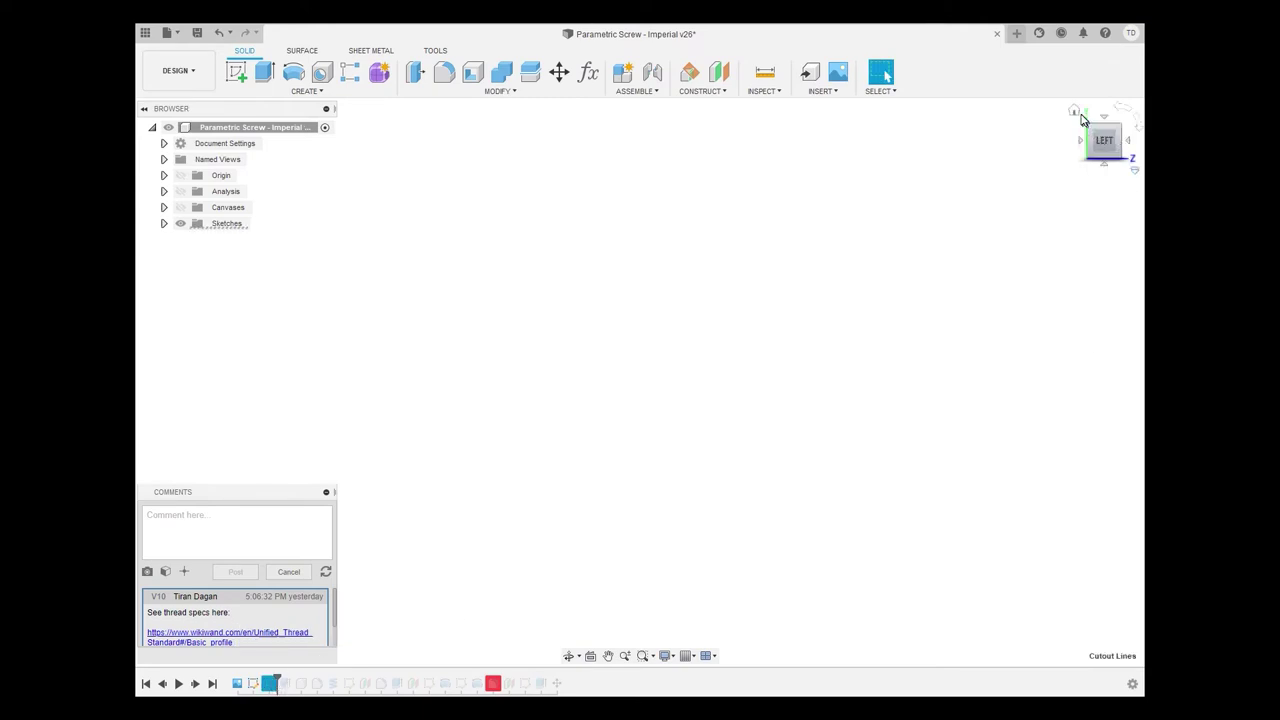
Roll the history forward past the extrusion after the thread marker sketch and show the screw's cylindrical core body
click(1079, 115)
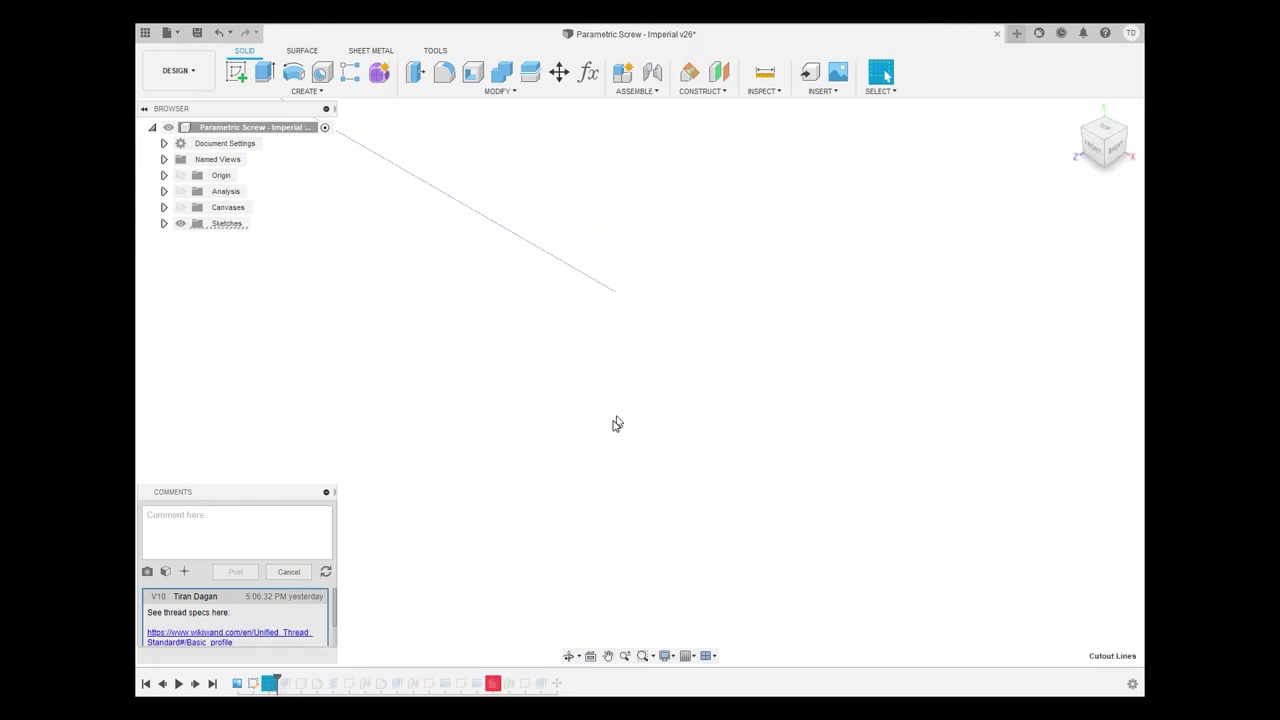
drag(277, 679, 290, 679)
scroll(892, 368, down, 5)
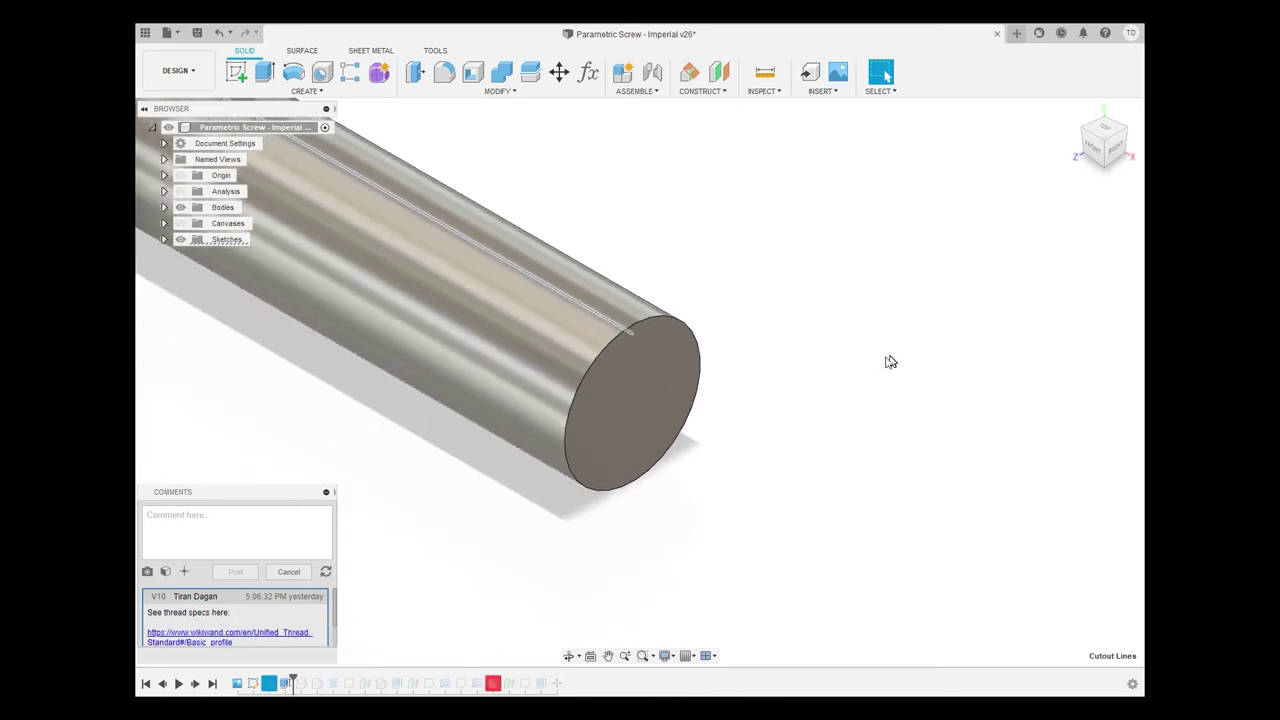
middle_drag(880, 345, 883, 400)
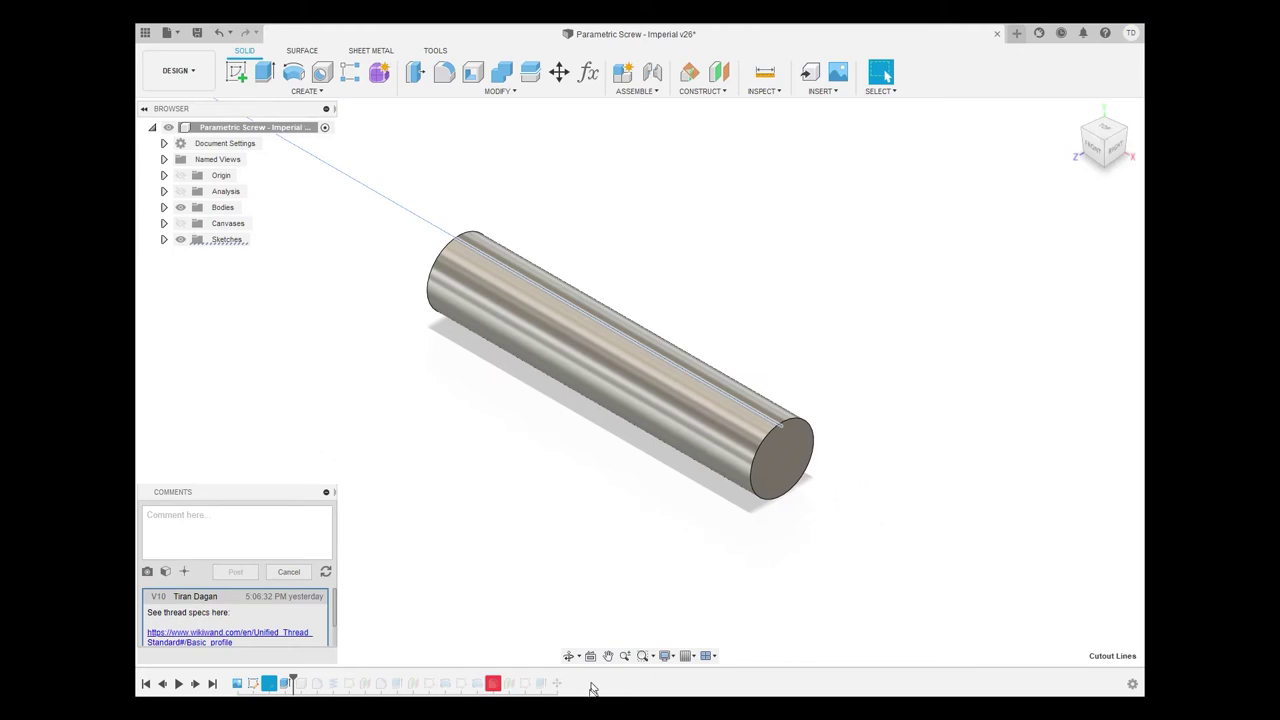
Inspect the core extrusion's selected circle profiles from the right side along with its distance expression, and close the feature
right_click(273, 684)
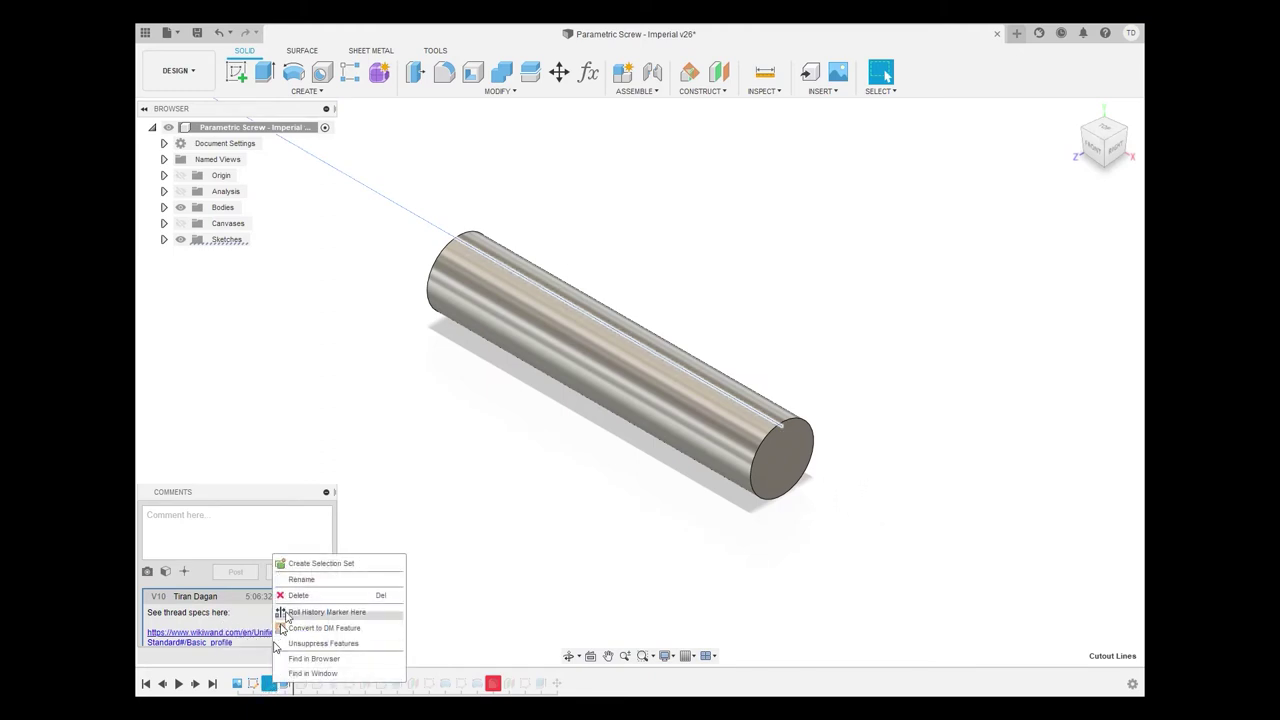
click(285, 686)
double_click(285, 686)
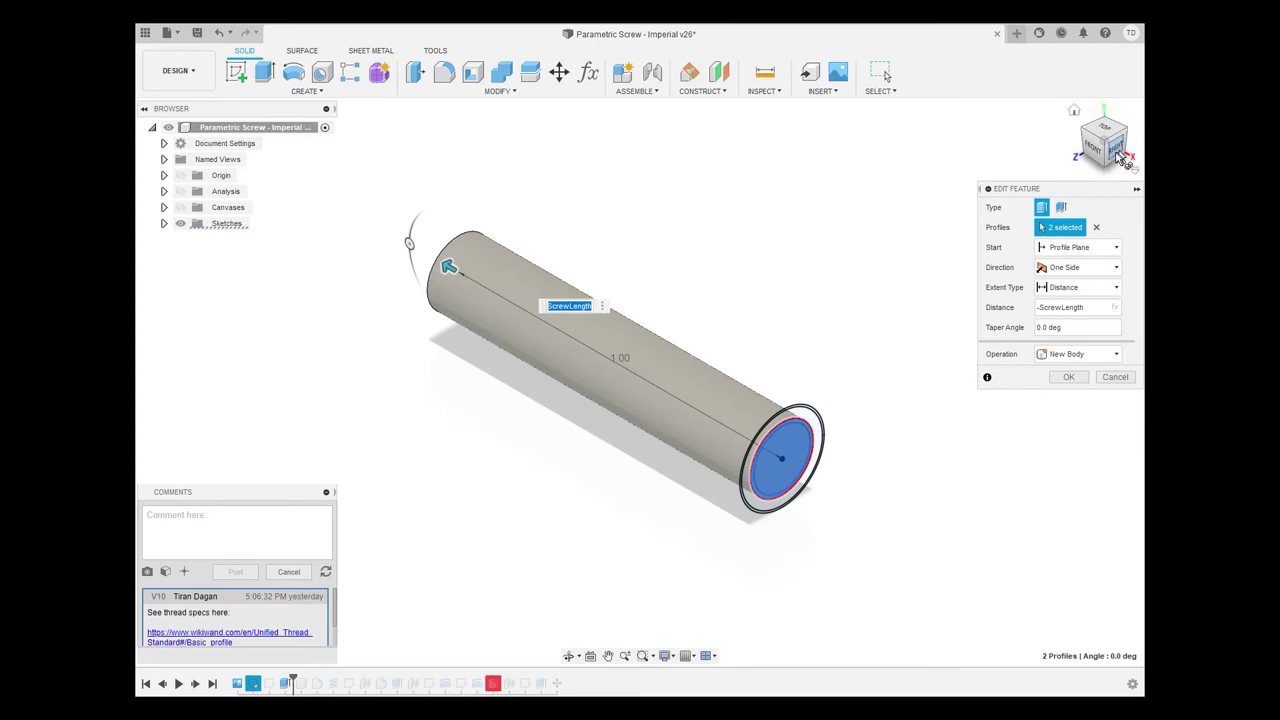
click(1117, 150)
scroll(740, 443, up, 5)
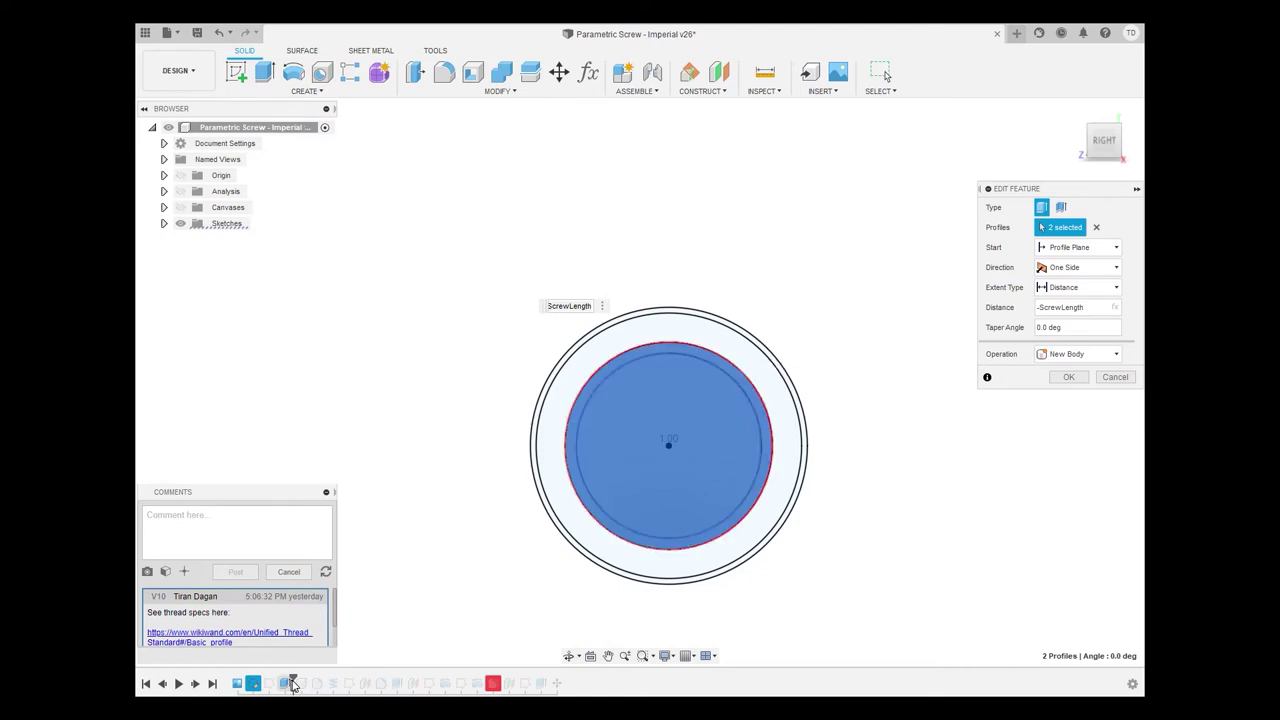
click(1068, 377)
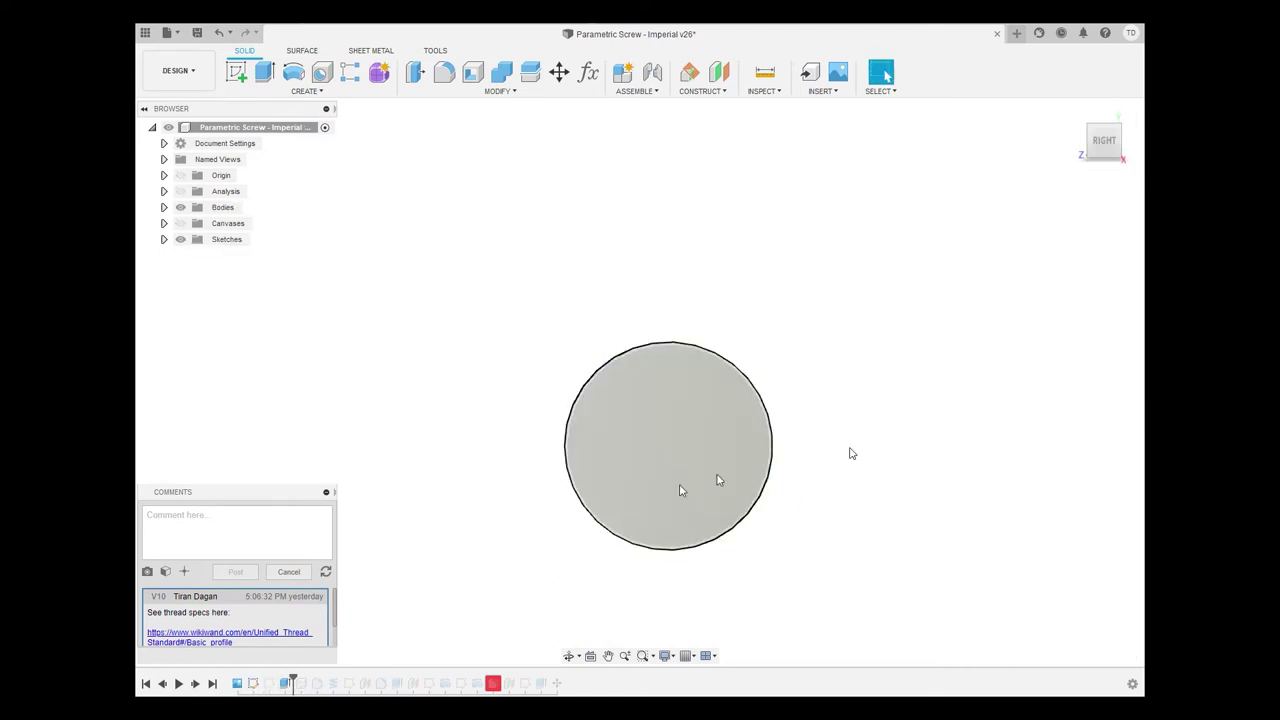
Roll the history forward past Component2 and the feature following it, and view the cylinder at an angle
click(302, 684)
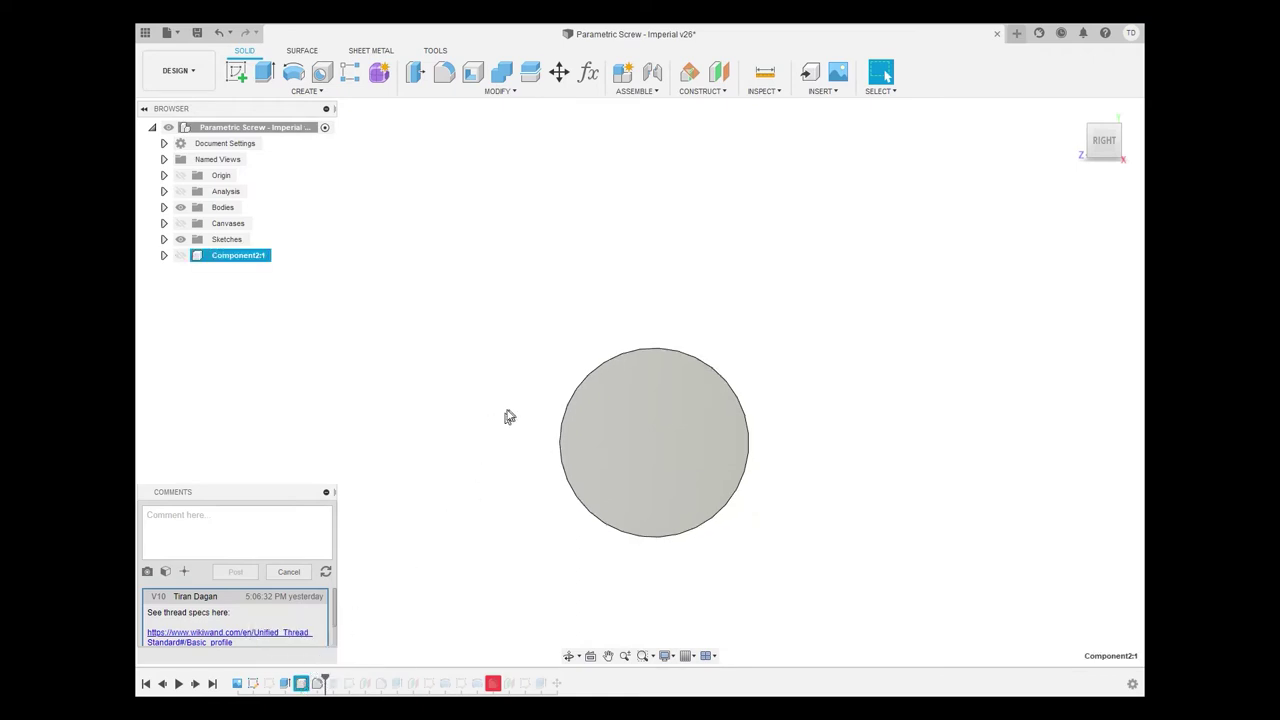
shift+middle_drag(500, 408, 534, 409)
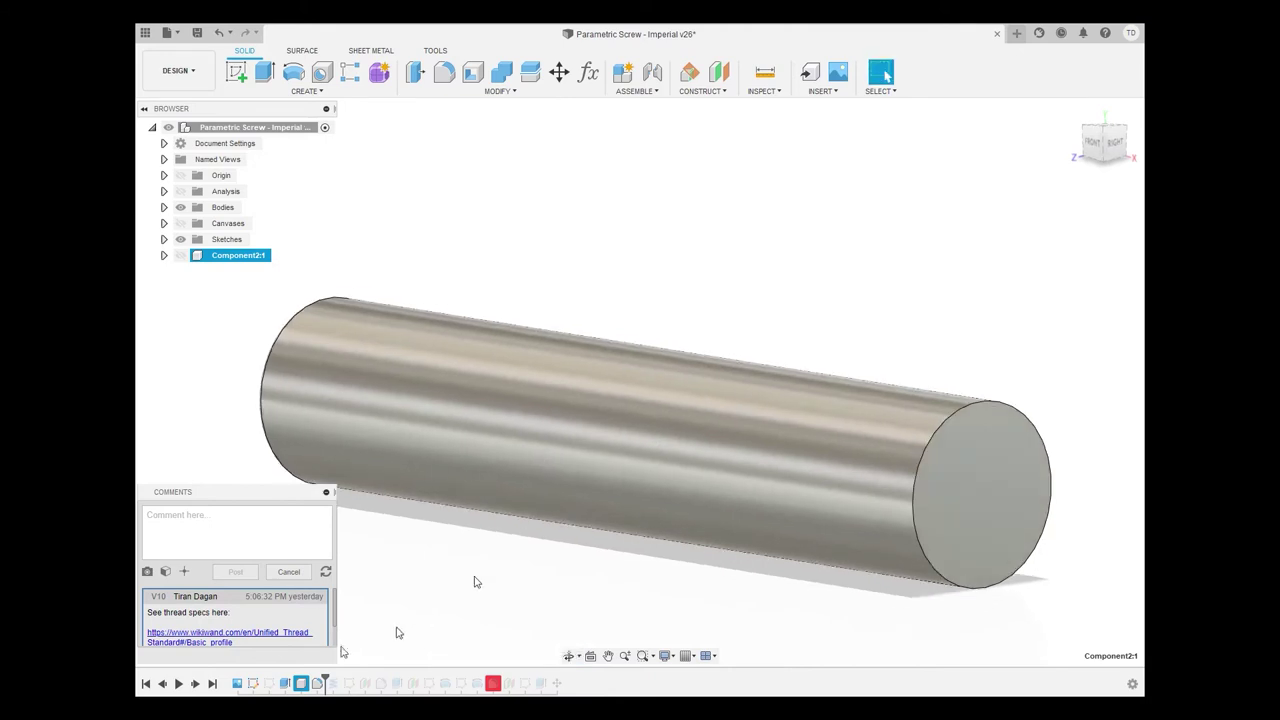
click(301, 686)
right_click(302, 684)
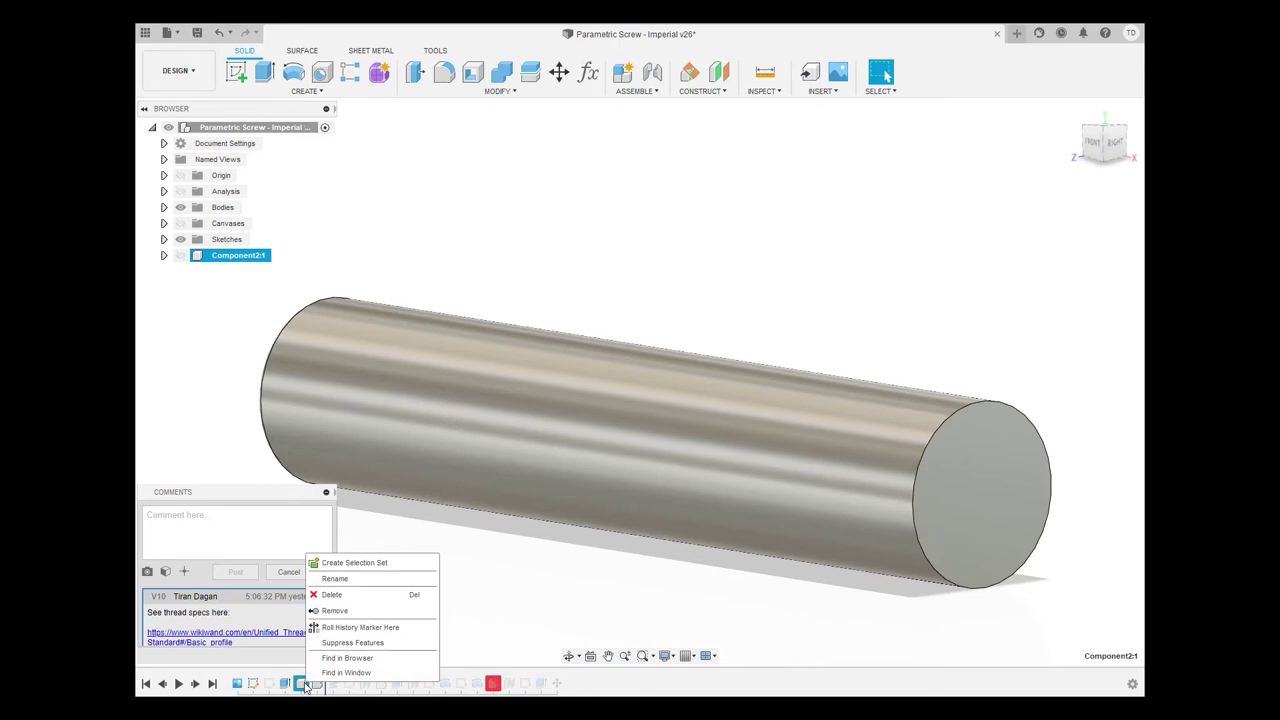
key(Escape)
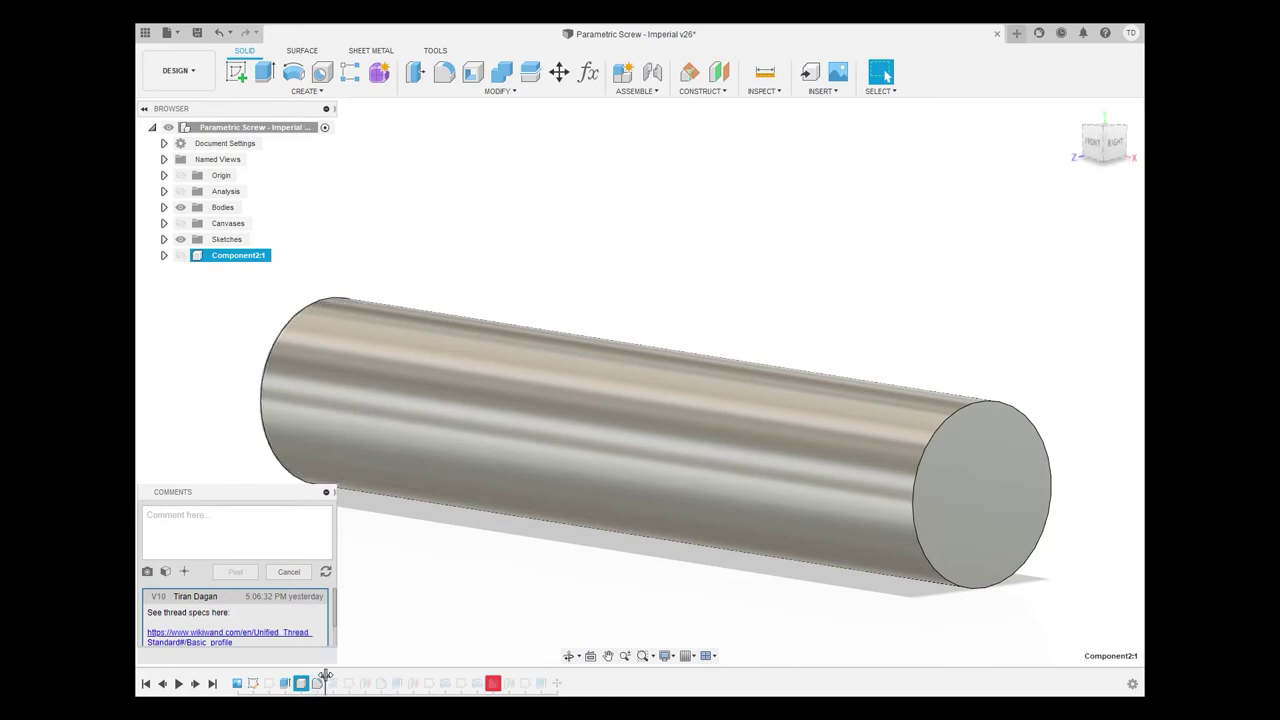
Roll the history forward past the coil feature and open the coil for editing, with the screw's end face in view
drag(325, 678, 341, 685)
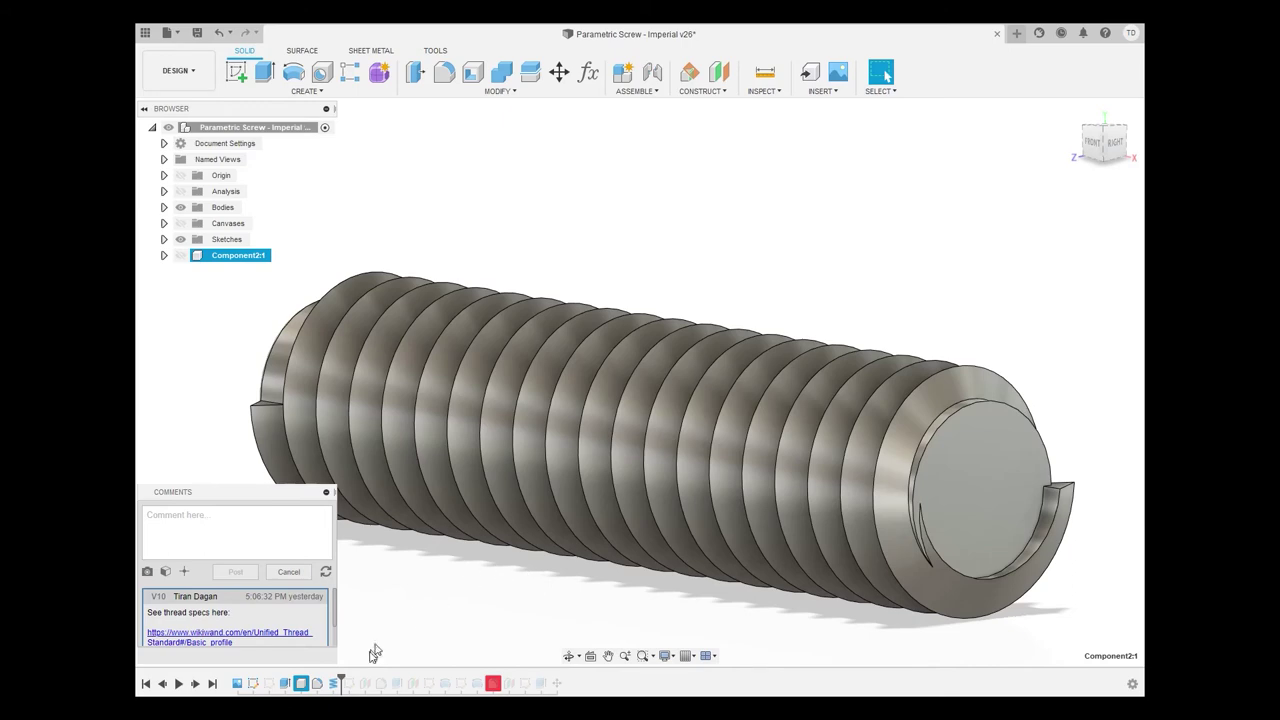
click(333, 683)
right_click(334, 683)
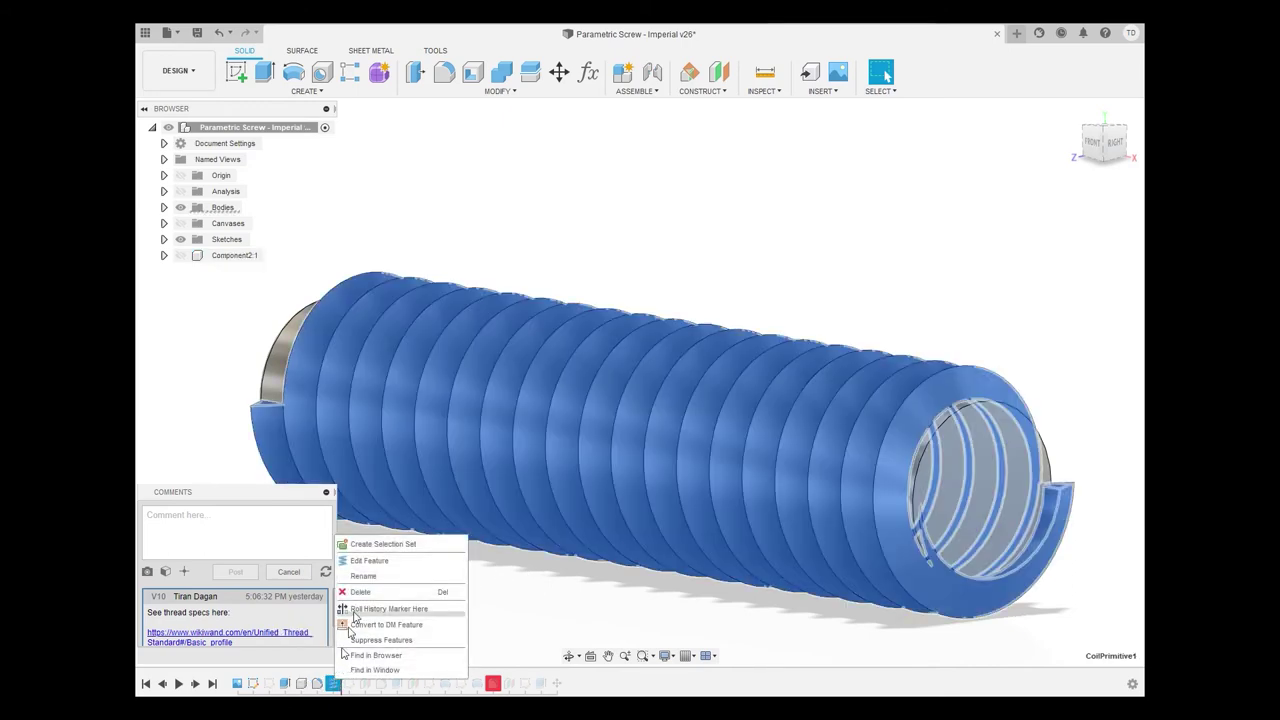
click(403, 560)
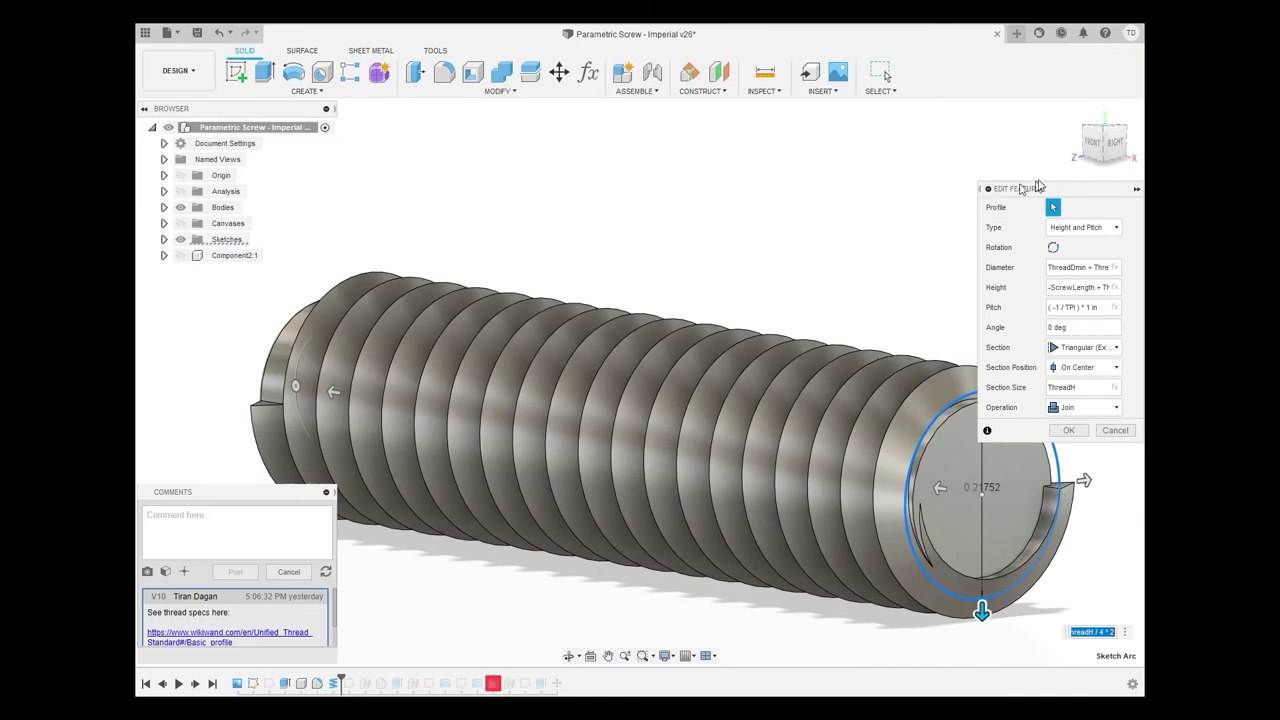
shift+middle_drag(820, 420, 816, 372)
scroll(816, 374, up, 5)
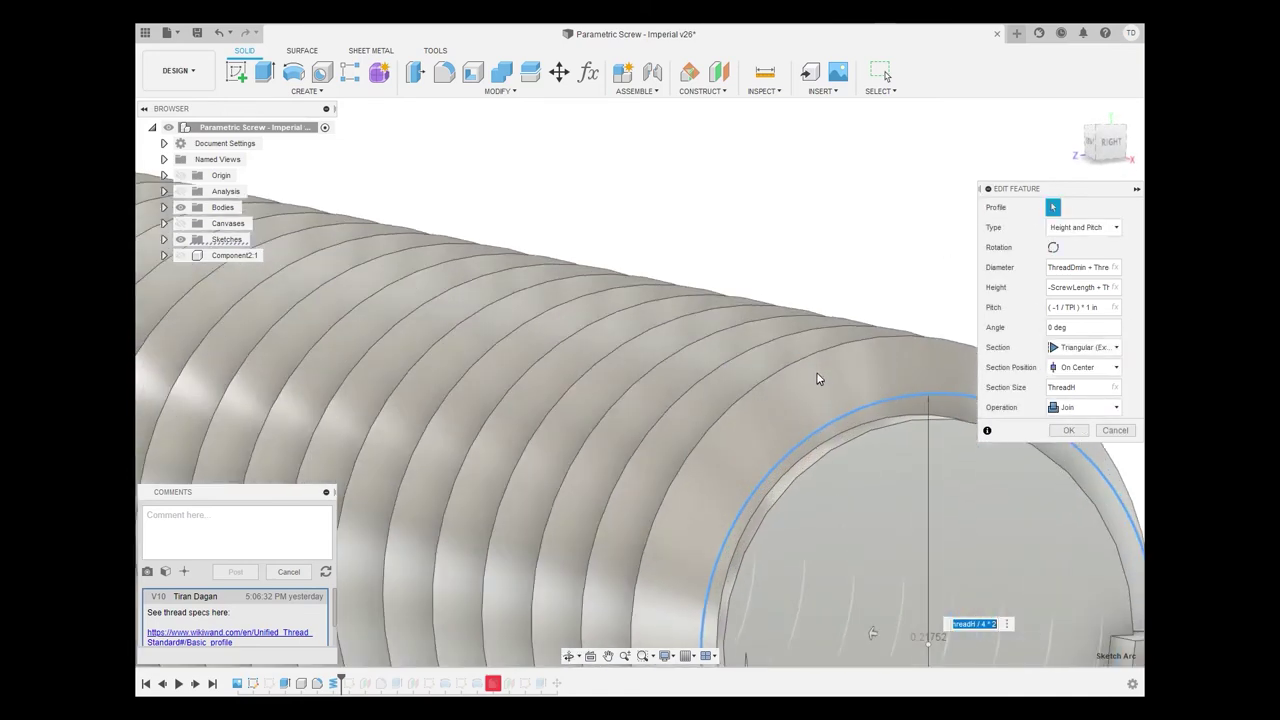
scroll(816, 377, down, 3)
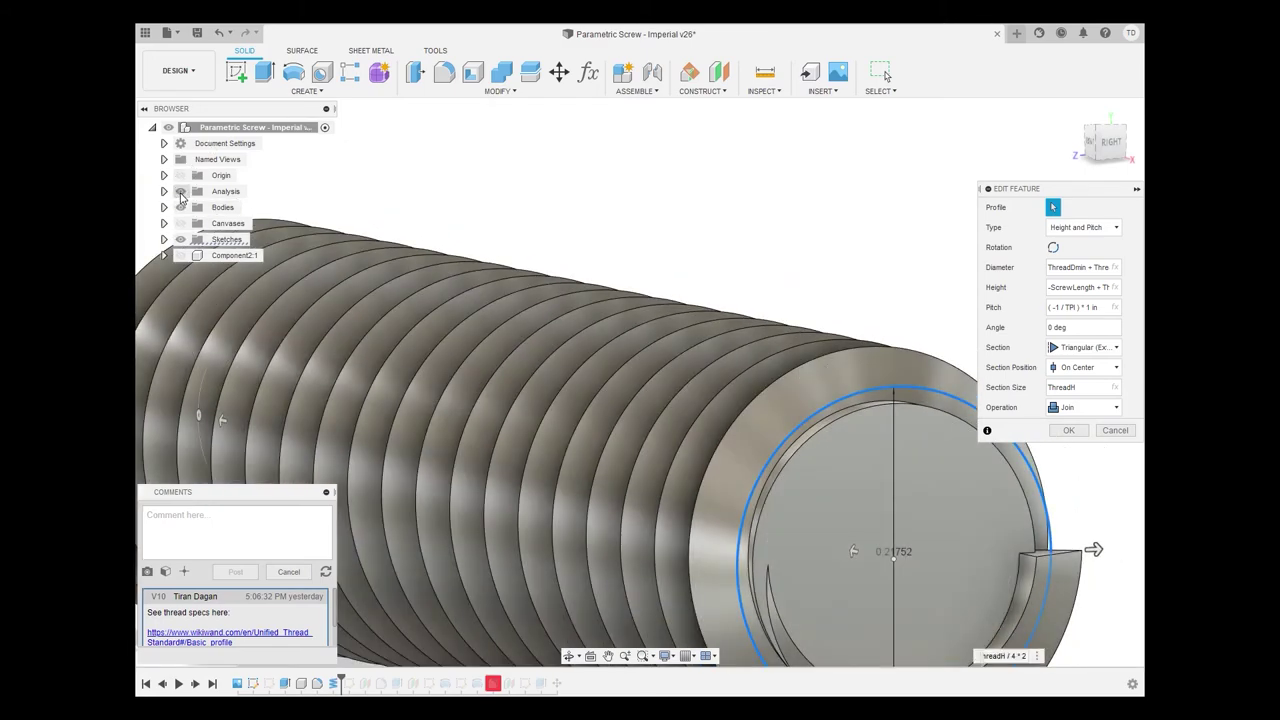
Show the section analysis and examine the coil's thread profile from the front near the screw's end
click(180, 191)
scroll(686, 414, up, 5)
shift+middle_drag(686, 414, 737, 417)
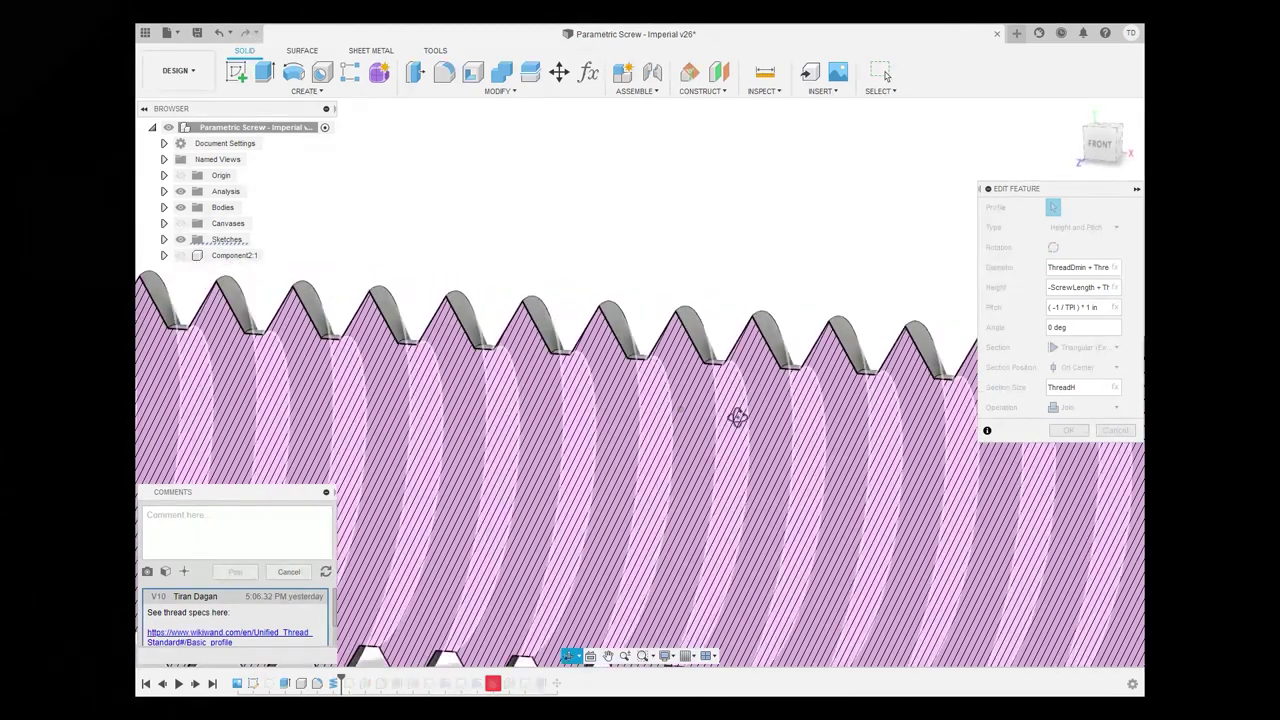
click(1102, 145)
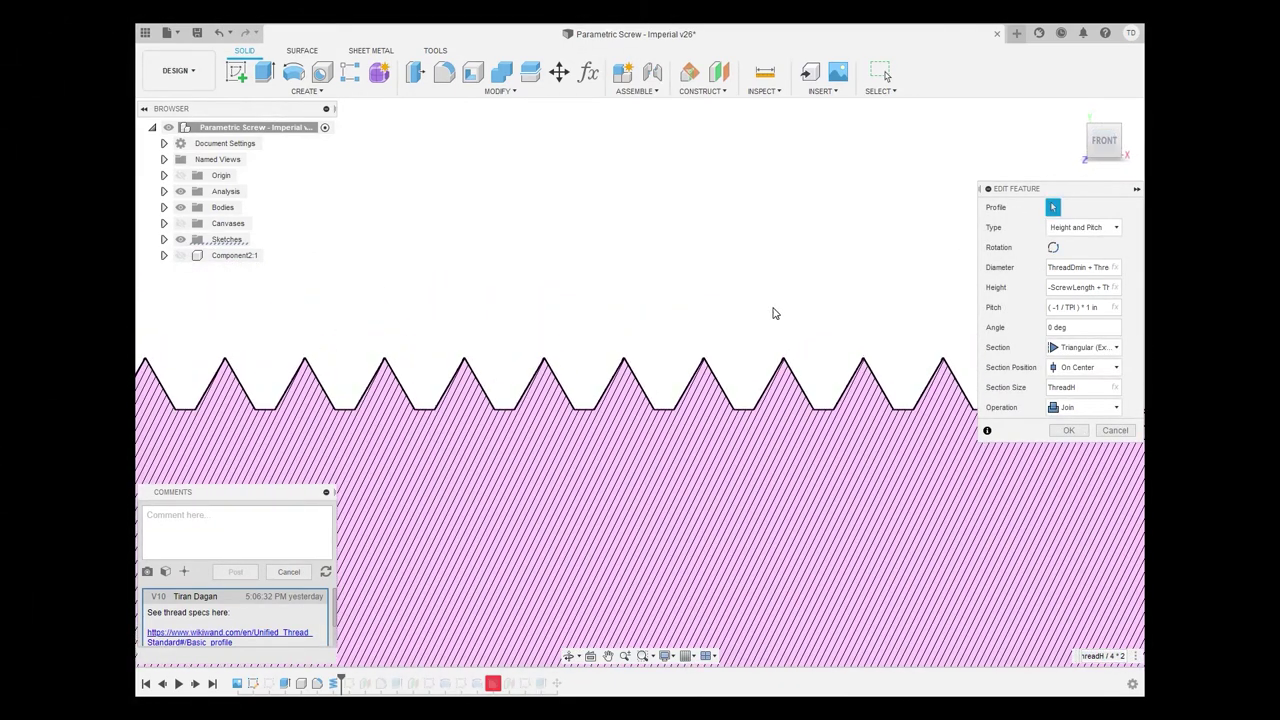
middle_drag(771, 314, 661, 256)
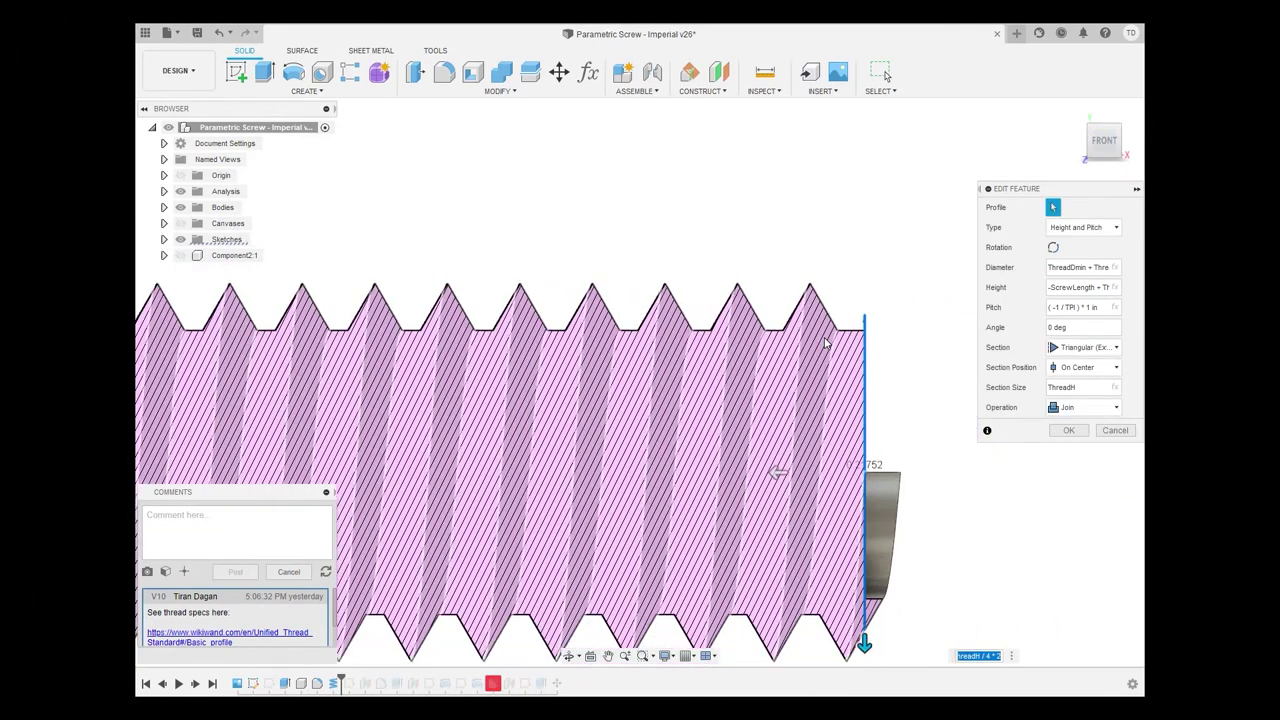
scroll(828, 343, up, 3)
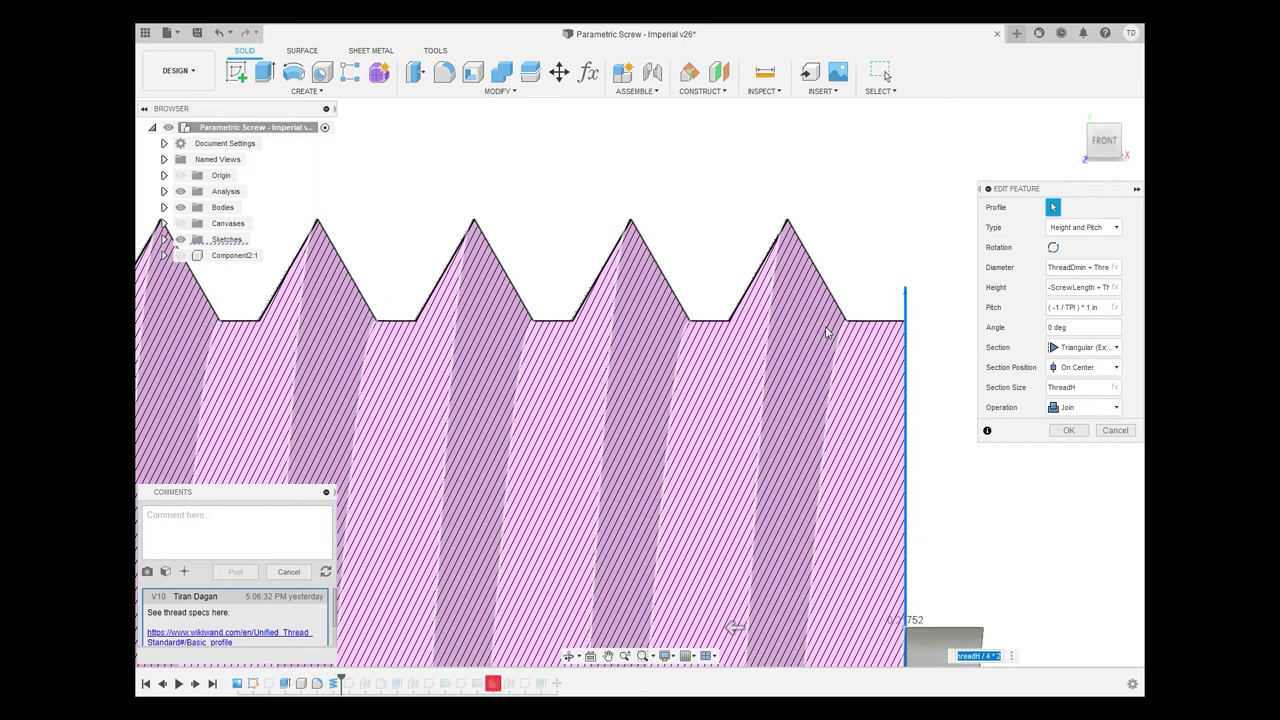
List the model's sketches and compare the sectioned thread teeth with the circles of the Thread Key Markers sketch
click(164, 239)
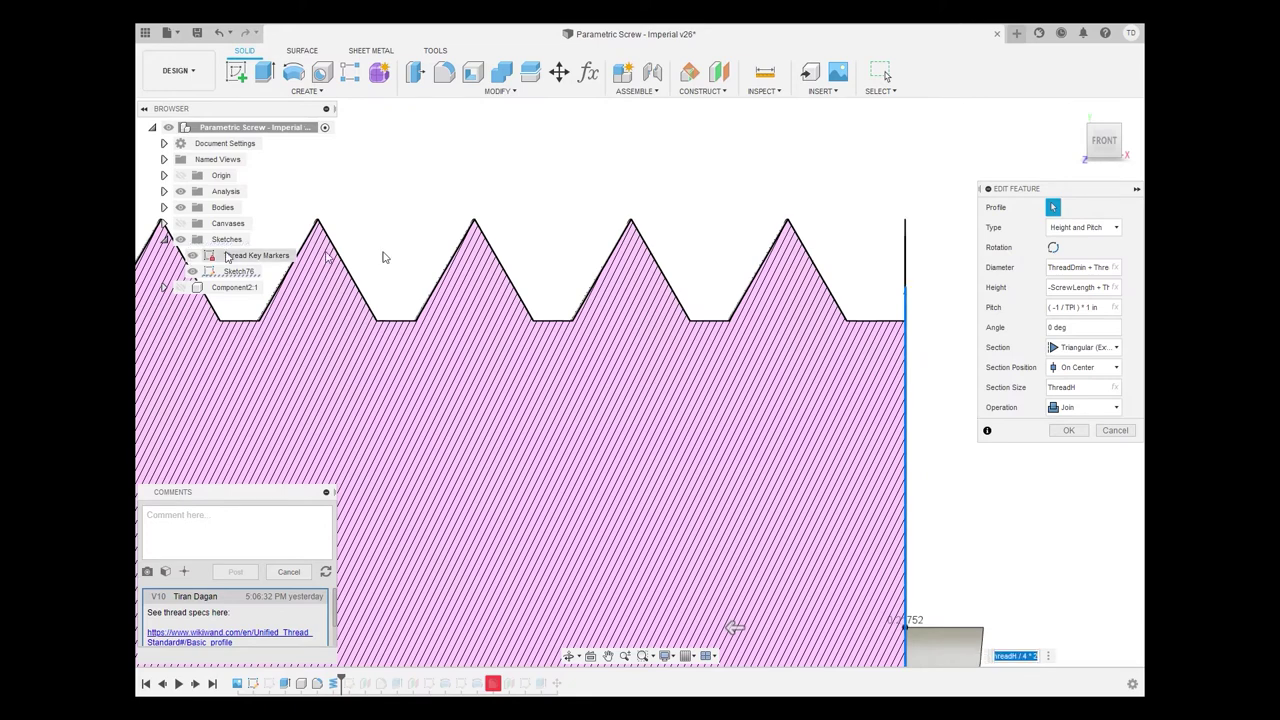
scroll(922, 247, up, 1)
scroll(921, 248, up, 2)
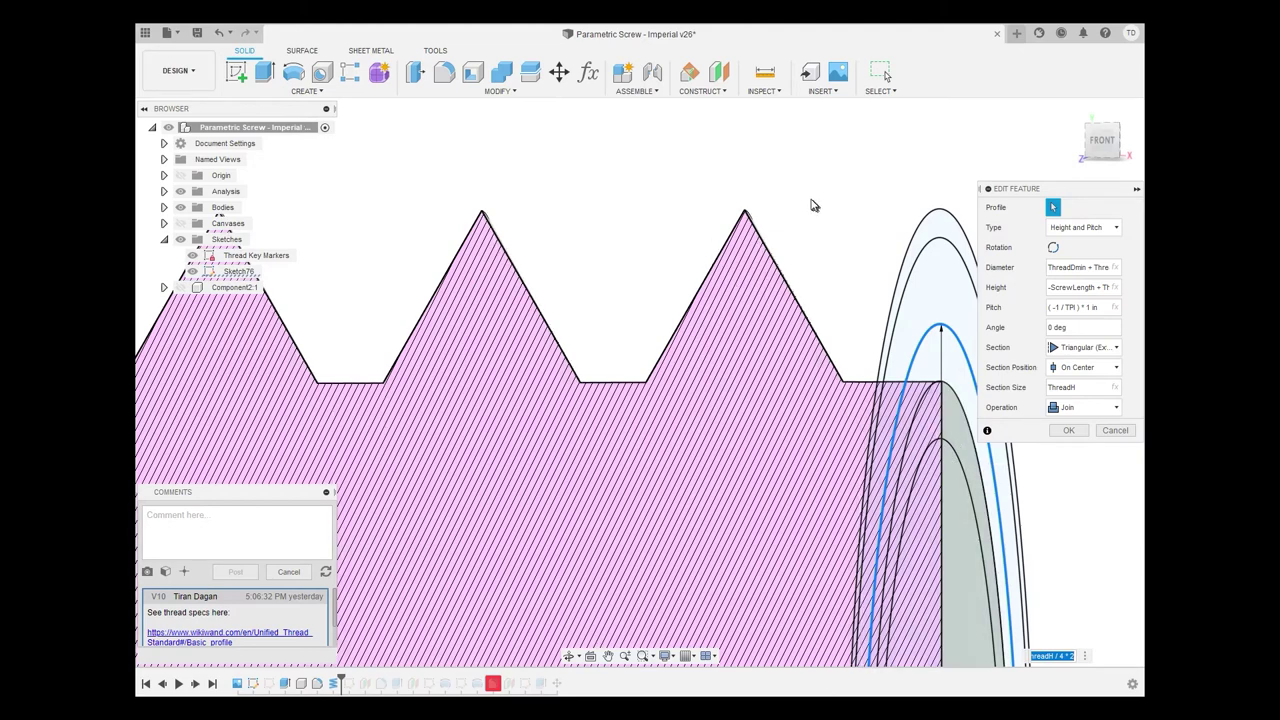
Try the New Body operation on the coil and view its full triangular section from the front
click(1079, 408)
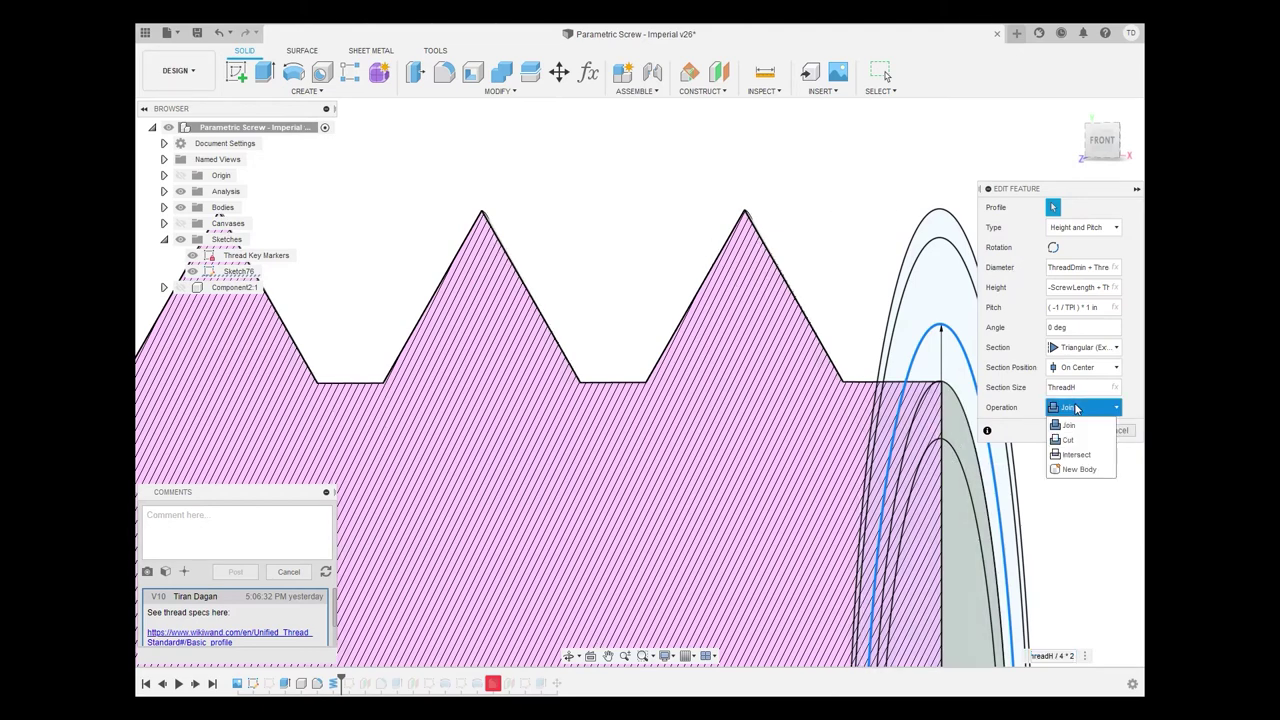
click(1076, 469)
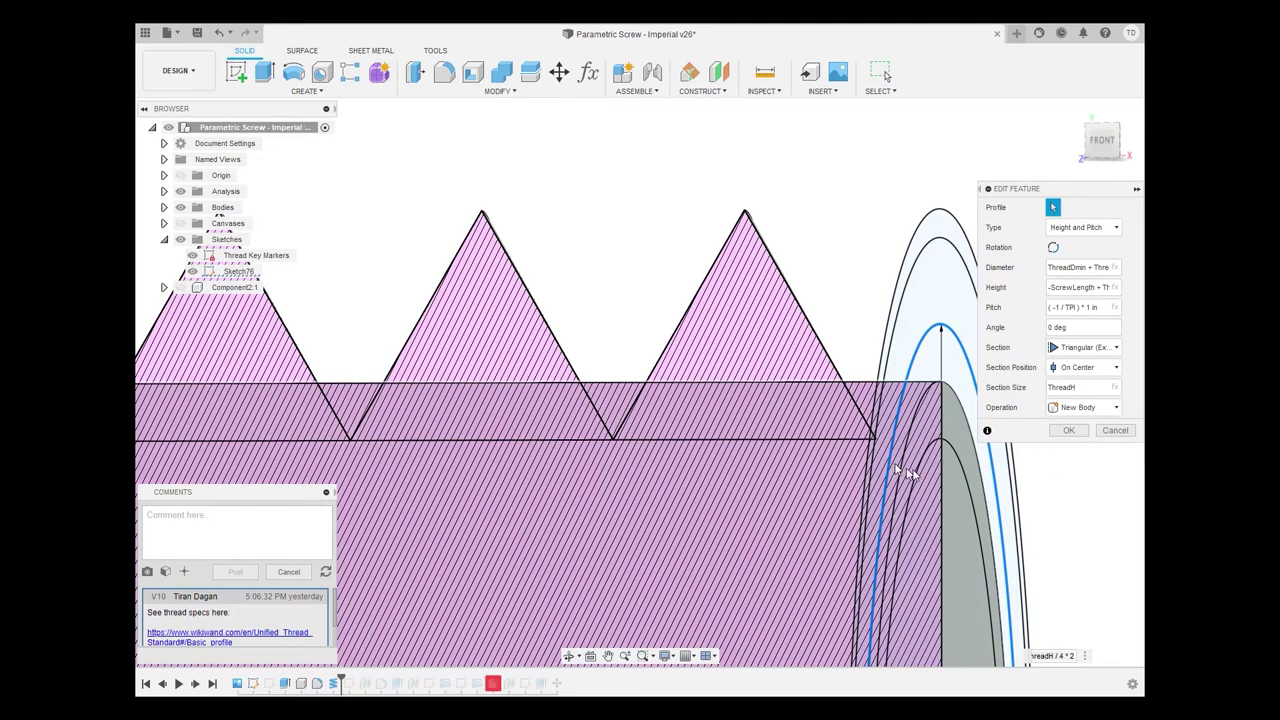
click(1104, 142)
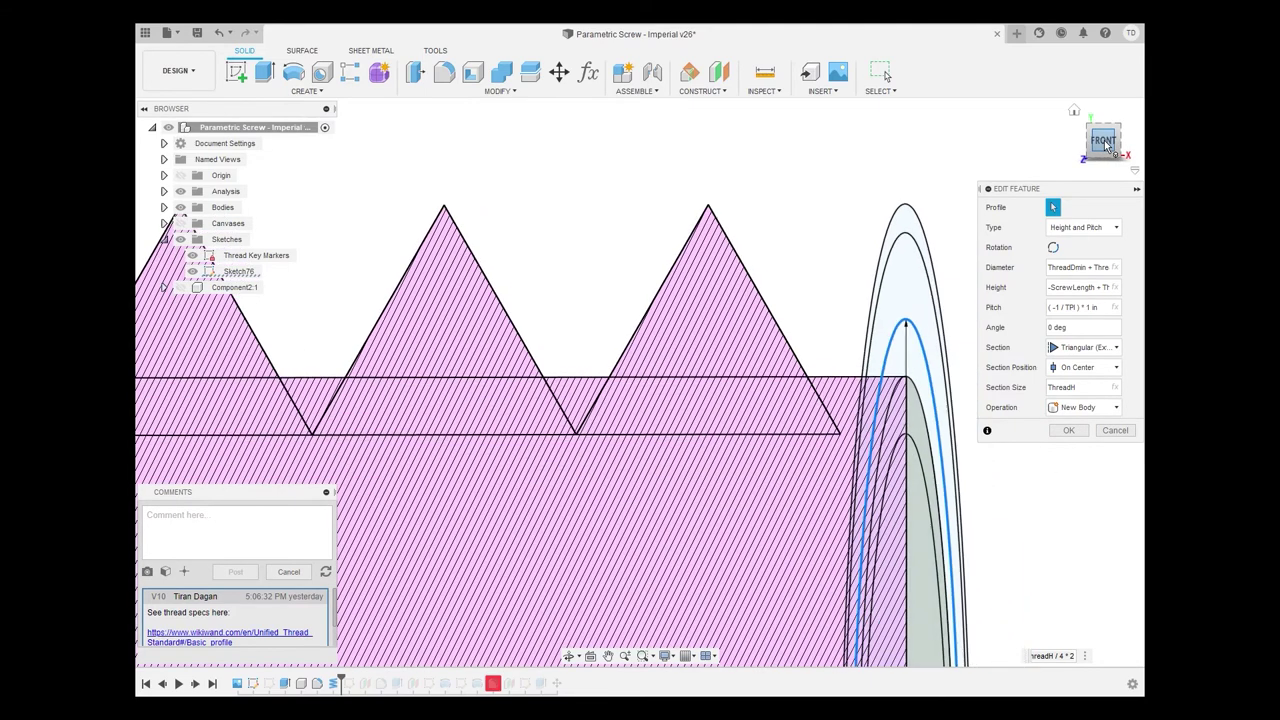
middle_drag(840, 425, 890, 430)
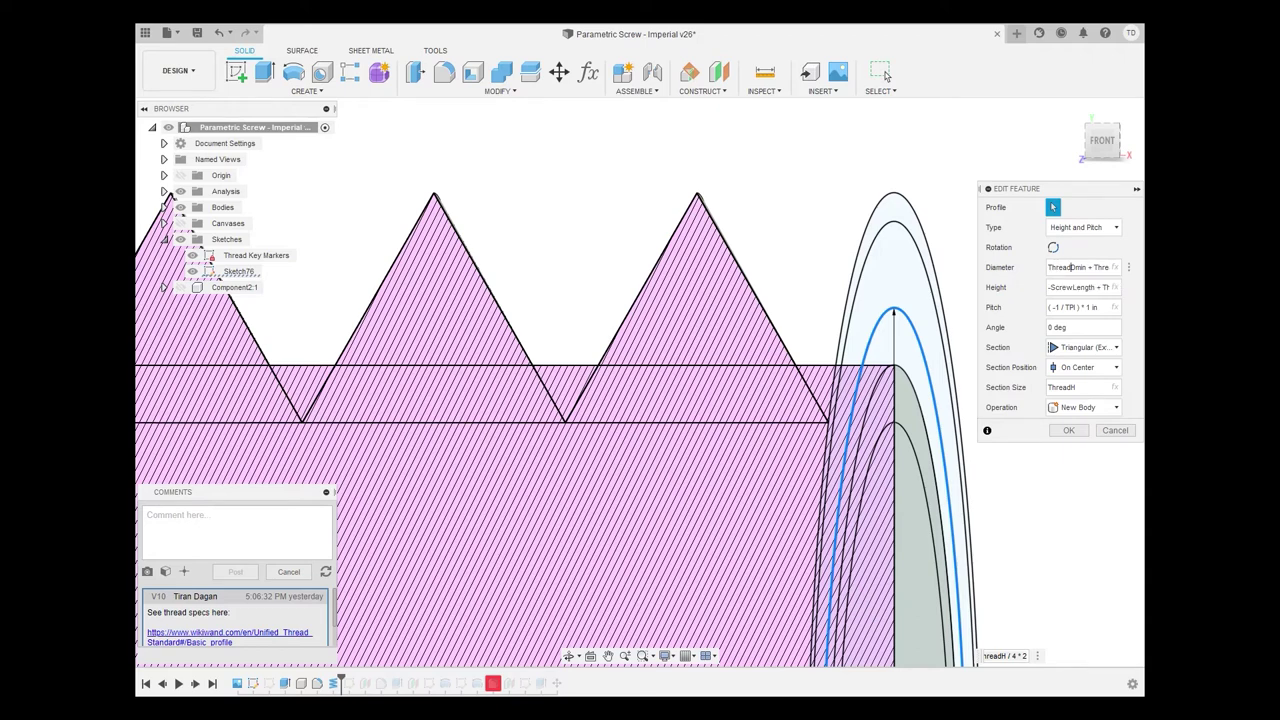
Check the coil's diameter and height expressions against the thread profile diagram in the browser, then return to Fusion 360 and cancel the edit
drag(1071, 267, 1121, 260)
click(1052, 293)
click(1052, 287)
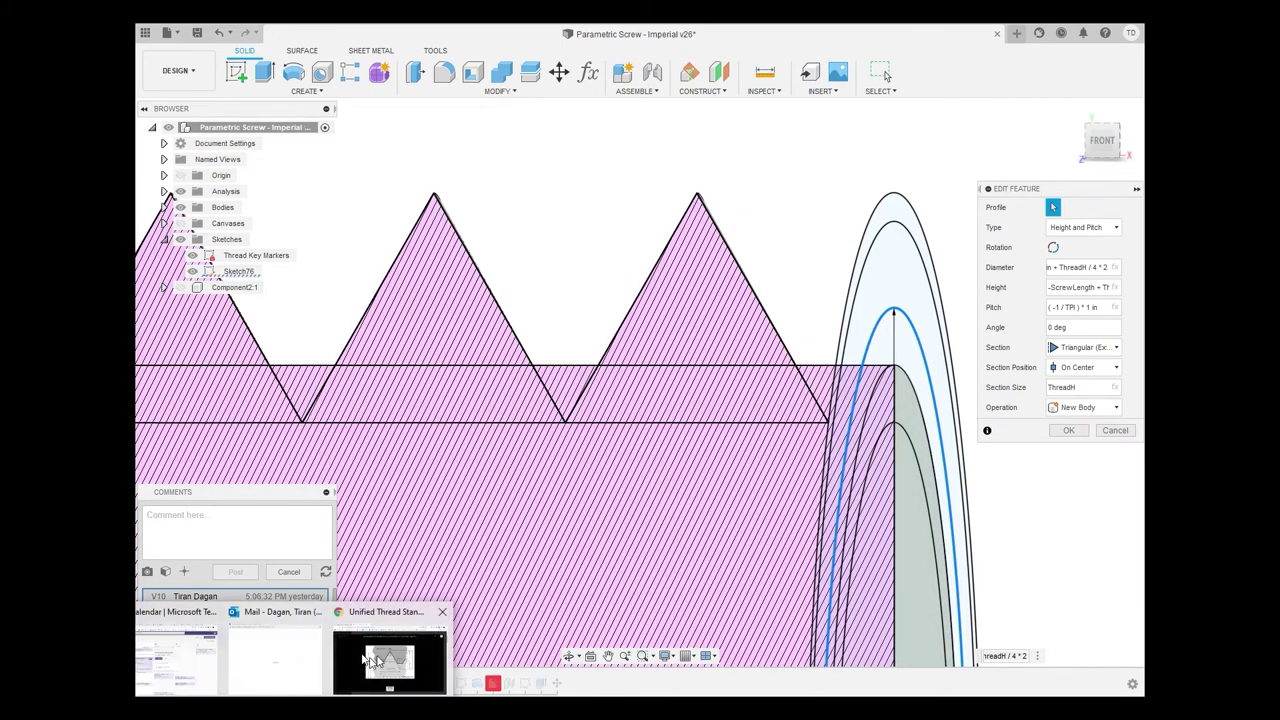
click(409, 645)
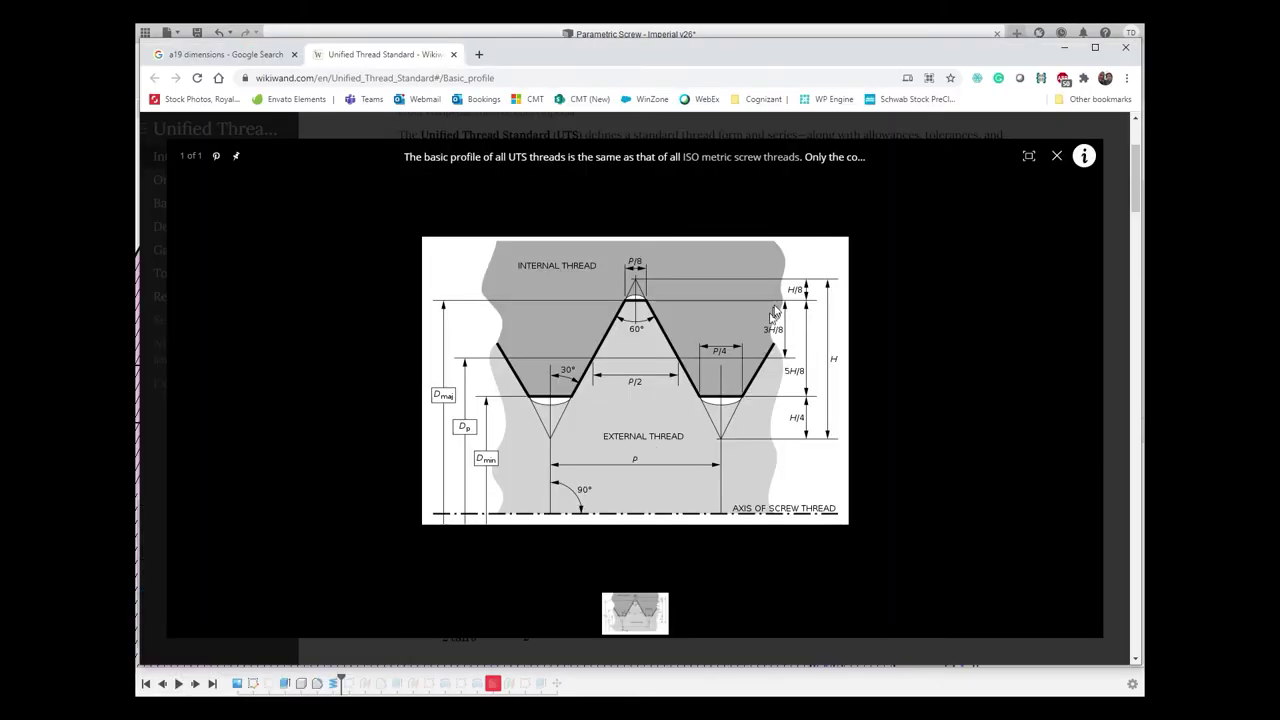
click(931, 30)
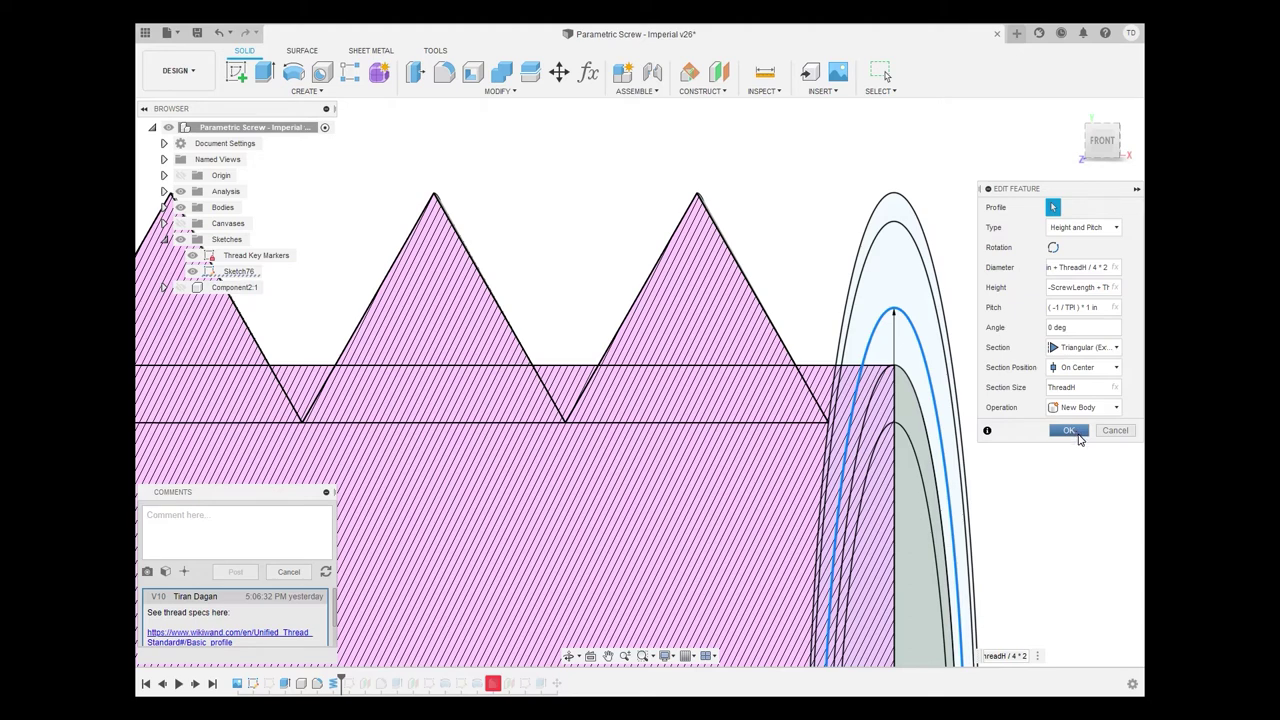
click(1115, 431)
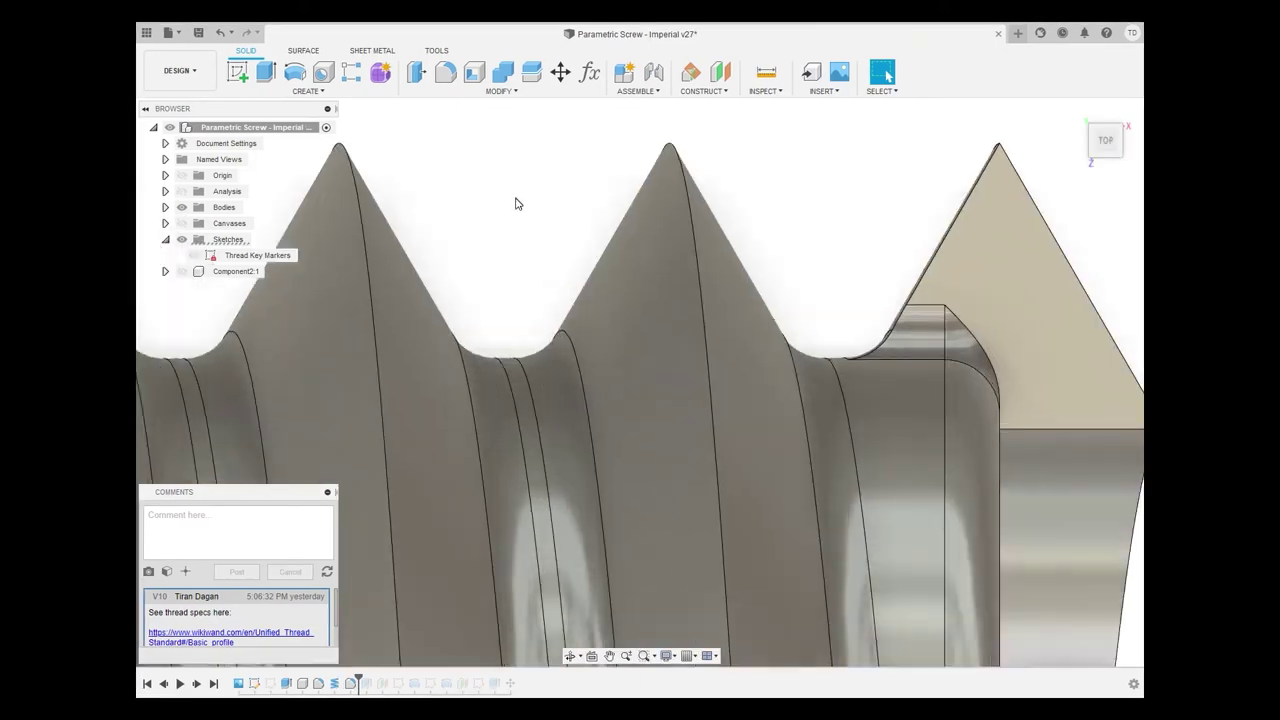
Compare the thread roots with and without the fillet by rolling the history back before Fillet4 and forward past it again
scroll(520, 205, down, 5)
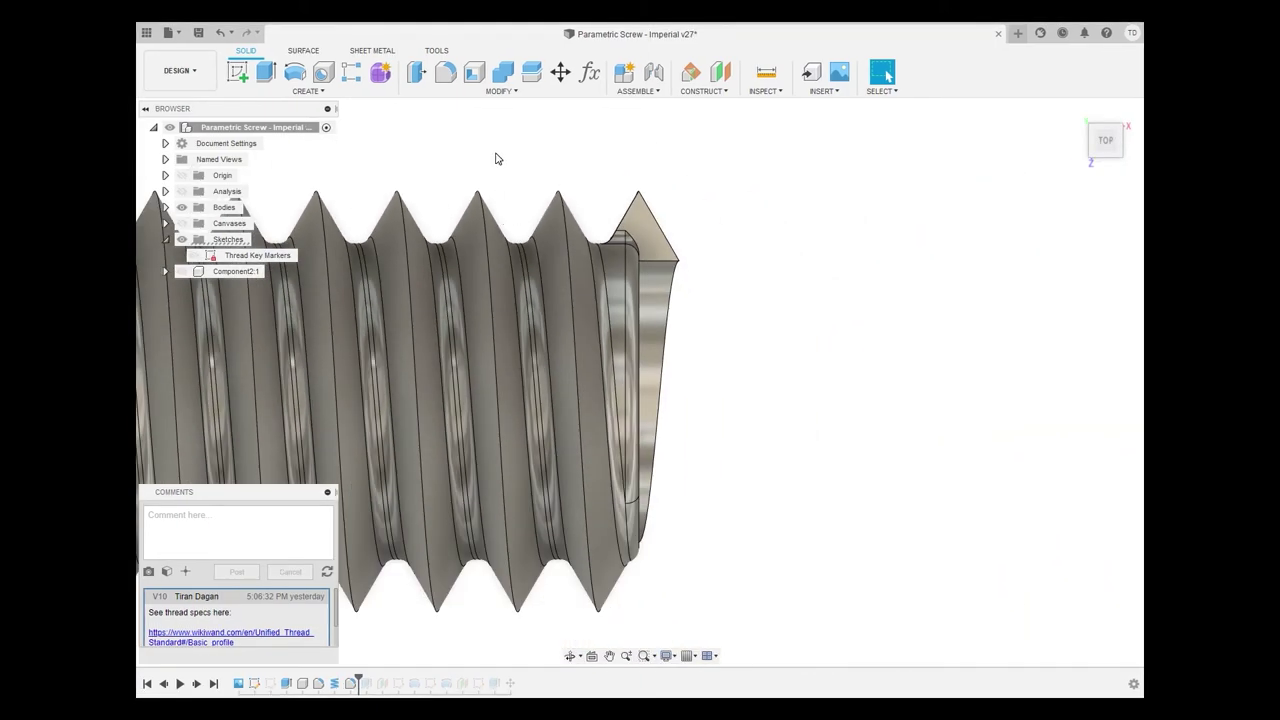
scroll(494, 157, down, 1)
middle_drag(494, 157, 938, 175)
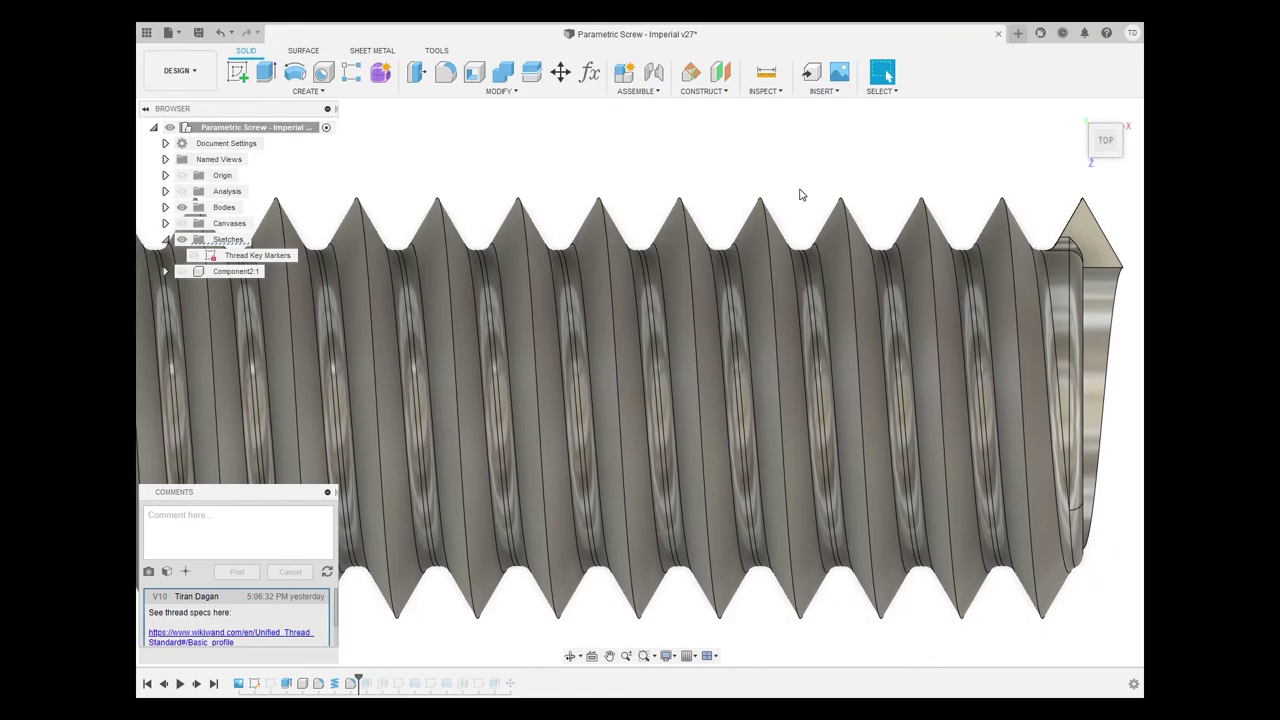
scroll(555, 246, up, 5)
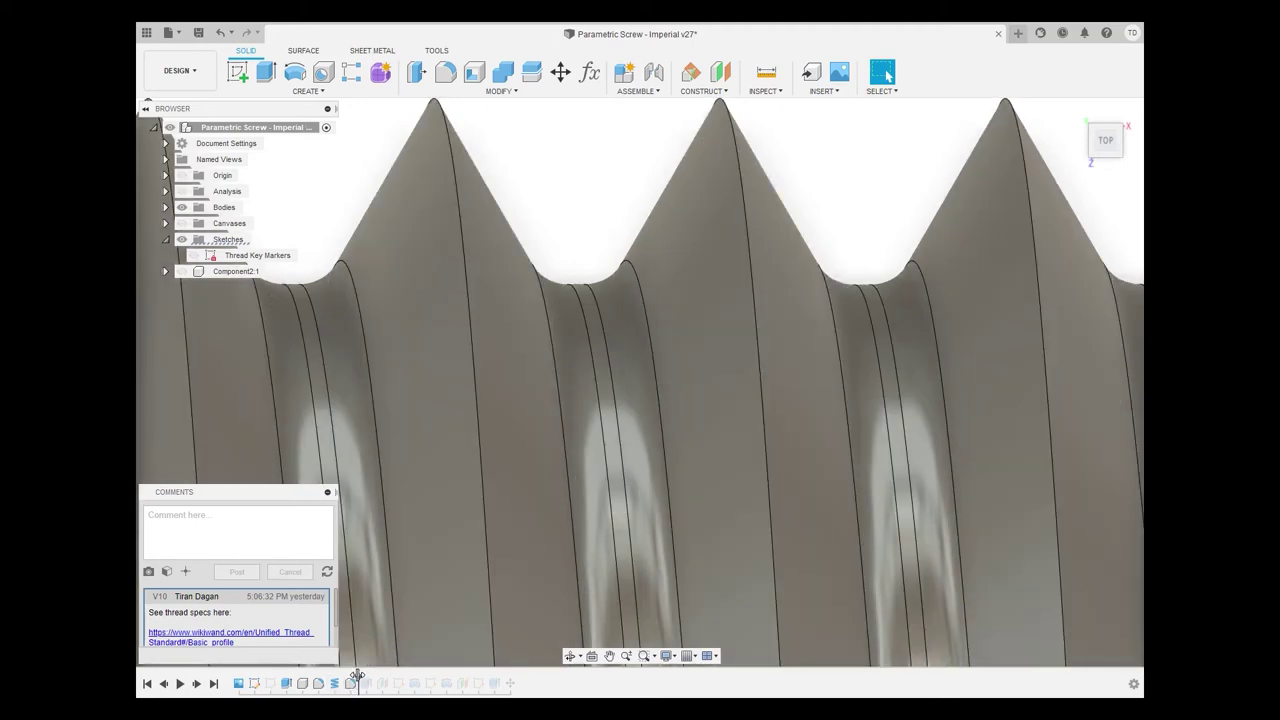
drag(357, 678, 341, 676)
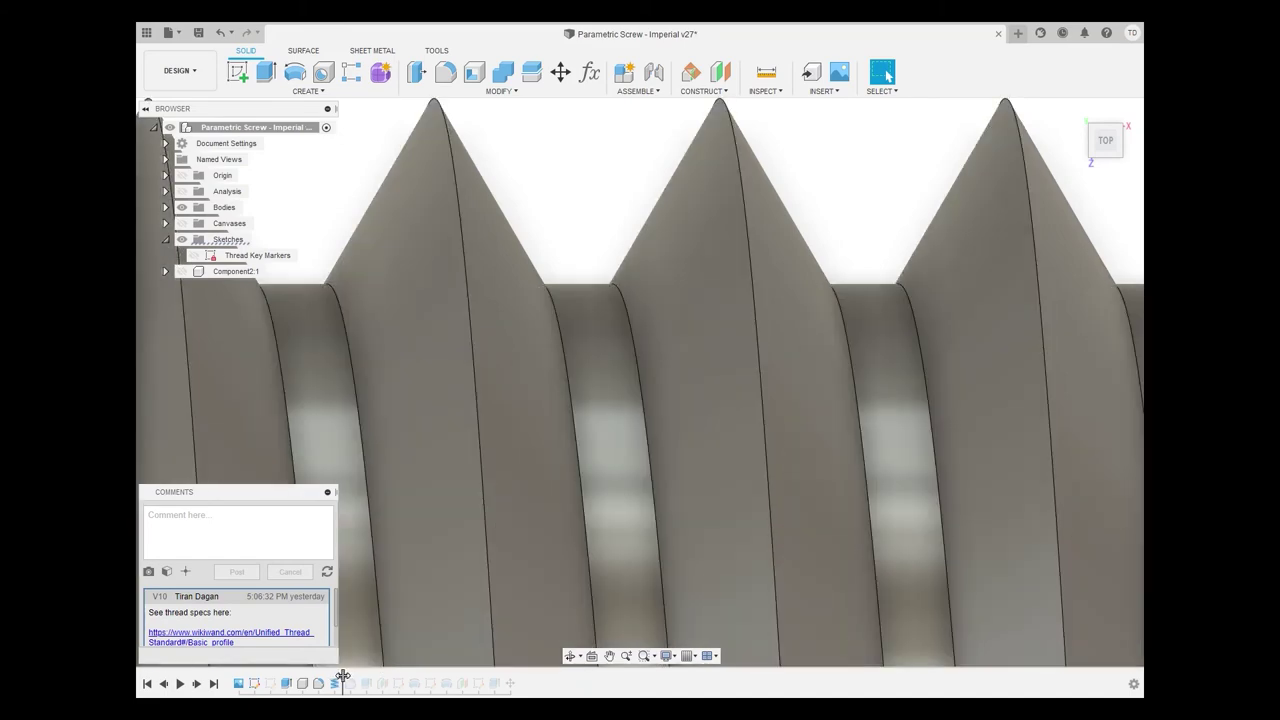
drag(342, 677, 358, 681)
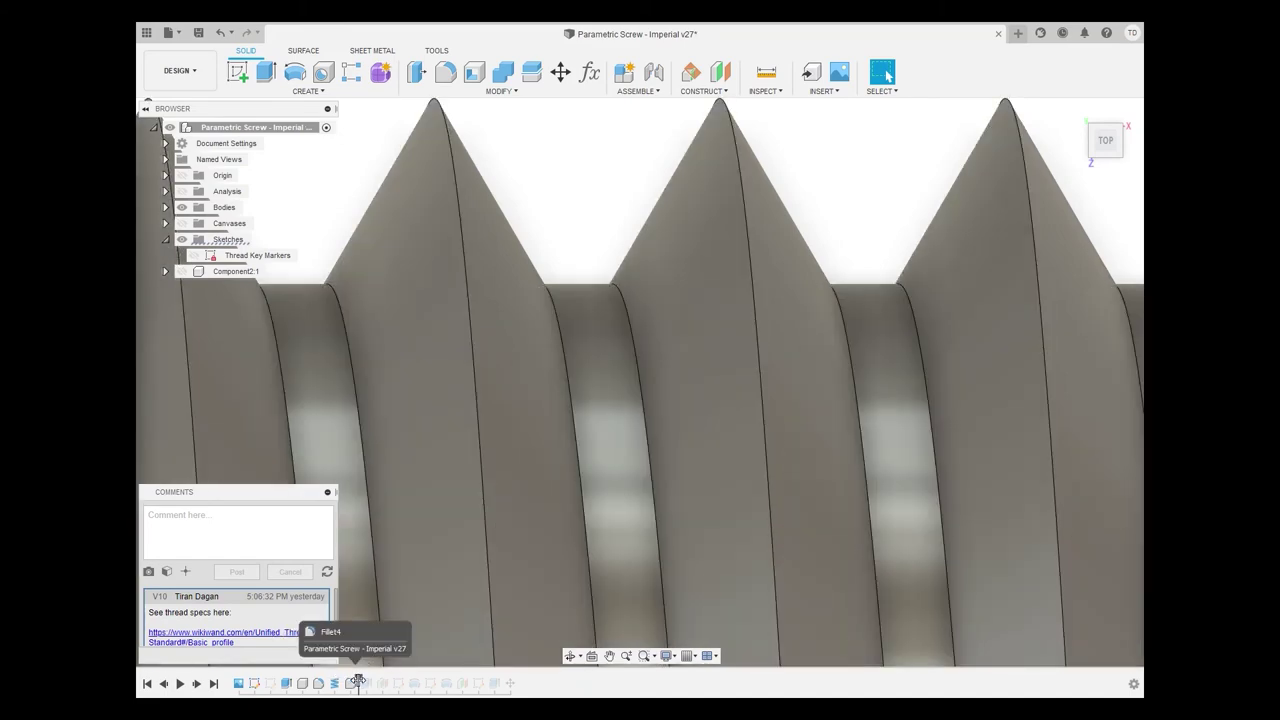
Open Fillet4 for editing, check its radius expression against the thread profile diagram in the browser, and return to Fusion 360
right_click(355, 683)
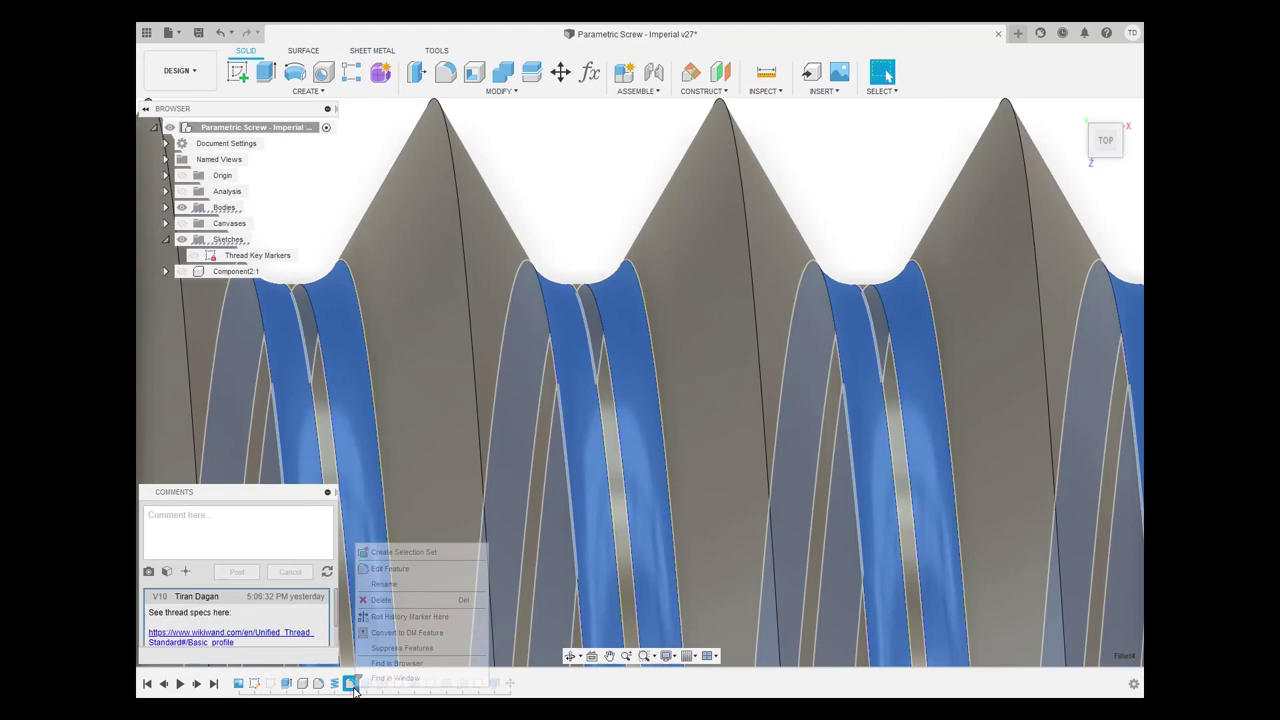
click(406, 567)
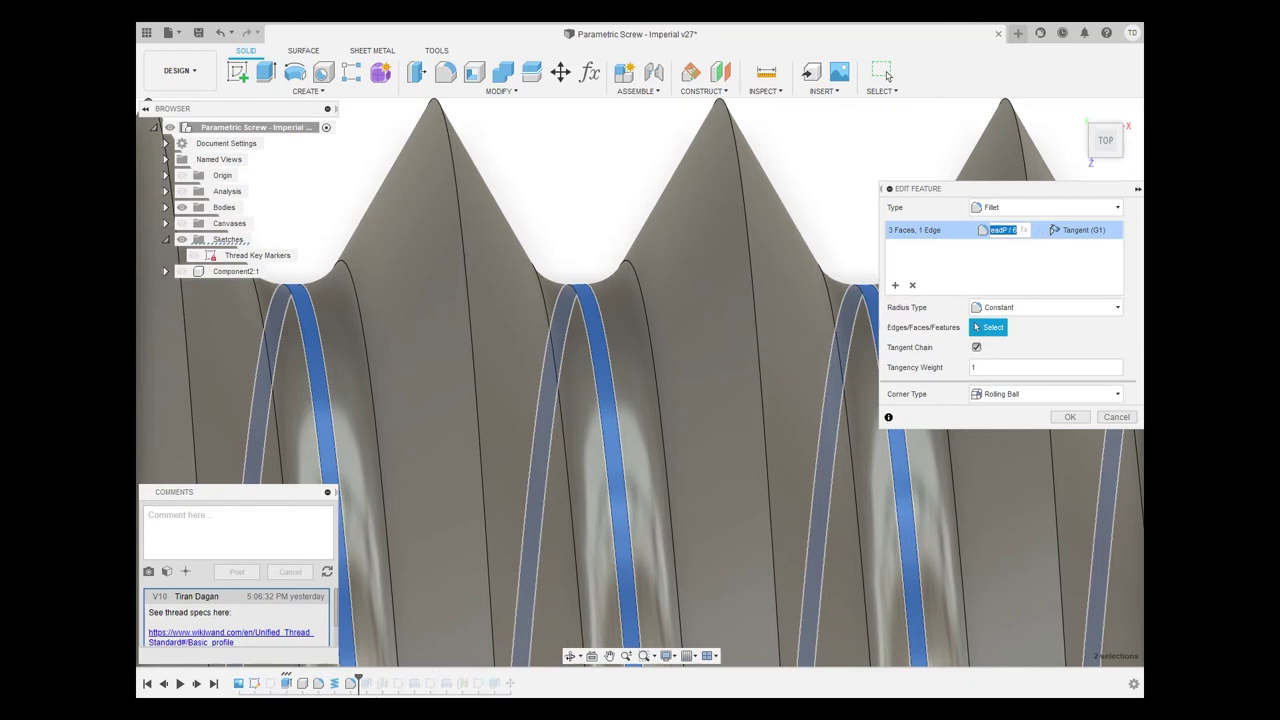
click(415, 650)
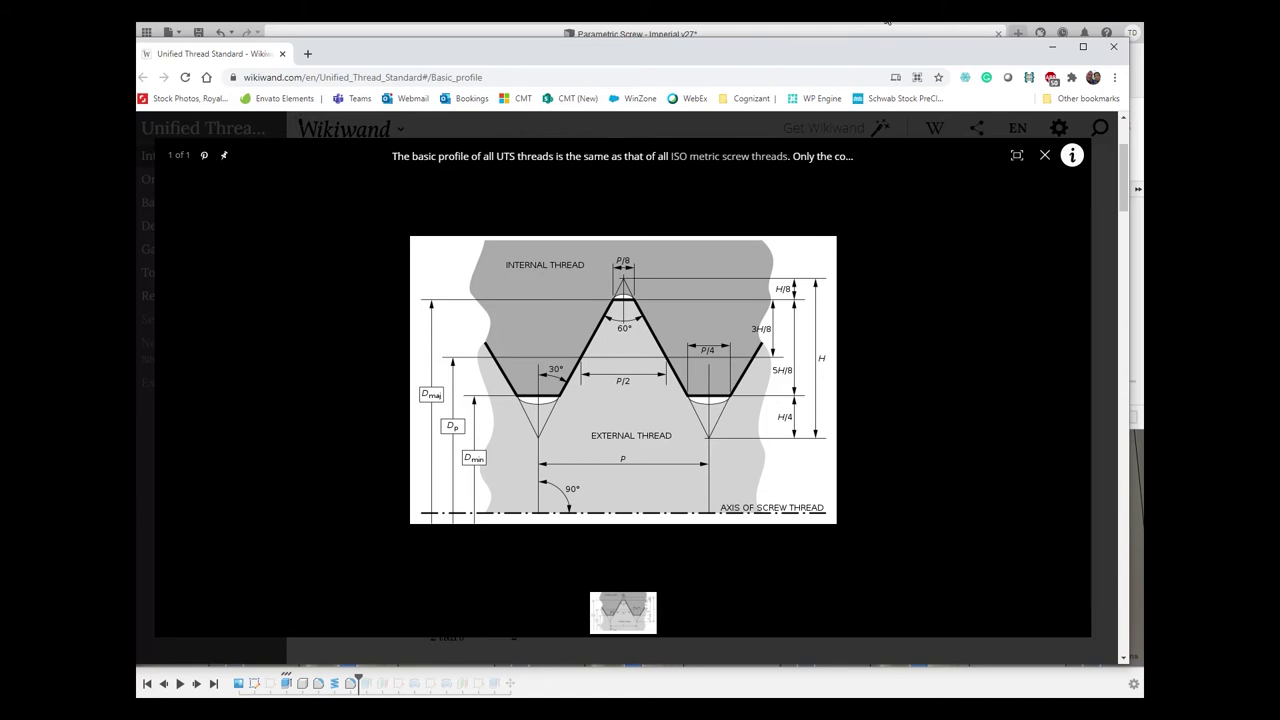
click(946, 24)
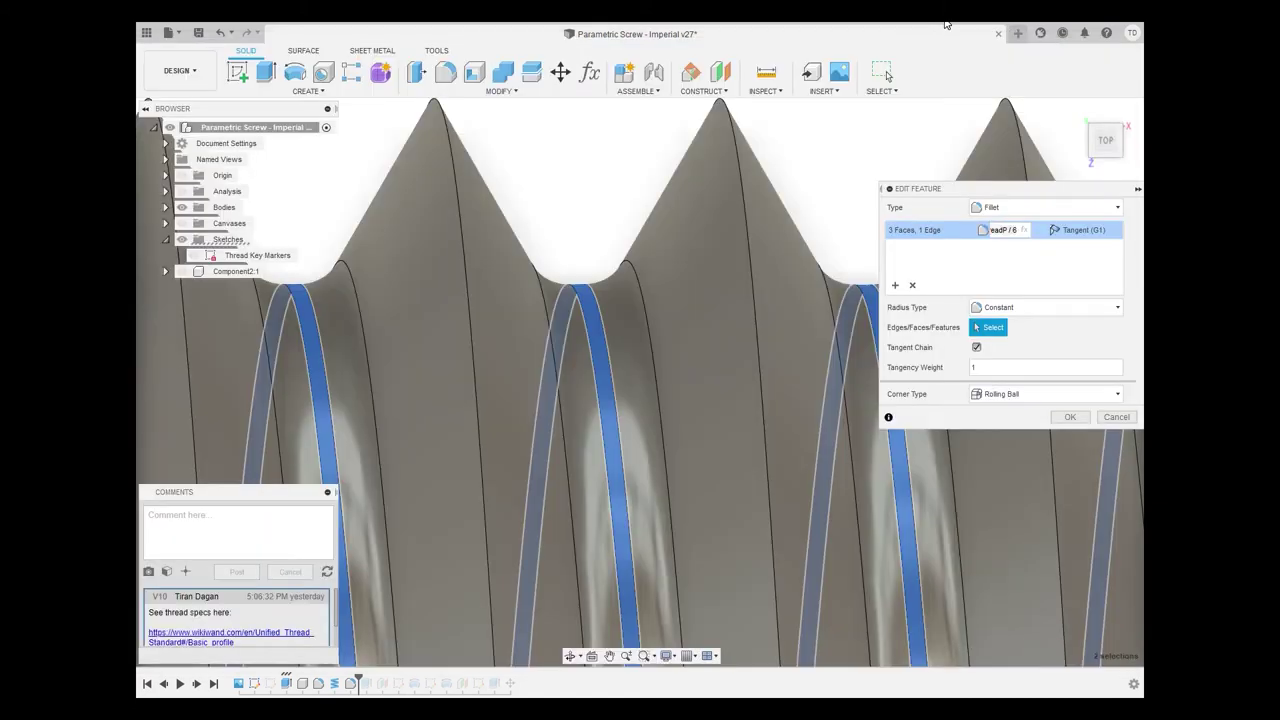
Replace the fillet's selection with the thread root face and set its radius to ThreadP/6
click(912, 289)
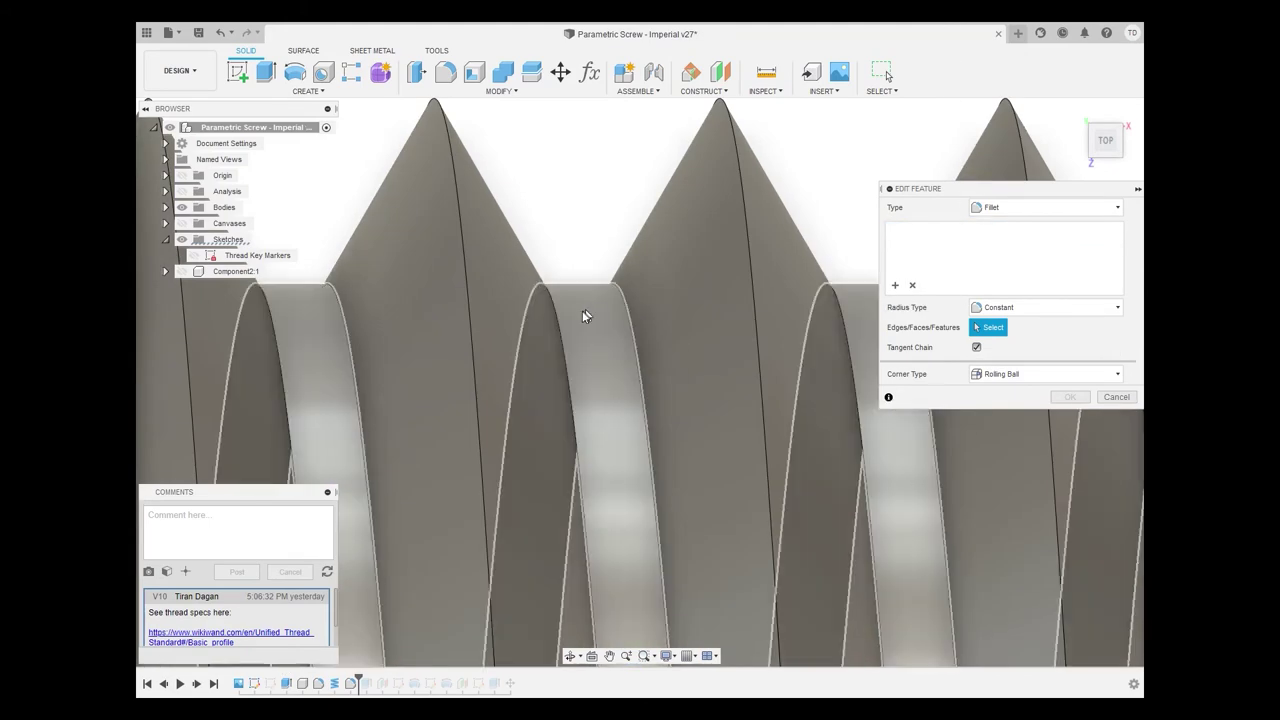
click(584, 317)
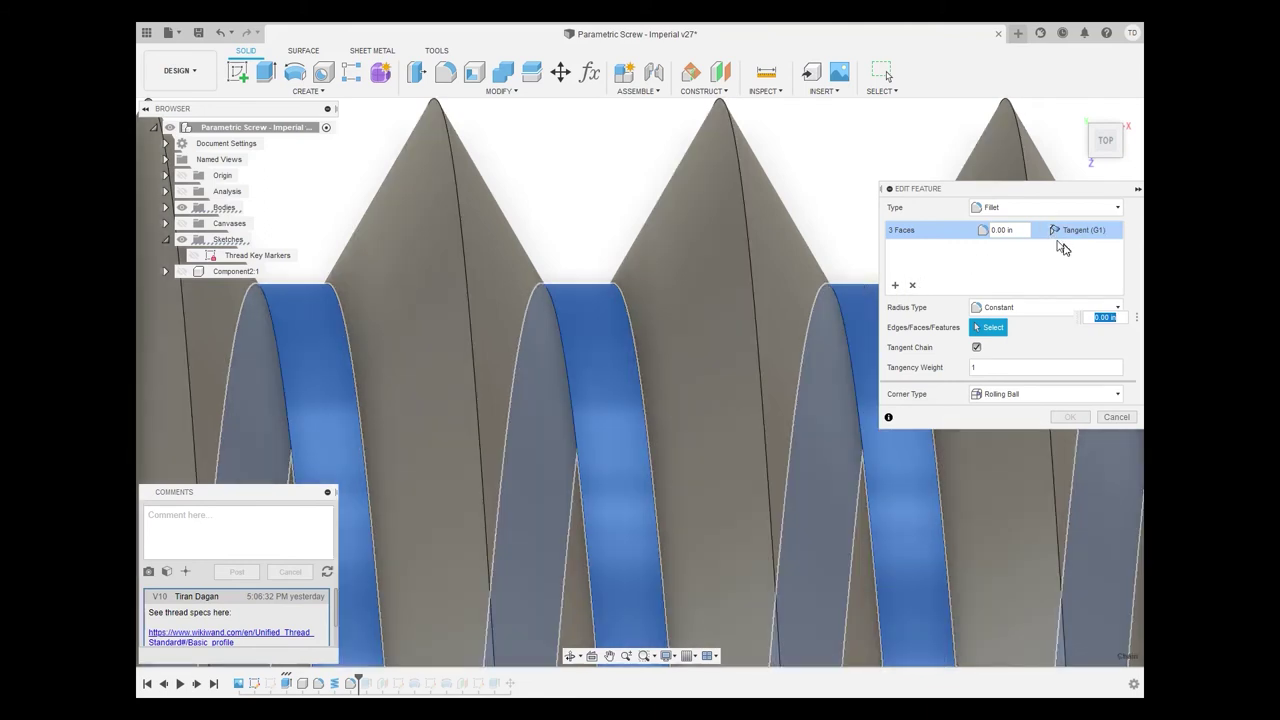
click(1022, 230)
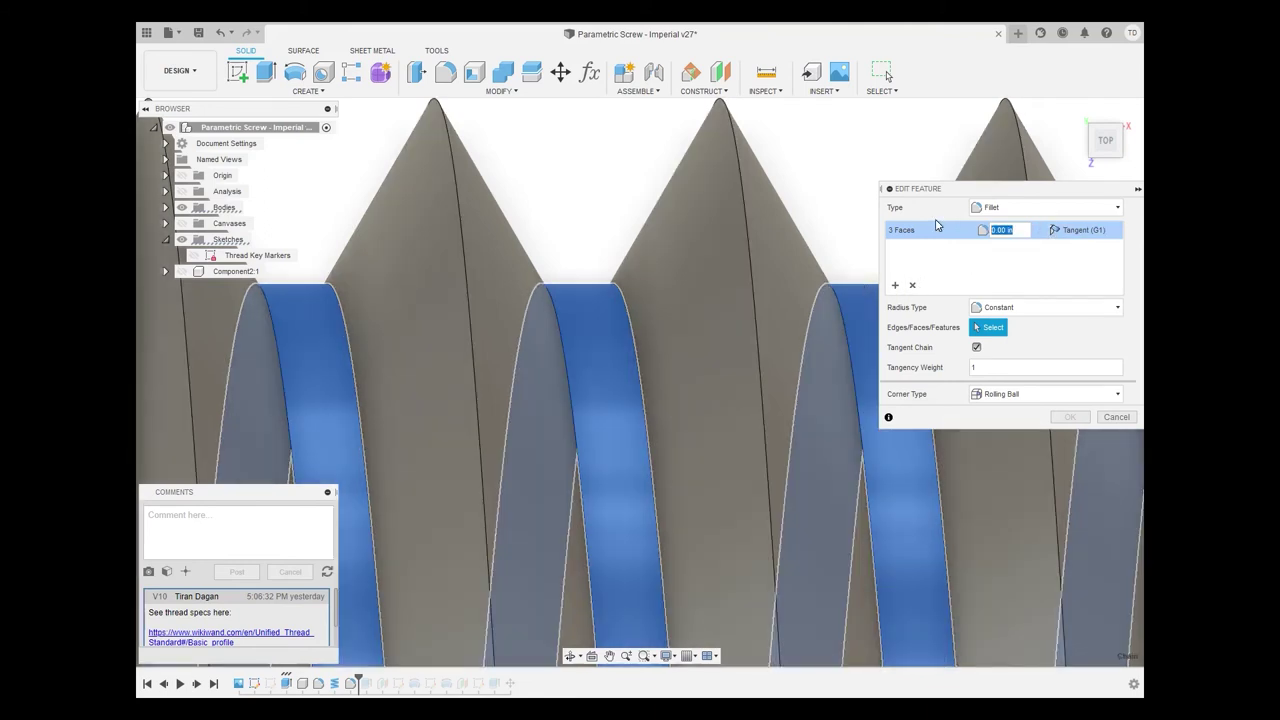
text(threa)
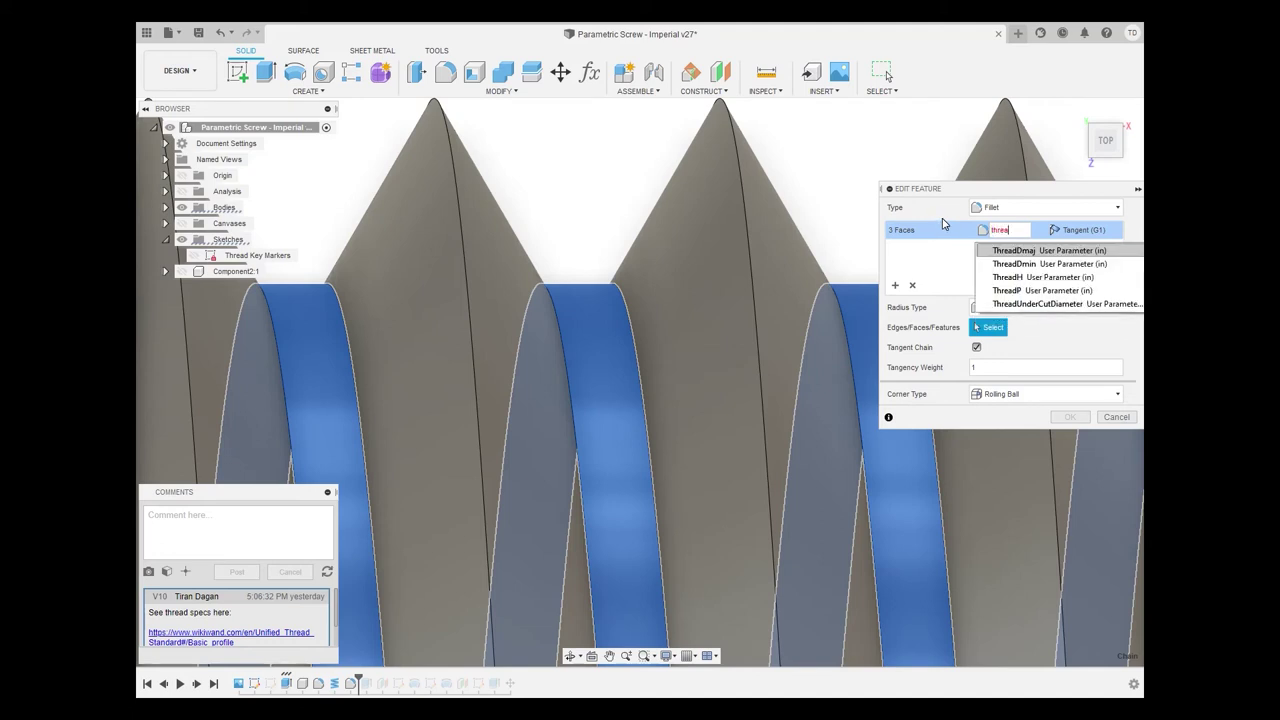
text(dP)
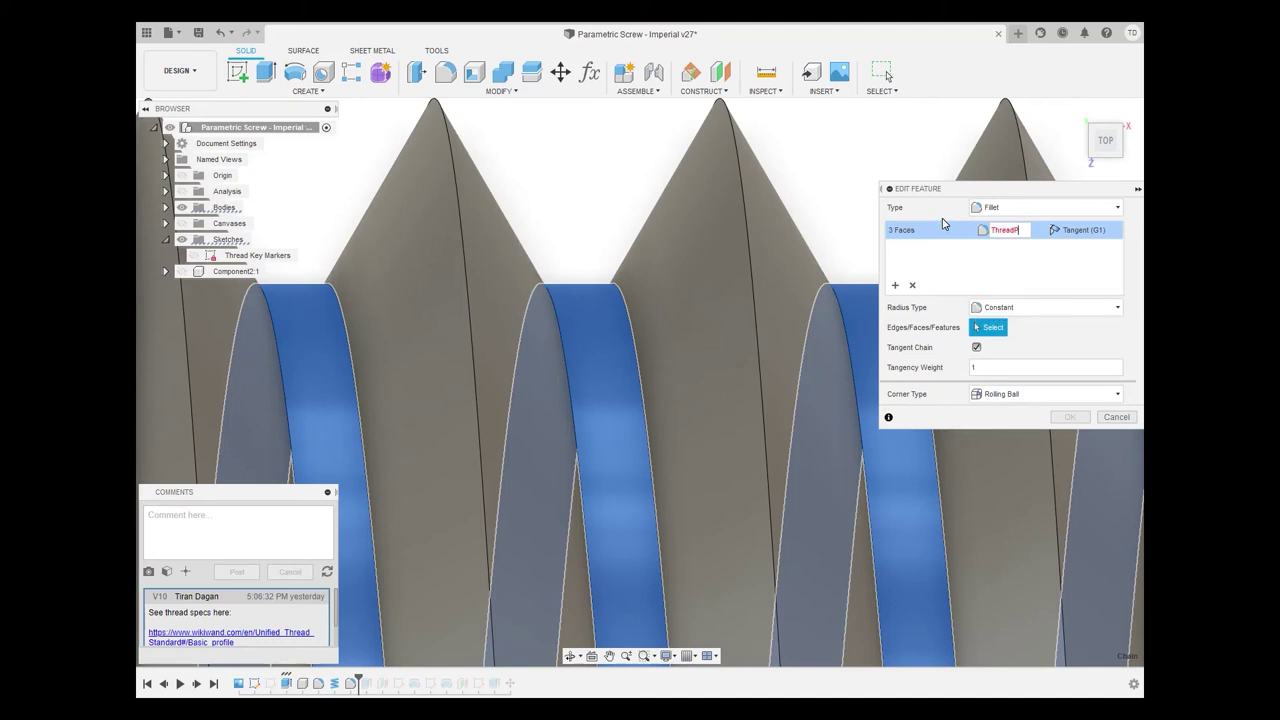
text(it)
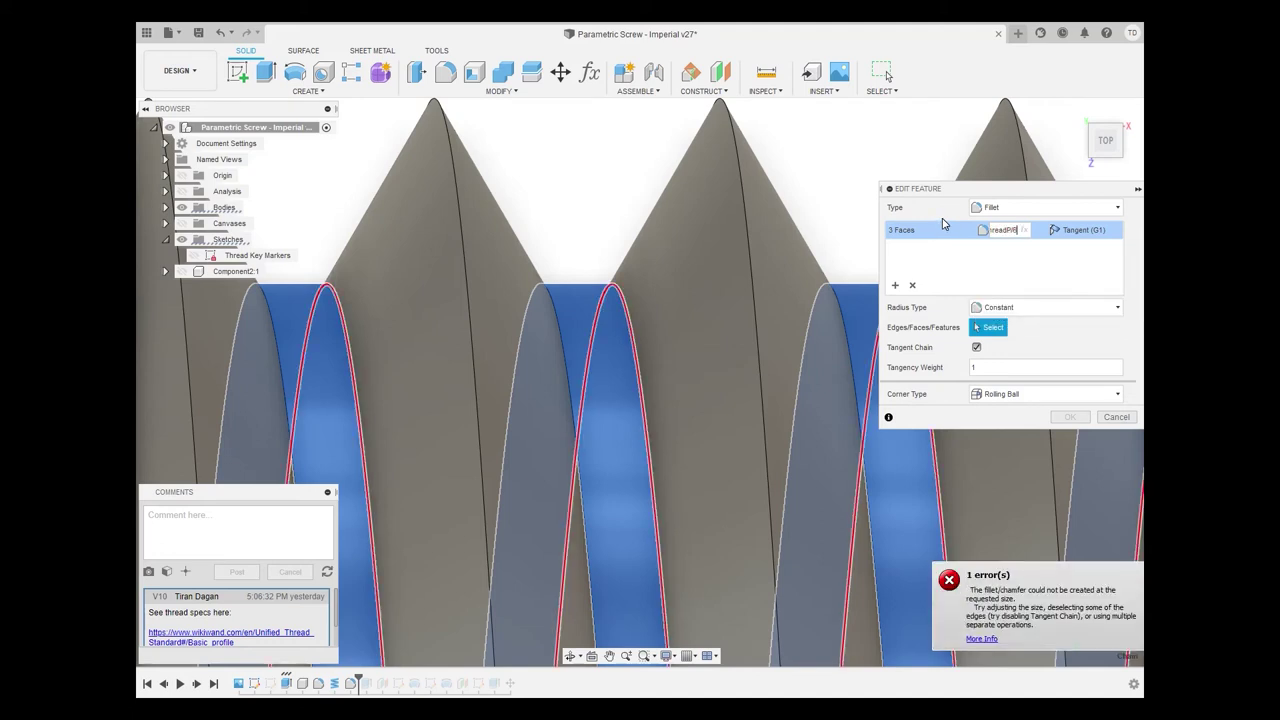
key(Return)
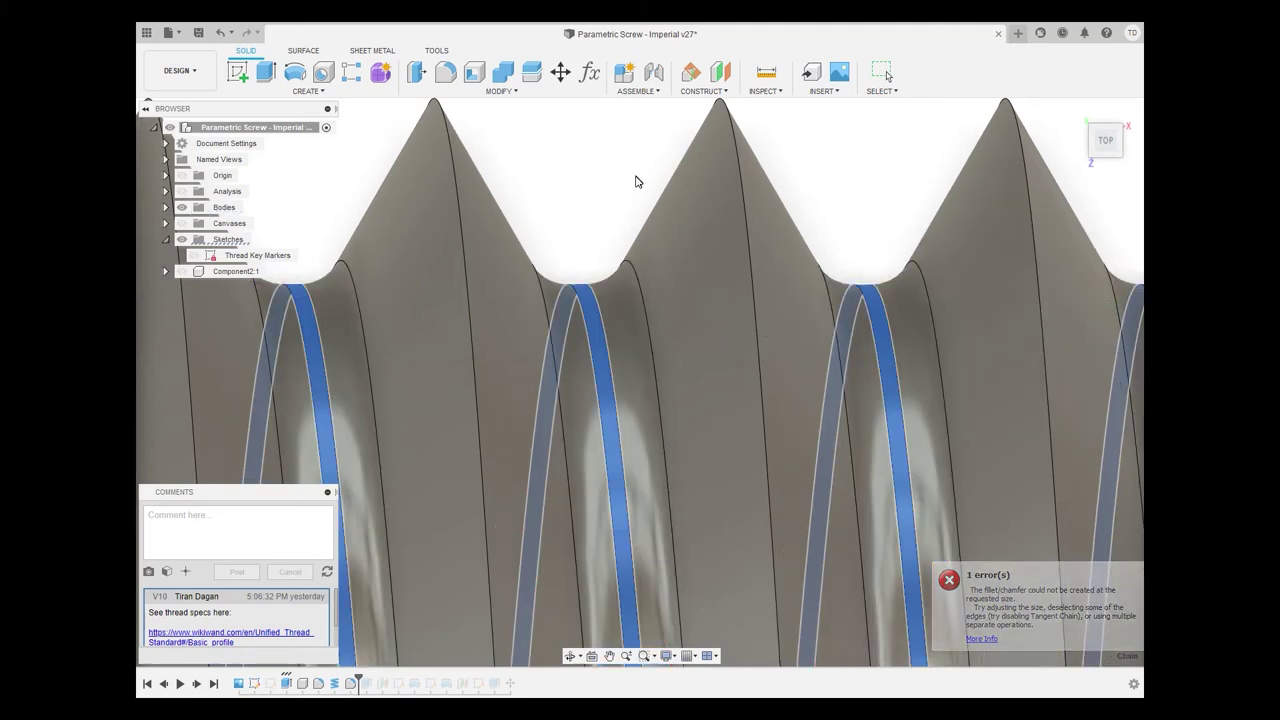
key(Escape)
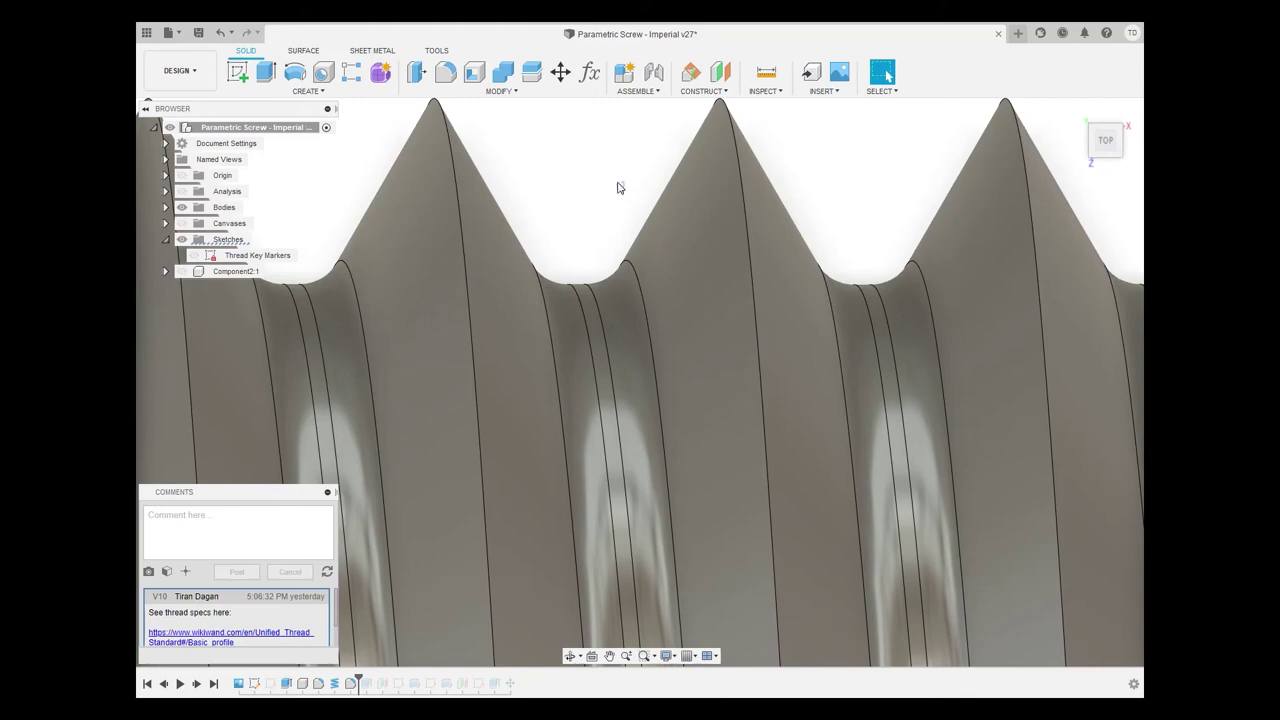
Roll the history forward past the extruded cut that flattens the thread crests and open that feature for editing
drag(612, 220, 923, 163)
drag(355, 679, 373, 685)
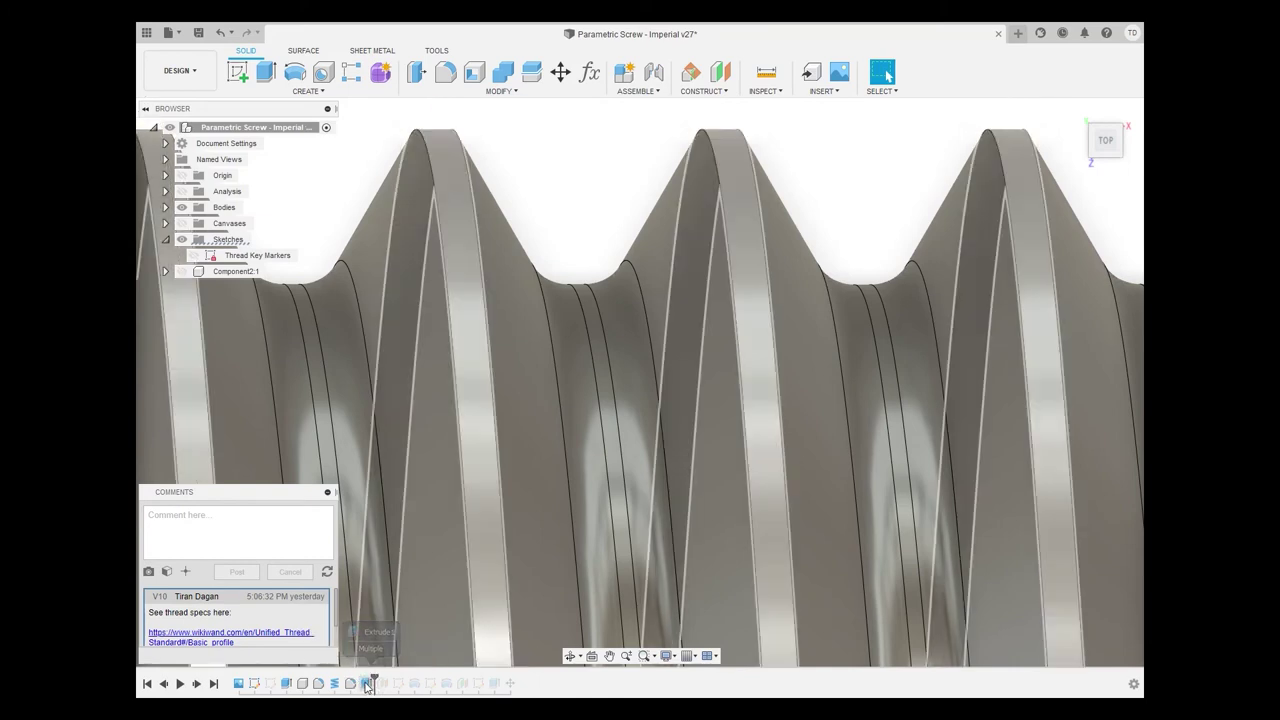
right_click(368, 684)
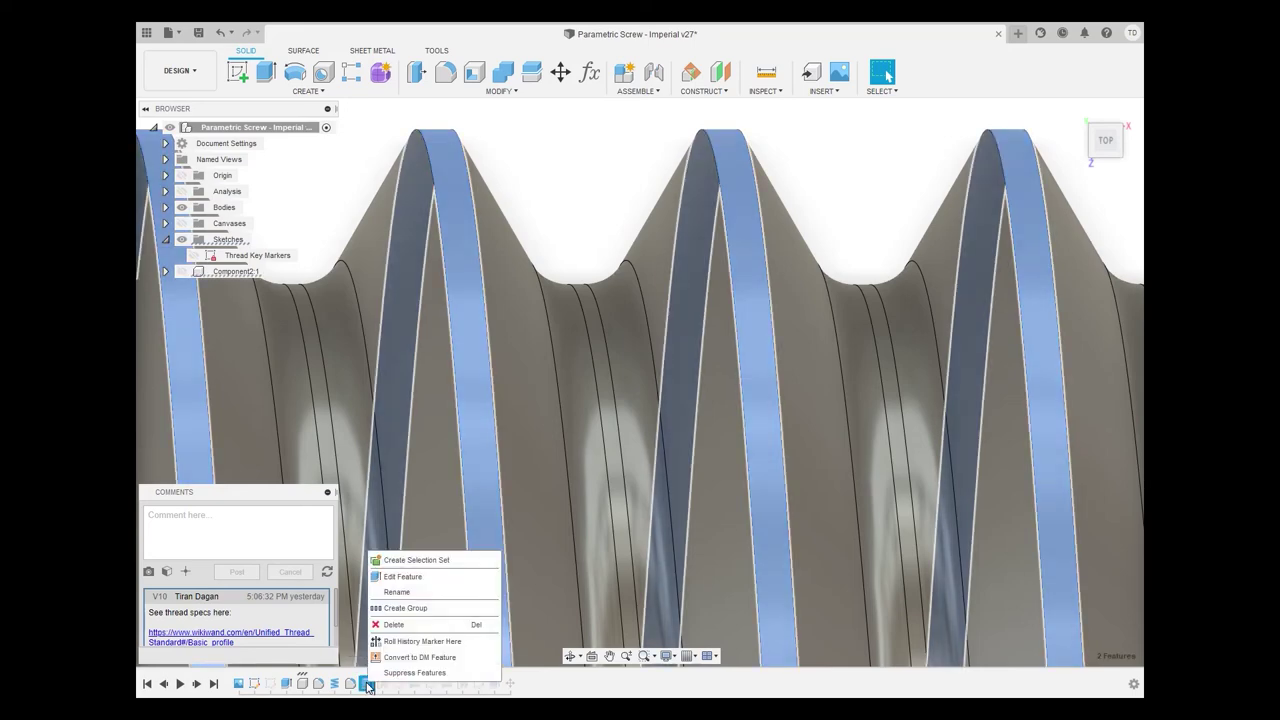
click(405, 580)
Examine the crest cut along the thread and its ring-shaped profile at the right end of the screw
scroll(911, 359, down, 5)
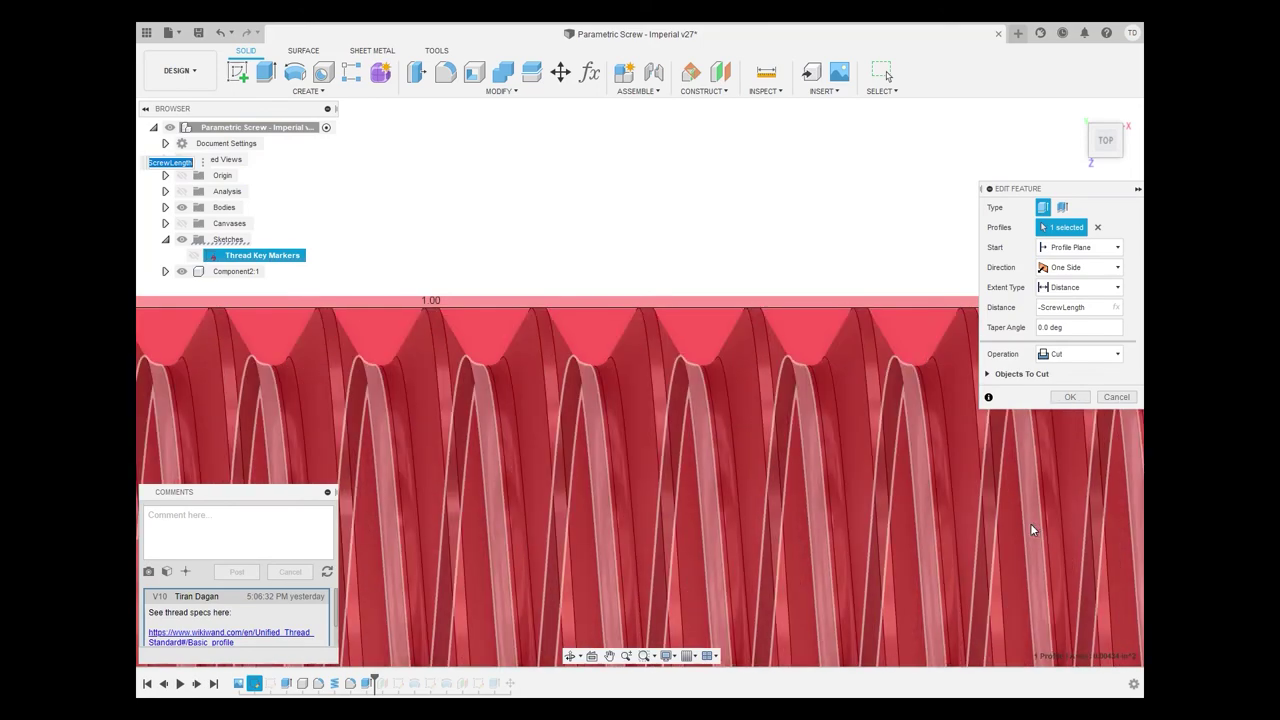
shift+middle_drag(1030, 523, 977, 477)
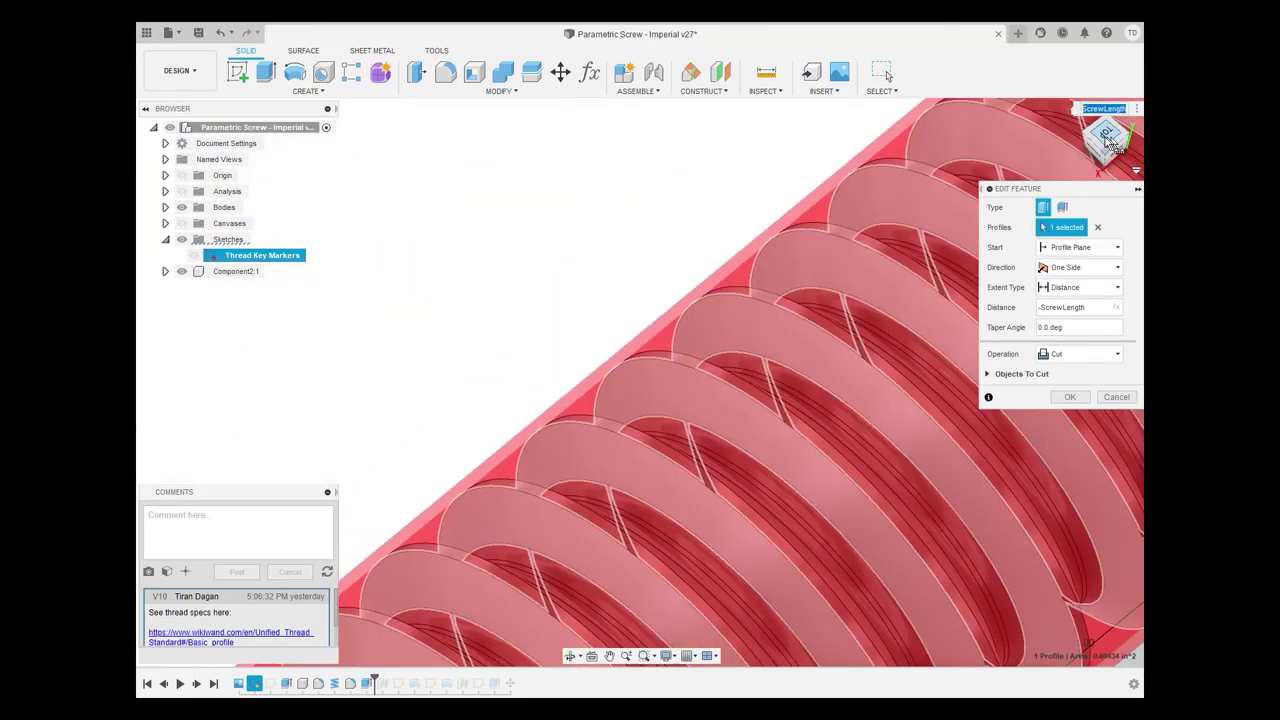
click(1107, 140)
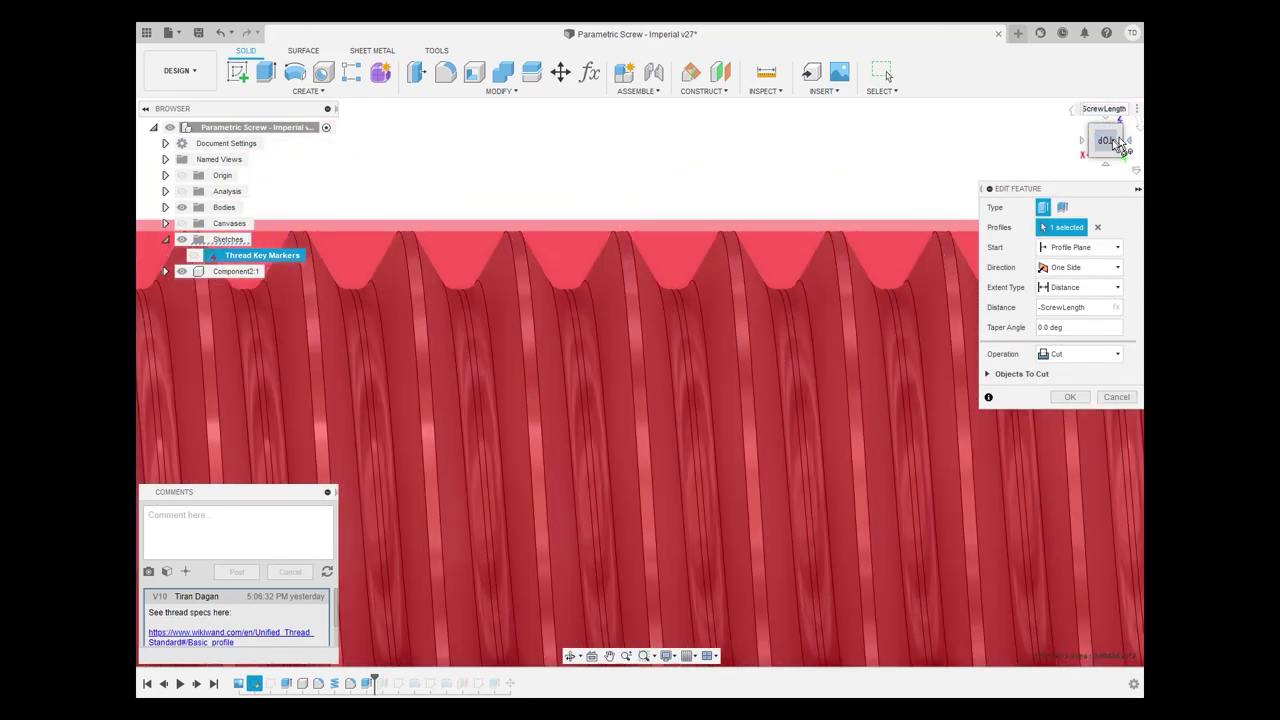
click(1139, 128)
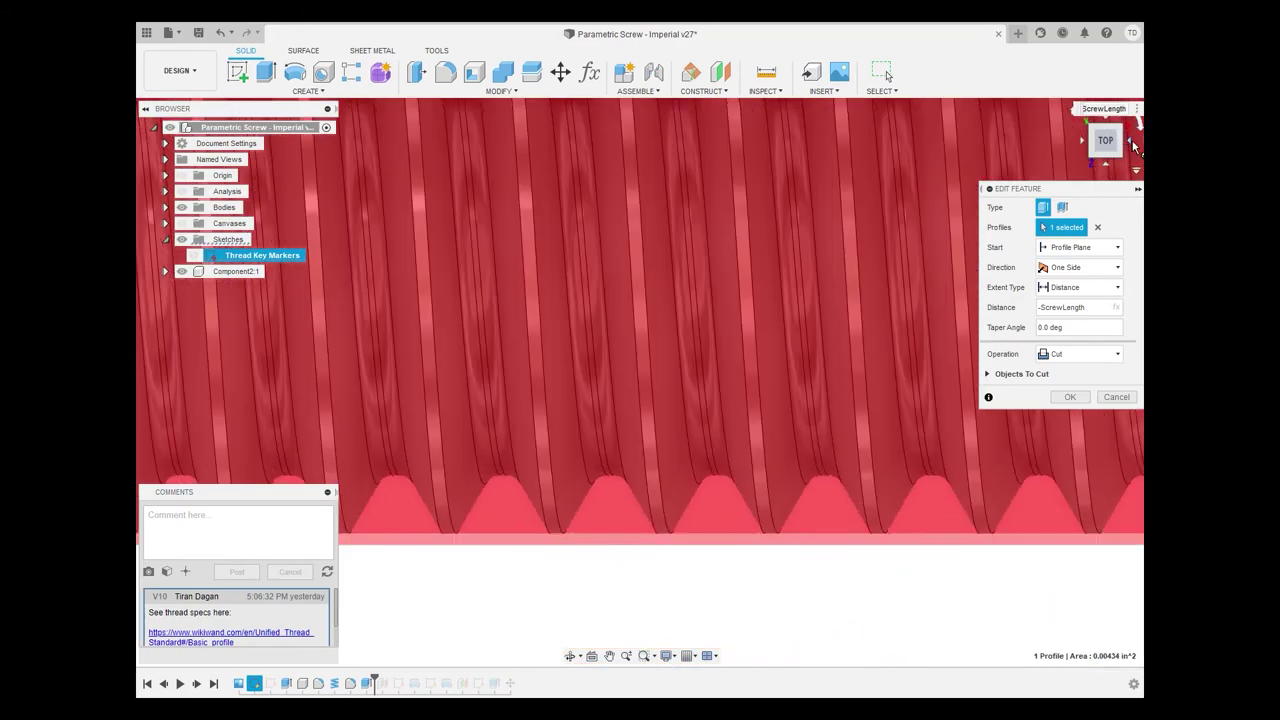
click(1133, 146)
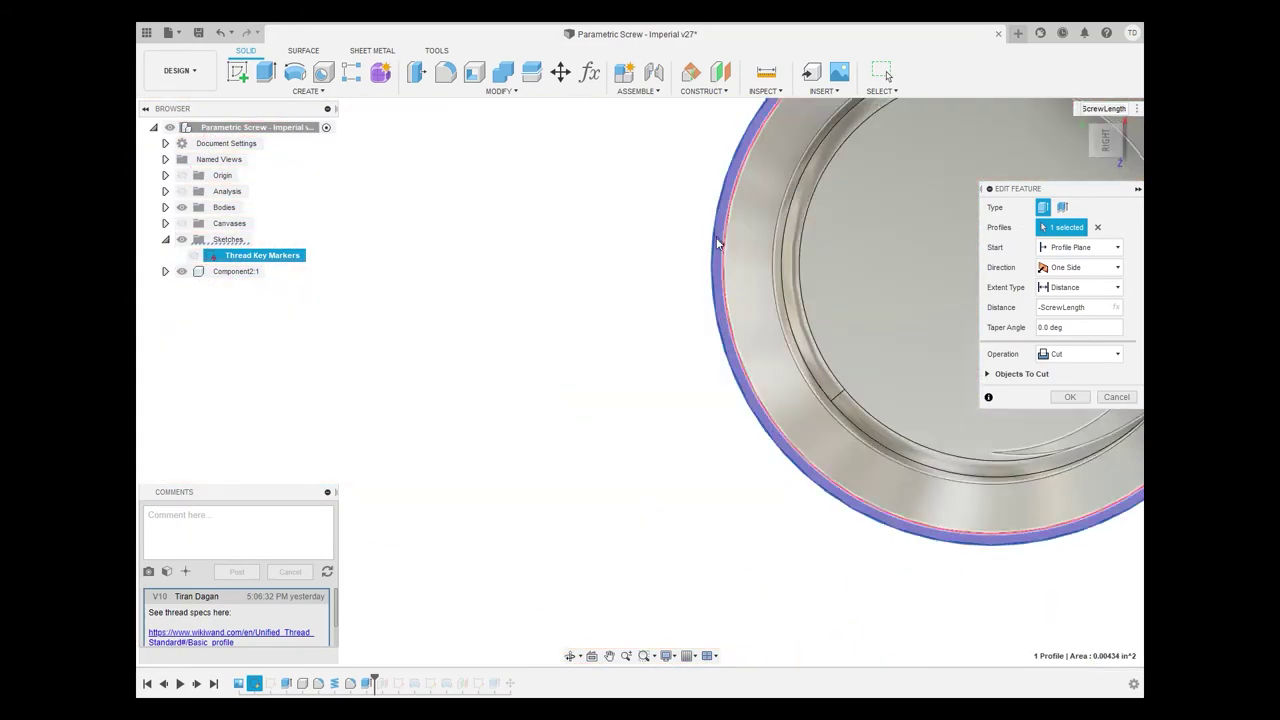
middle_drag(870, 208, 592, 455)
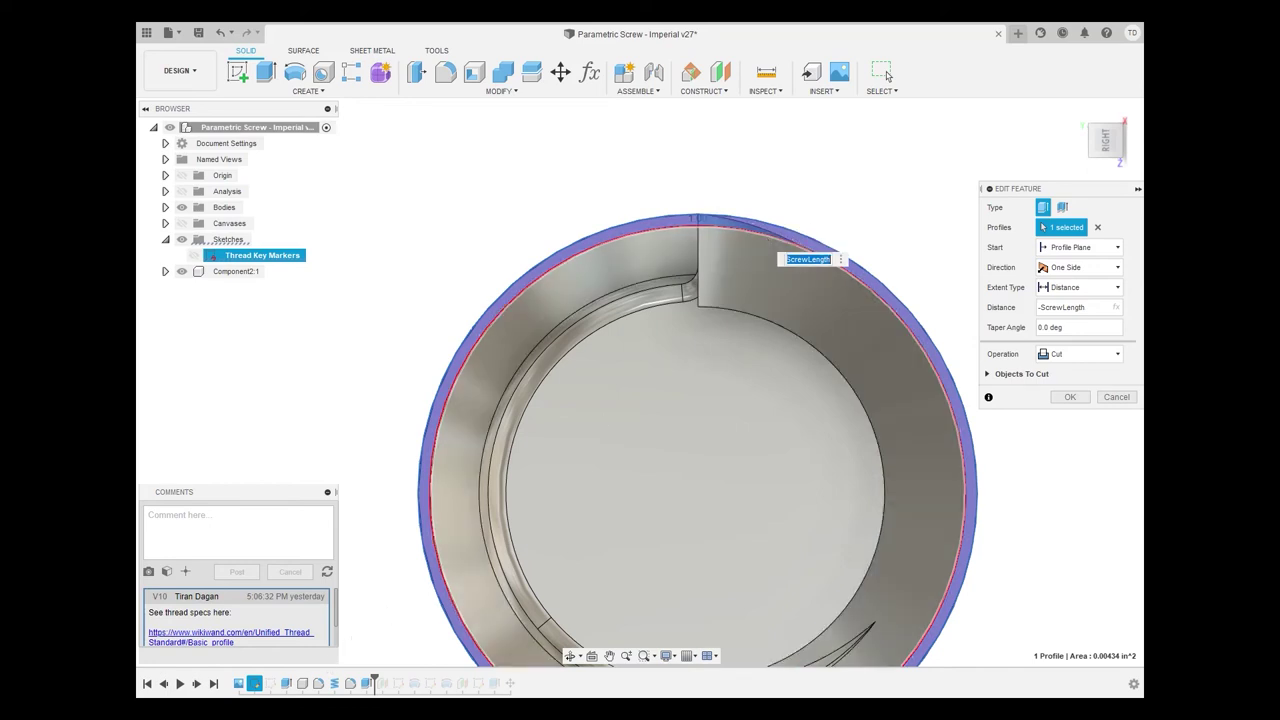
Compare the crest cut with the thread profile diagram in the browser, then return to Fusion 360, inspect the cut volume and close the edit
click(410, 655)
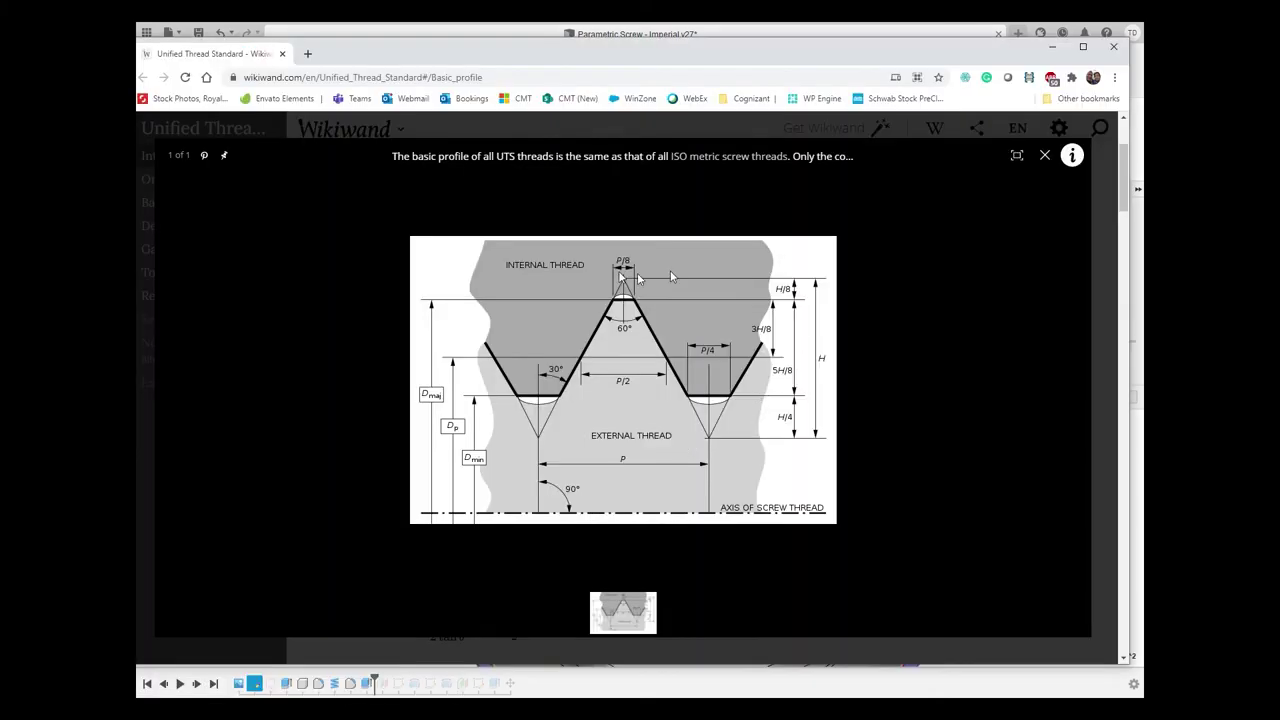
click(786, 24)
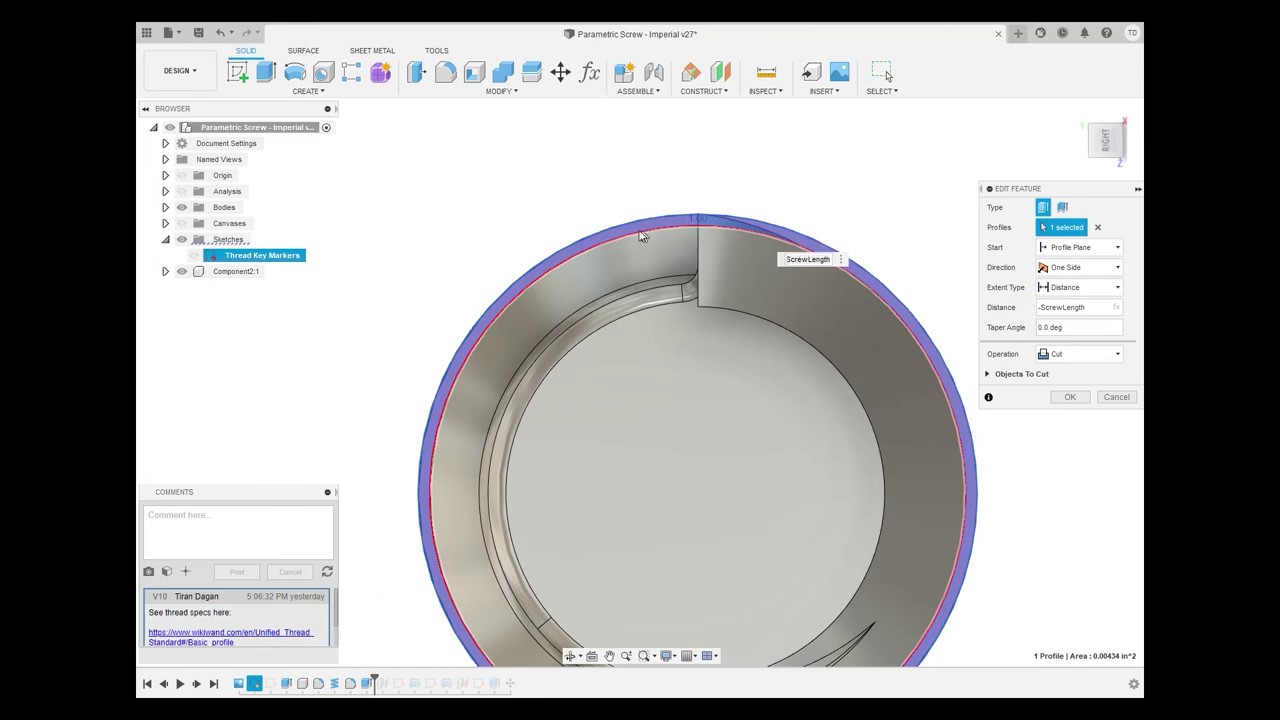
shift+middle_drag(700, 523, 751, 520)
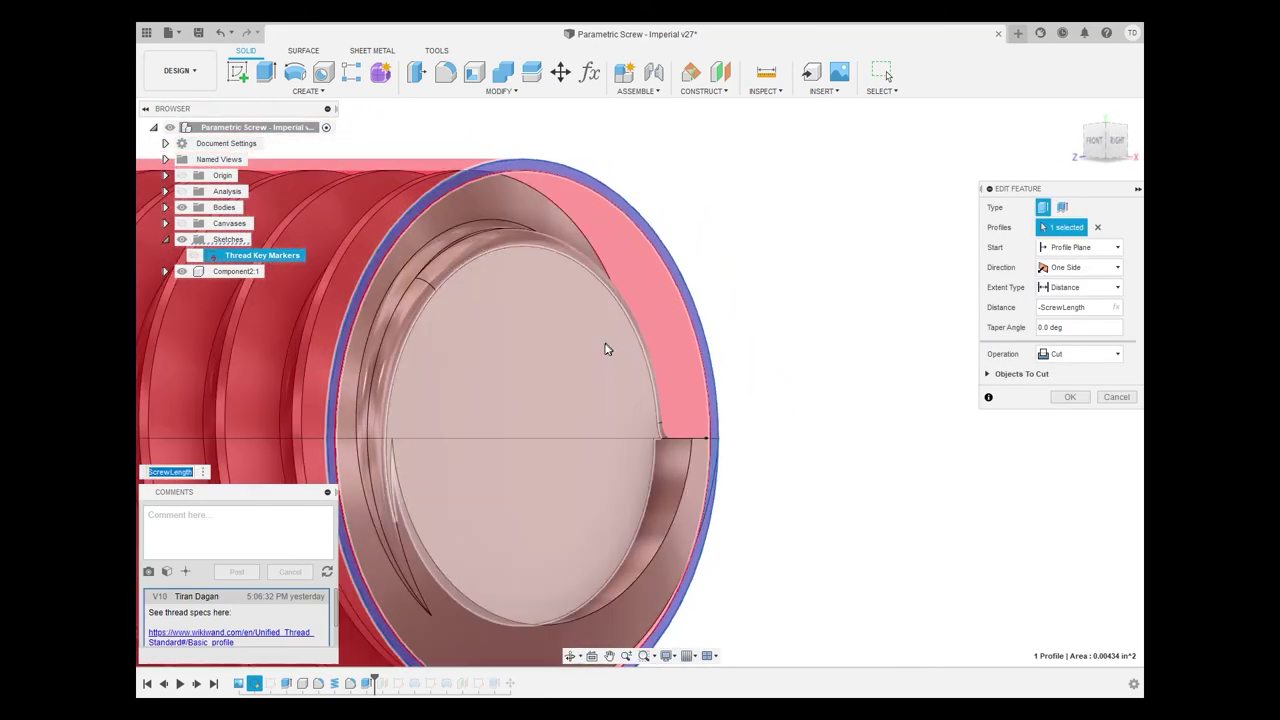
middle_drag(606, 351, 932, 344)
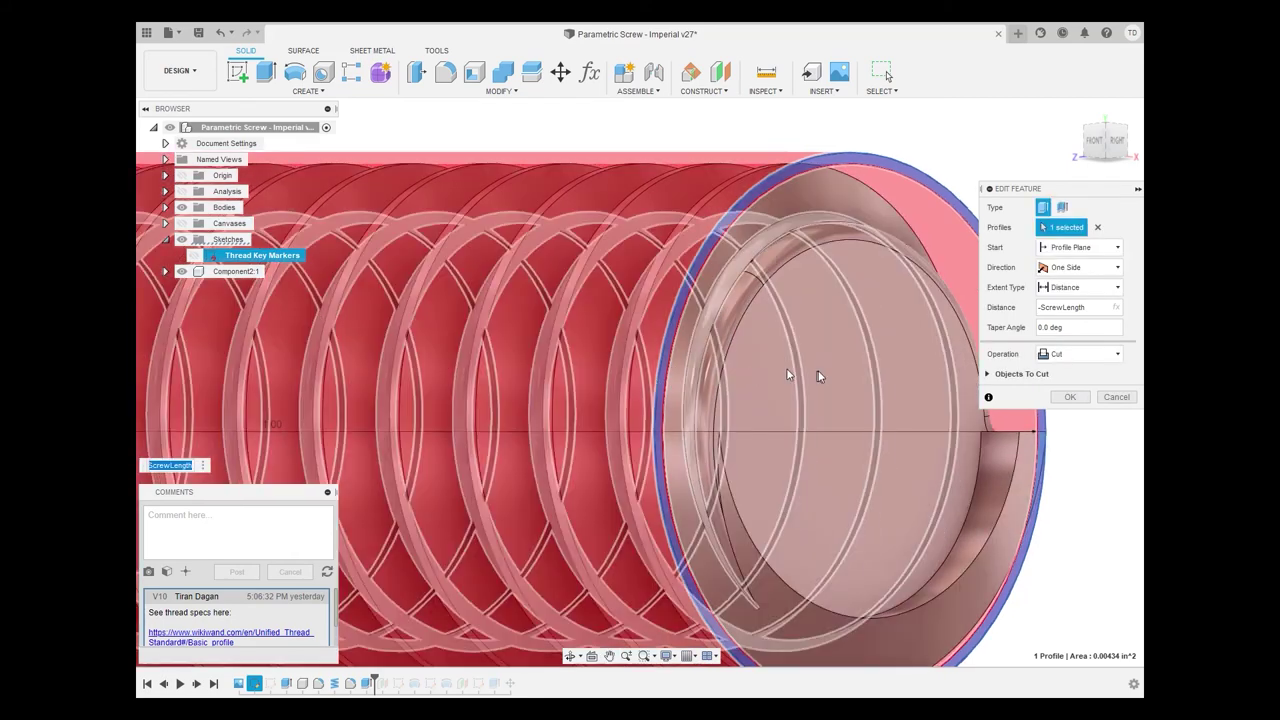
key(Return)
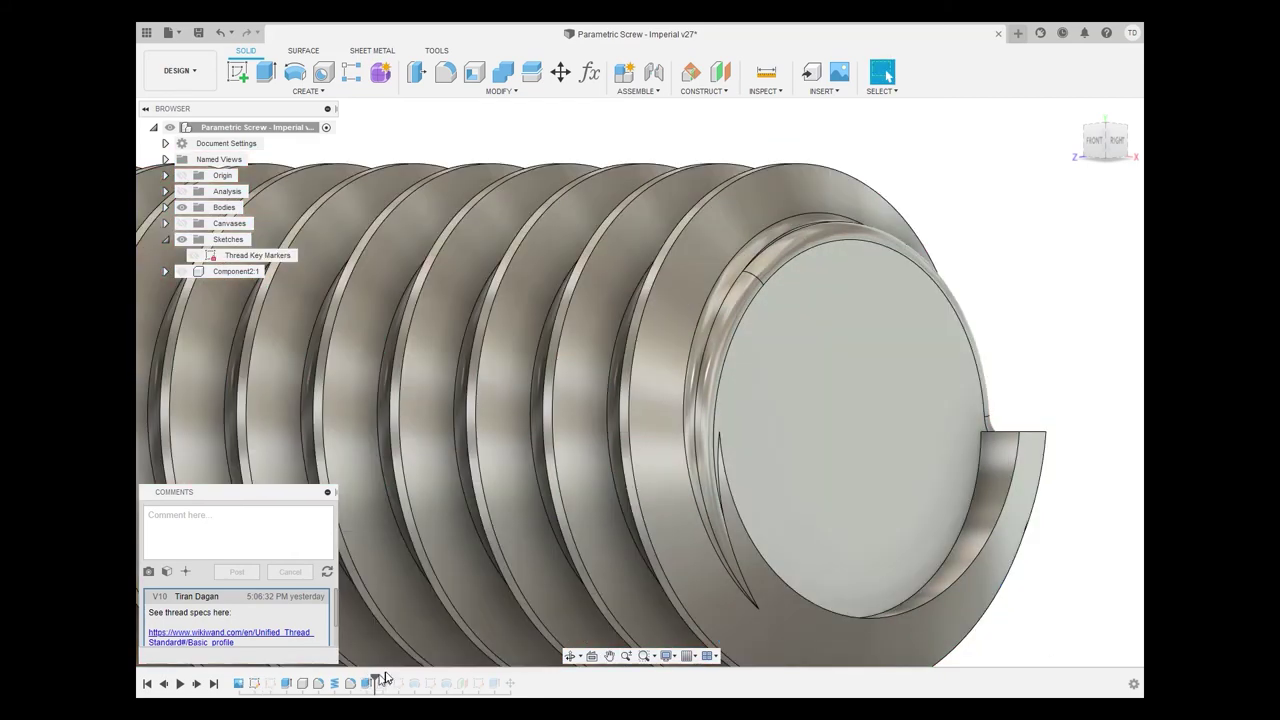
Roll the history forward past Plane1 and the 2-Thread Tolerance sketch, and open that sketch for editing in the front view
shift+middle_drag(450, 630, 505, 603)
scroll(505, 603, down, 2)
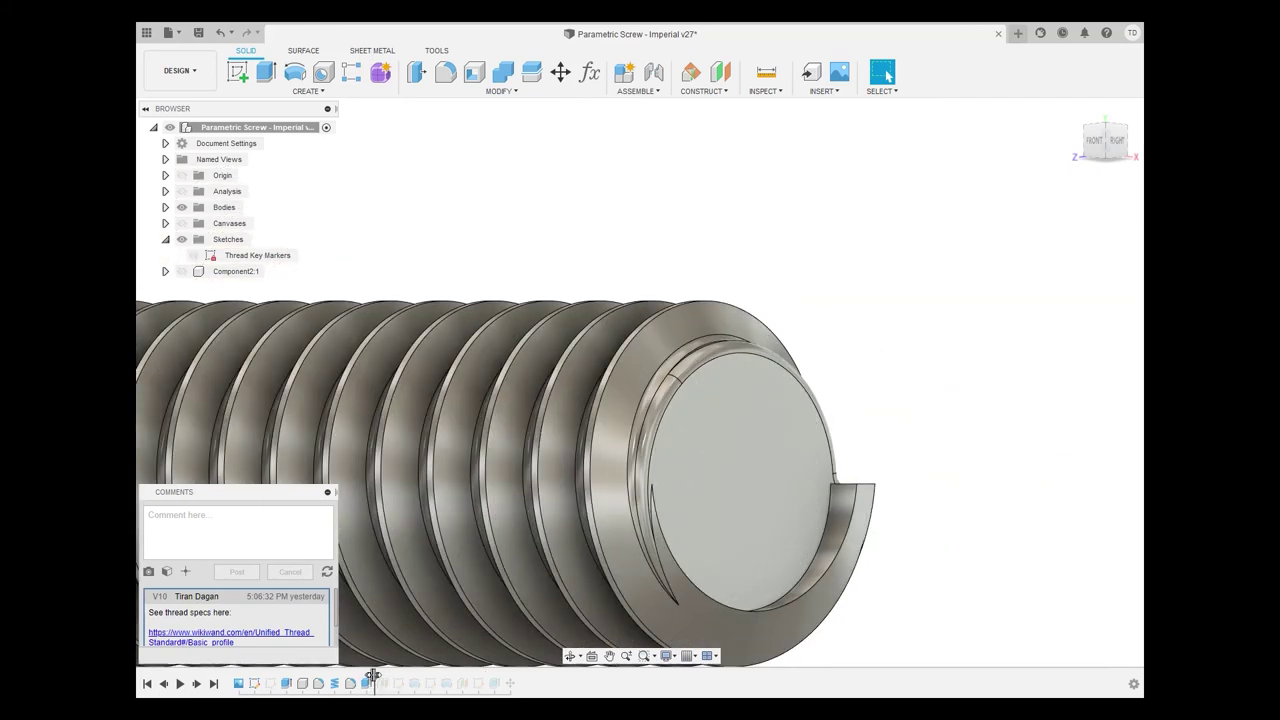
drag(376, 677, 406, 680)
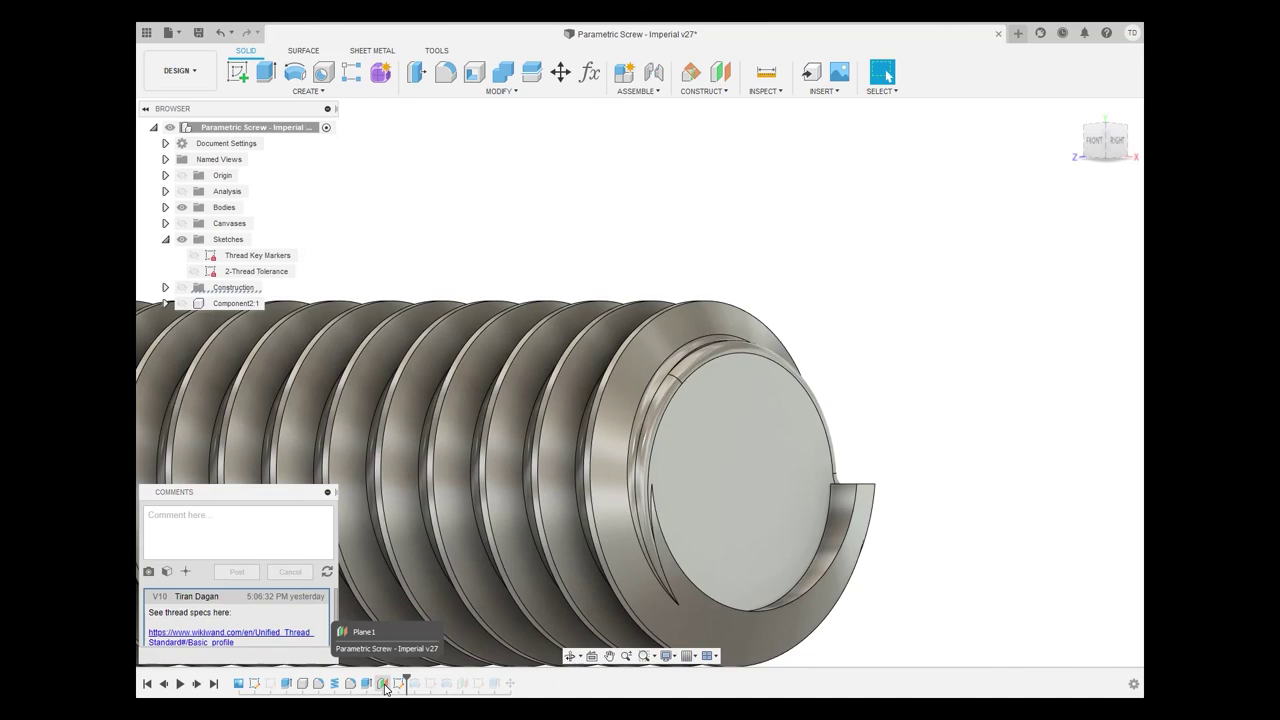
scroll(620, 500, down, 2)
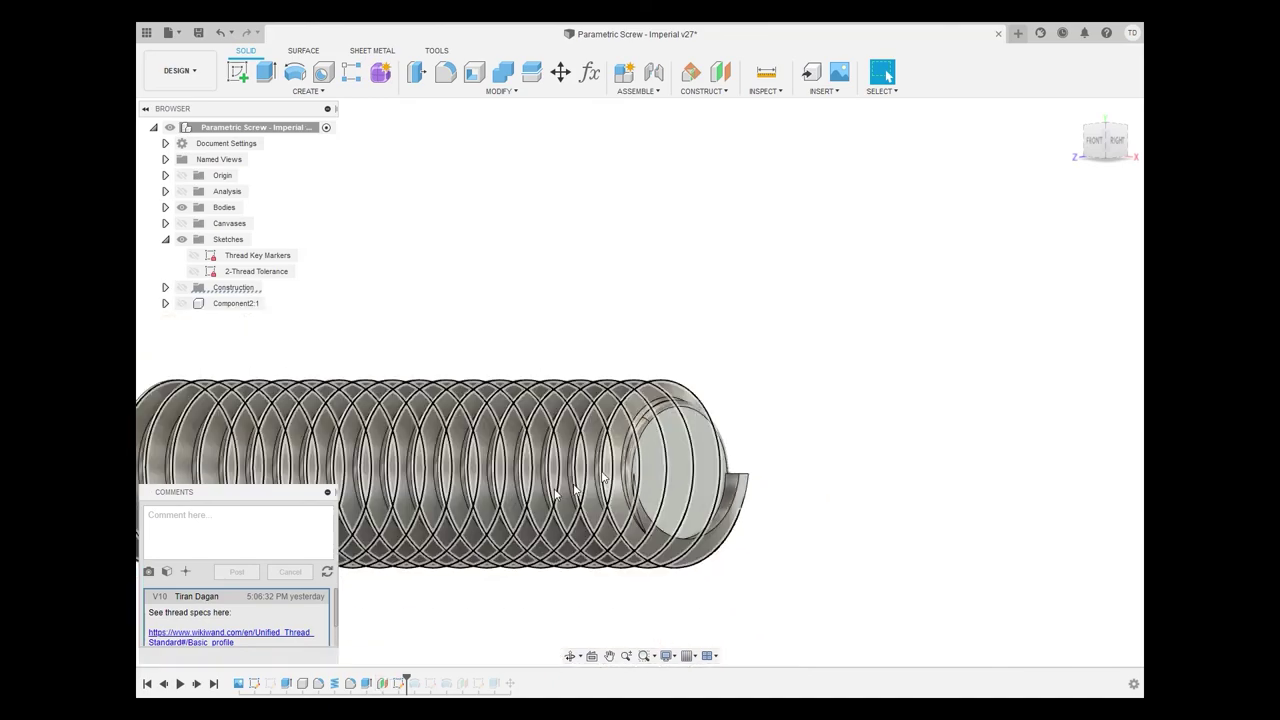
click(1094, 142)
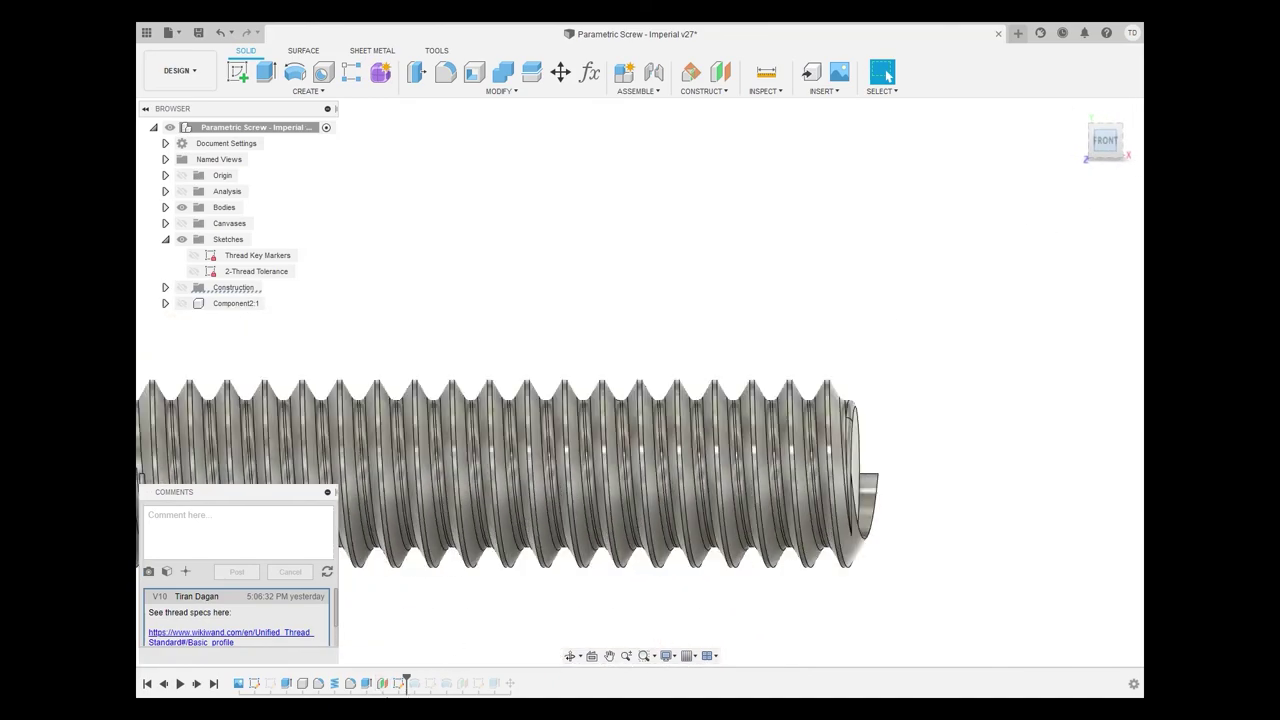
double_click(407, 676)
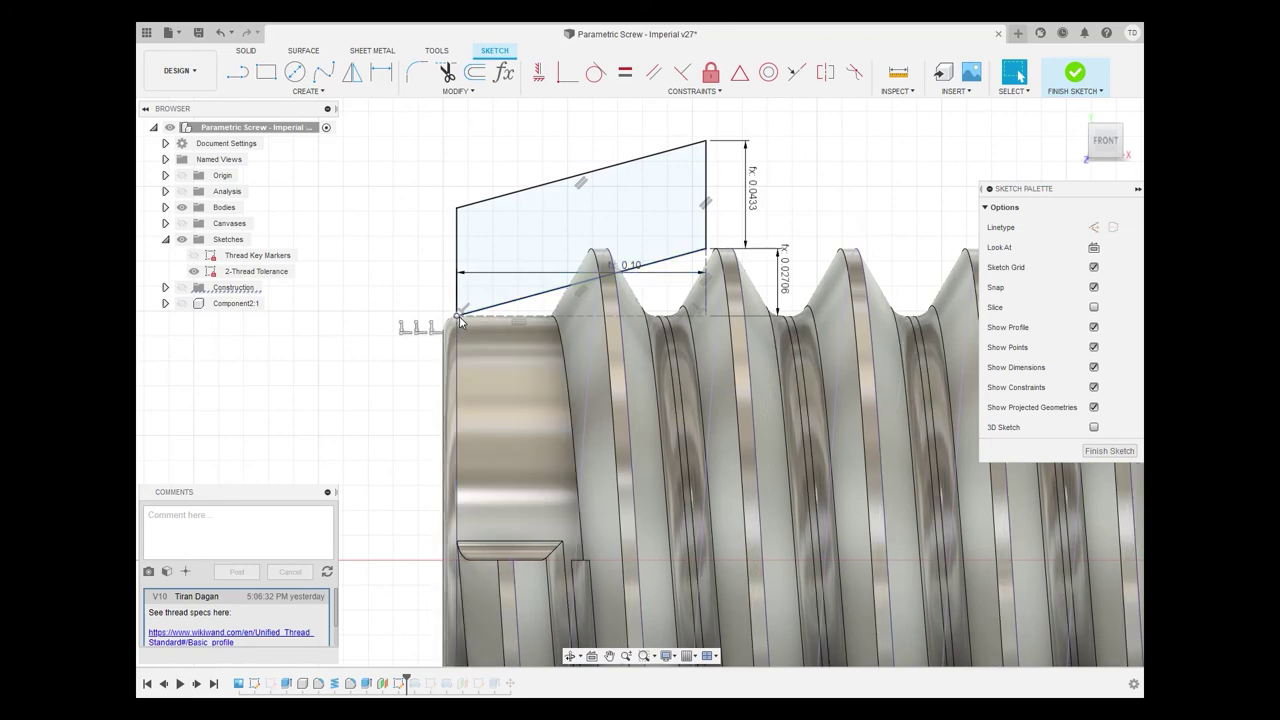
Examine the expression driving the tolerance profile's width dimension and compare its length with the threads it covers
double_click(636, 268)
double_click(636, 268)
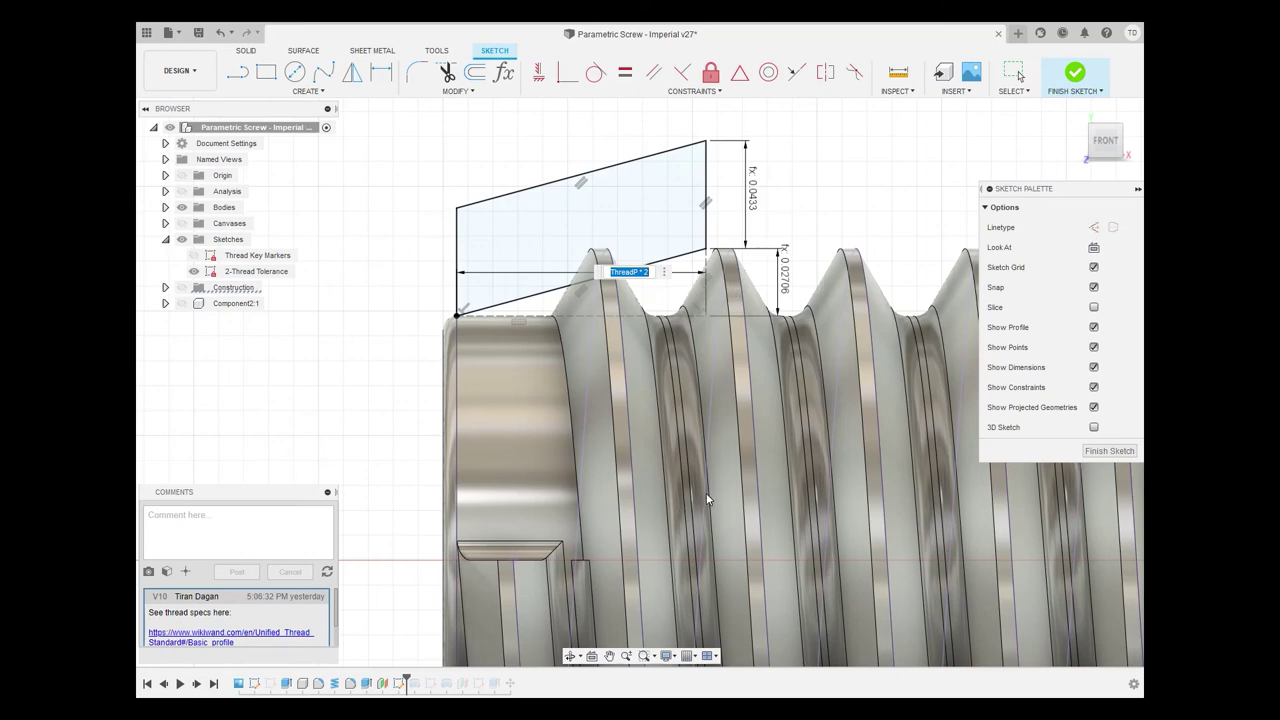
middle_drag(670, 453, 660, 238)
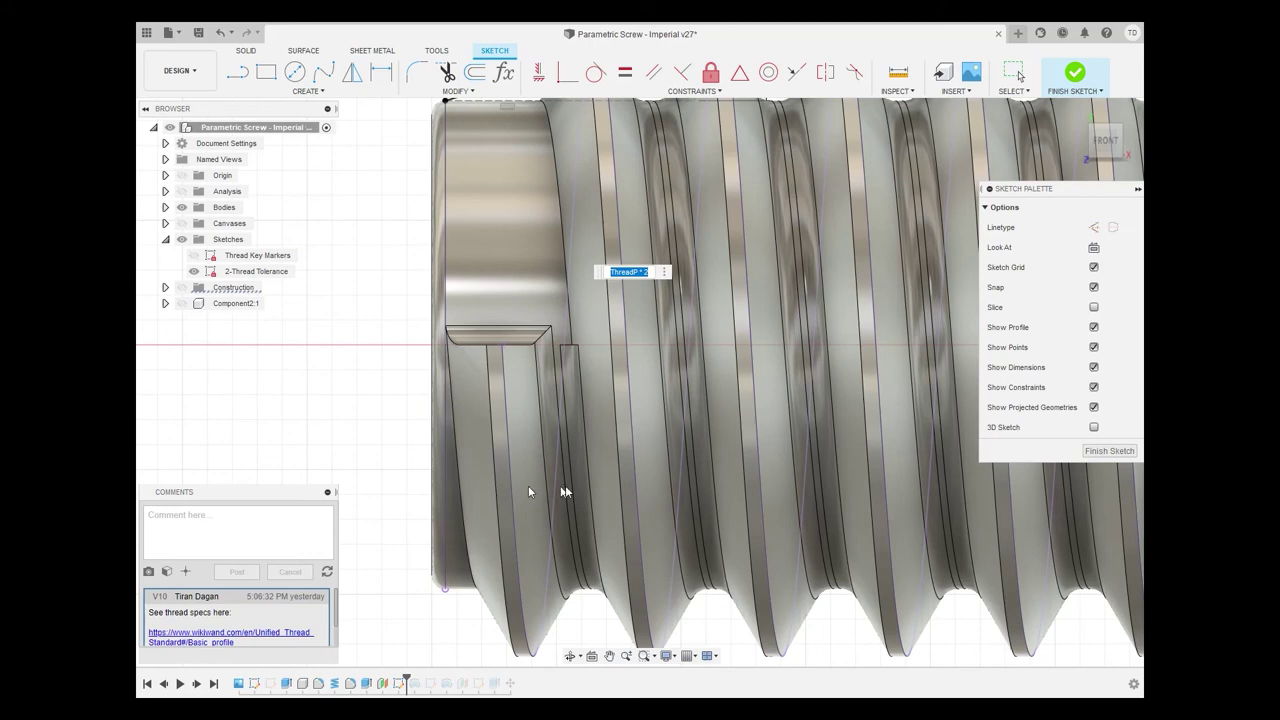
middle_drag(645, 213, 583, 473)
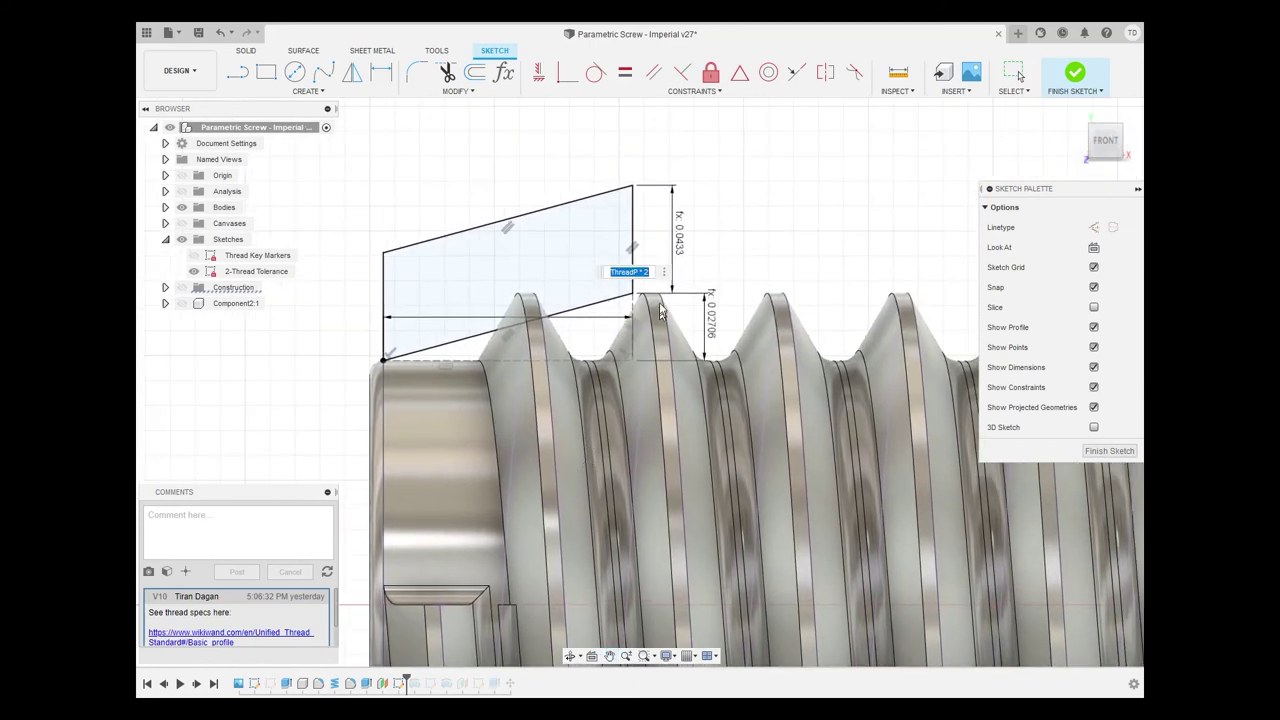
key(Return)
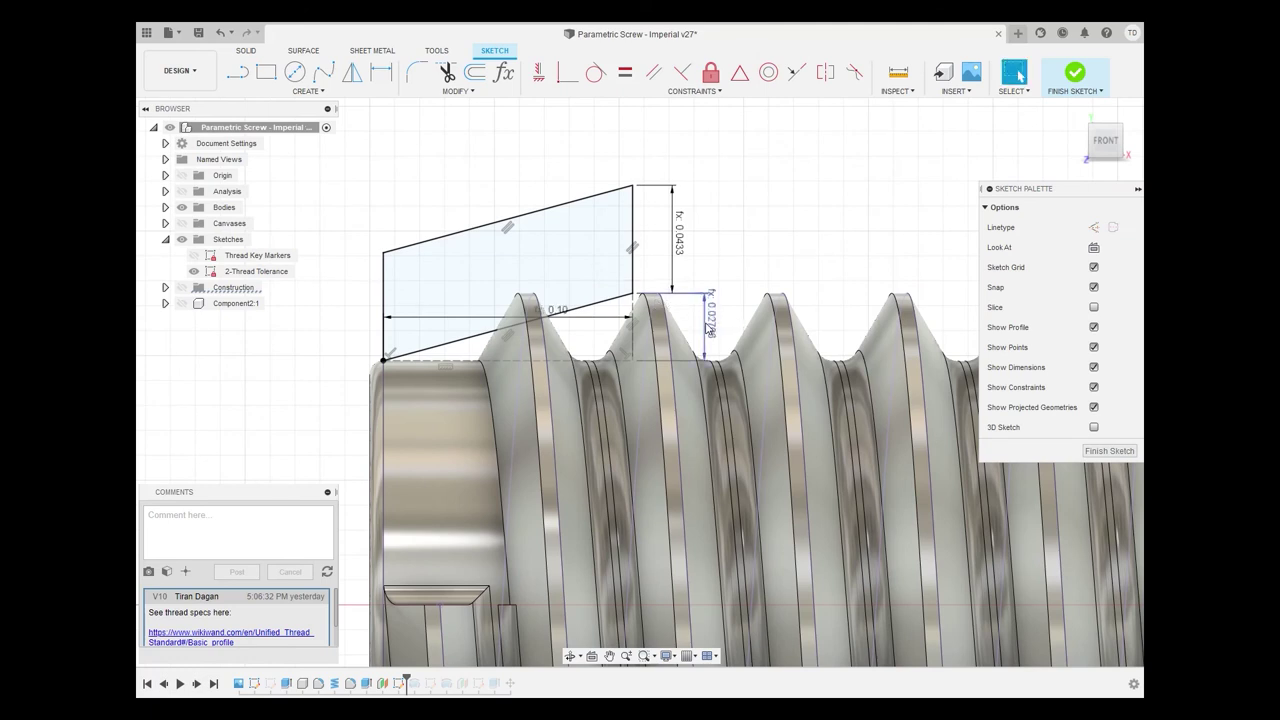
Check the tolerance profile's two height expressions against the thread diagram in the browser, return to Fusion 360 and finish the sketch
double_click(710, 328)
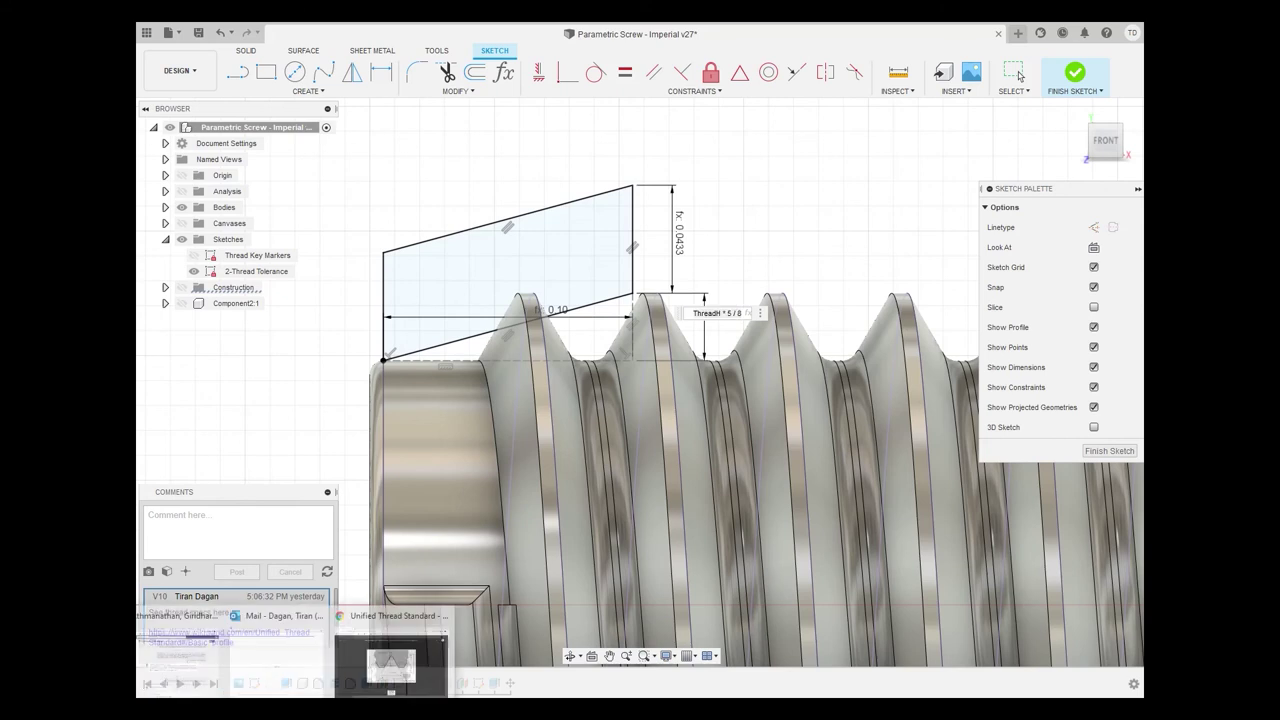
click(395, 650)
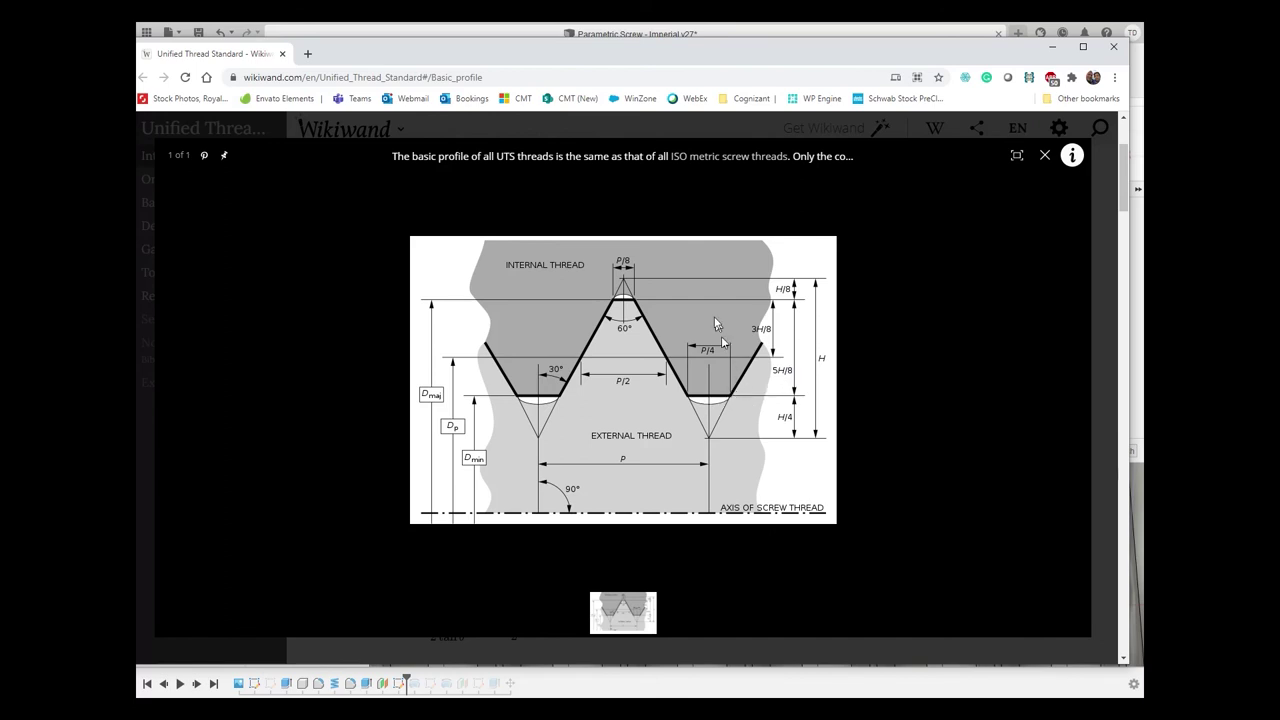
click(753, 22)
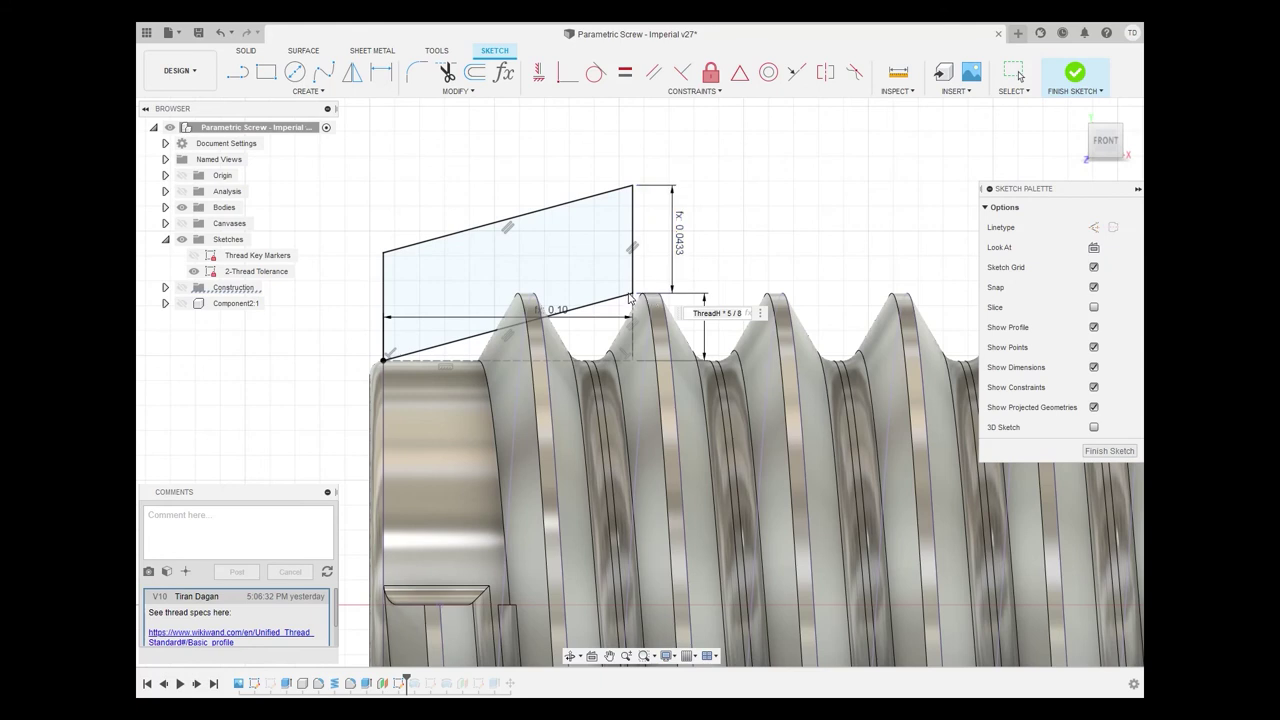
double_click(680, 233)
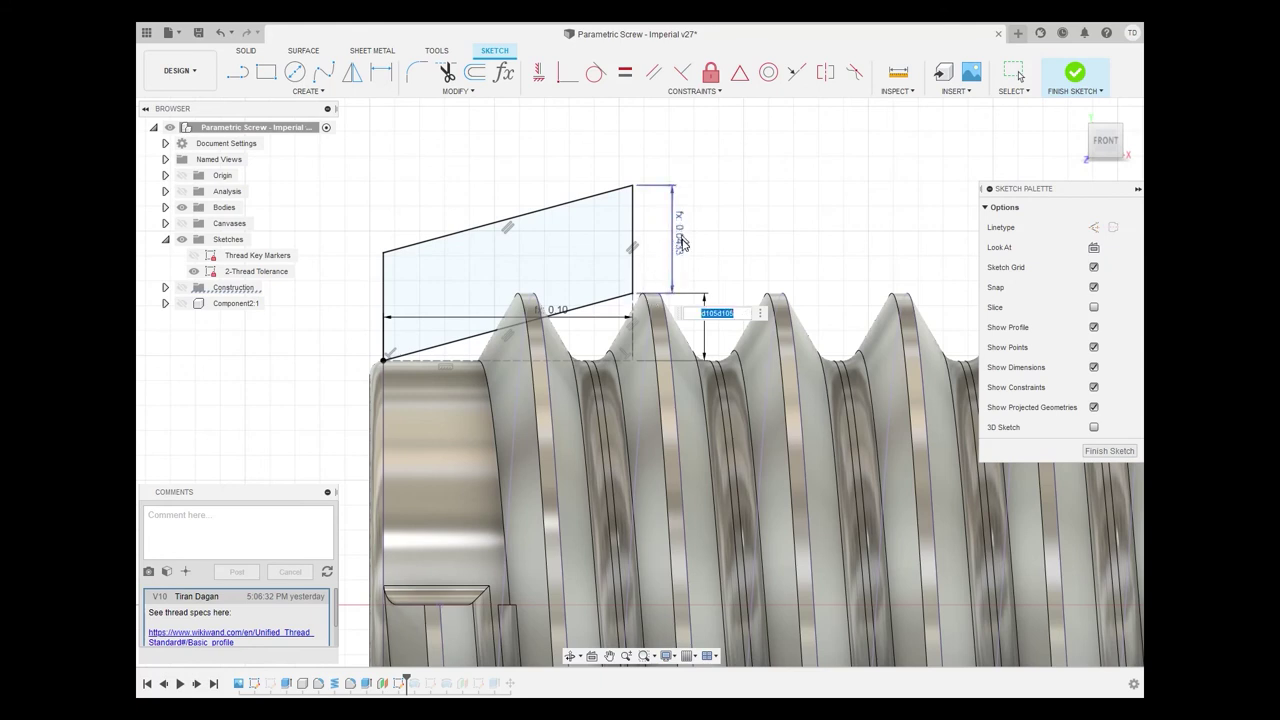
key(Return)
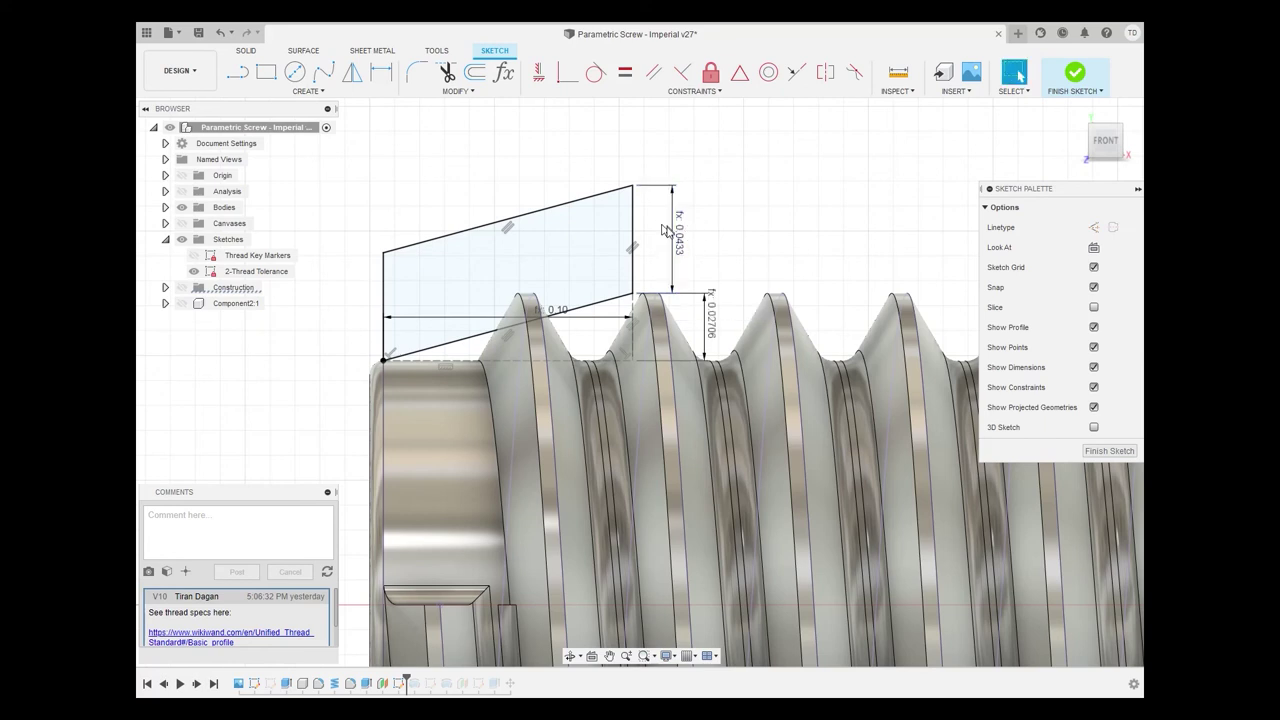
double_click(667, 231)
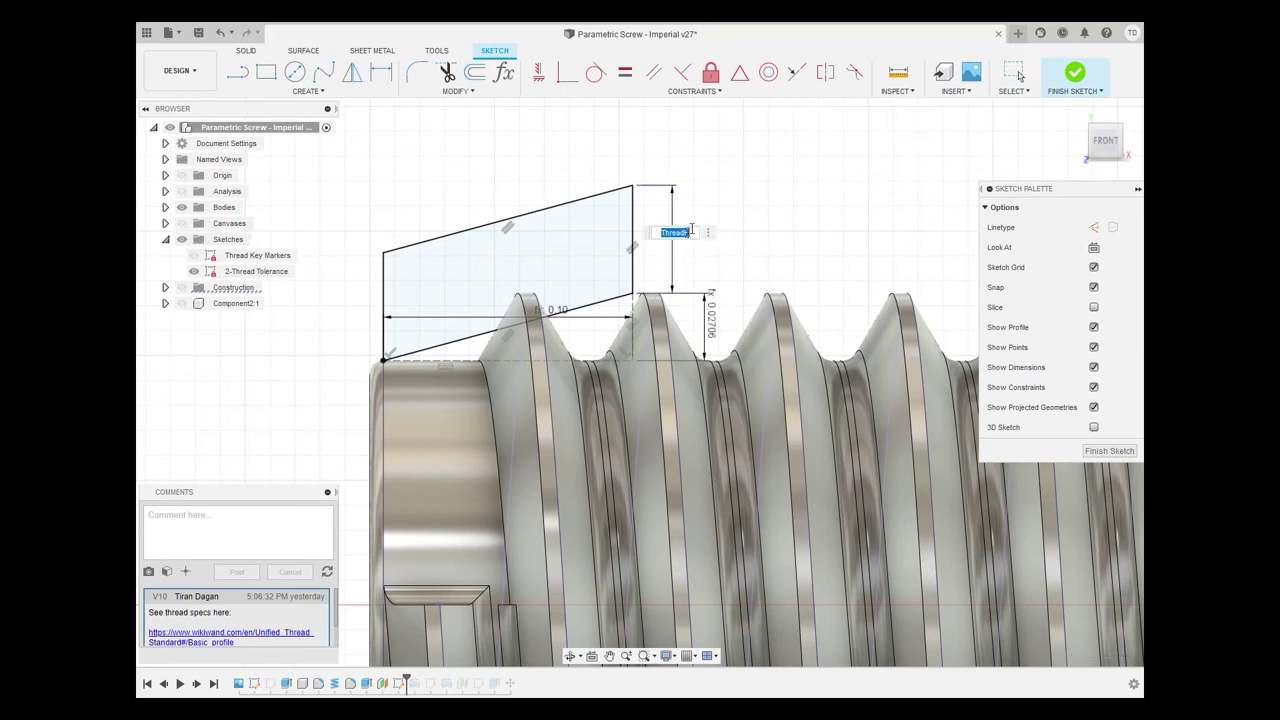
key(Return)
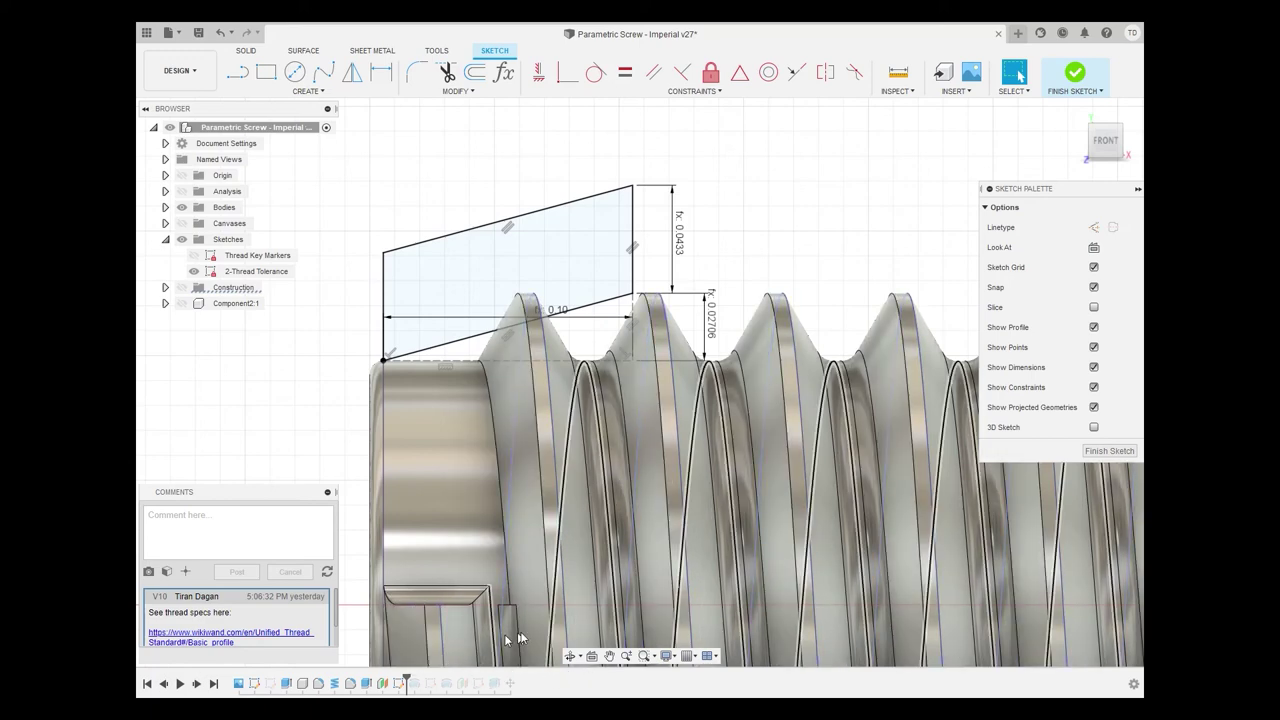
click(1074, 76)
Roll the history forward past Revolve2, open that revolved cut to inspect the tapered volume it removes, and close the edit
drag(410, 688, 418, 690)
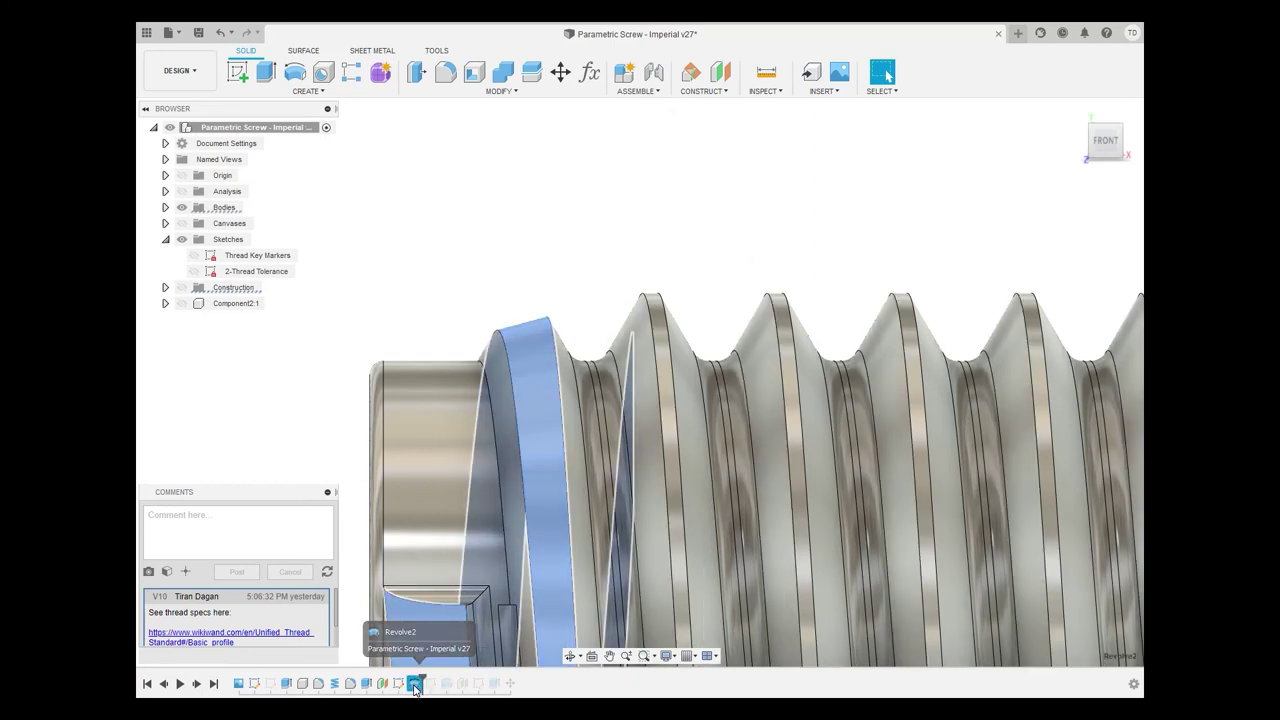
right_click(415, 685)
click(457, 551)
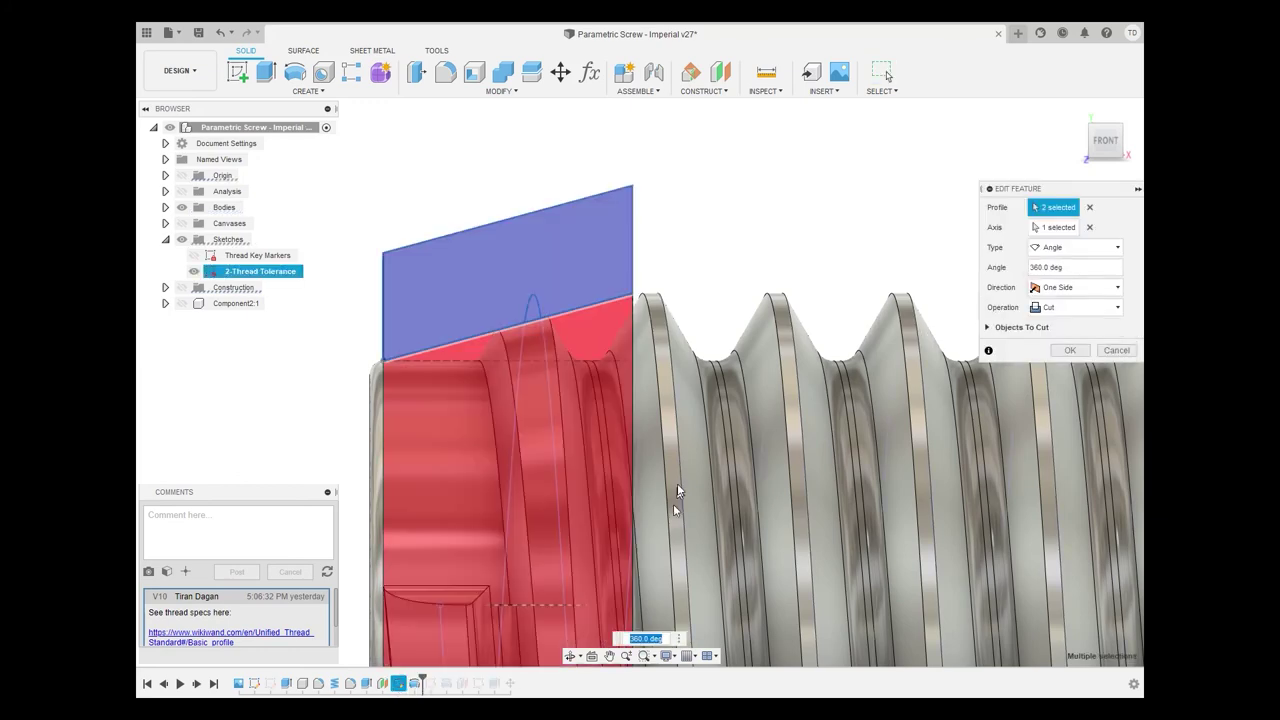
scroll(712, 369, down, 3)
shift+middle_drag(748, 540, 692, 506)
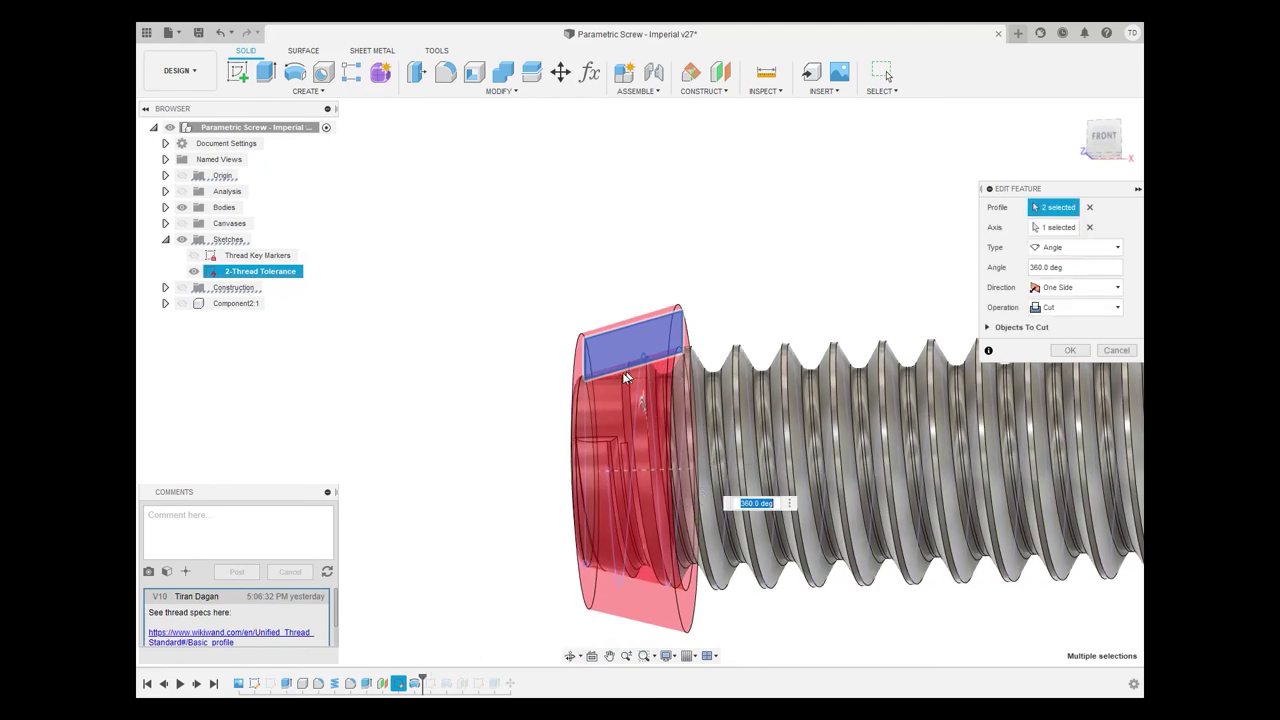
key(Escape)
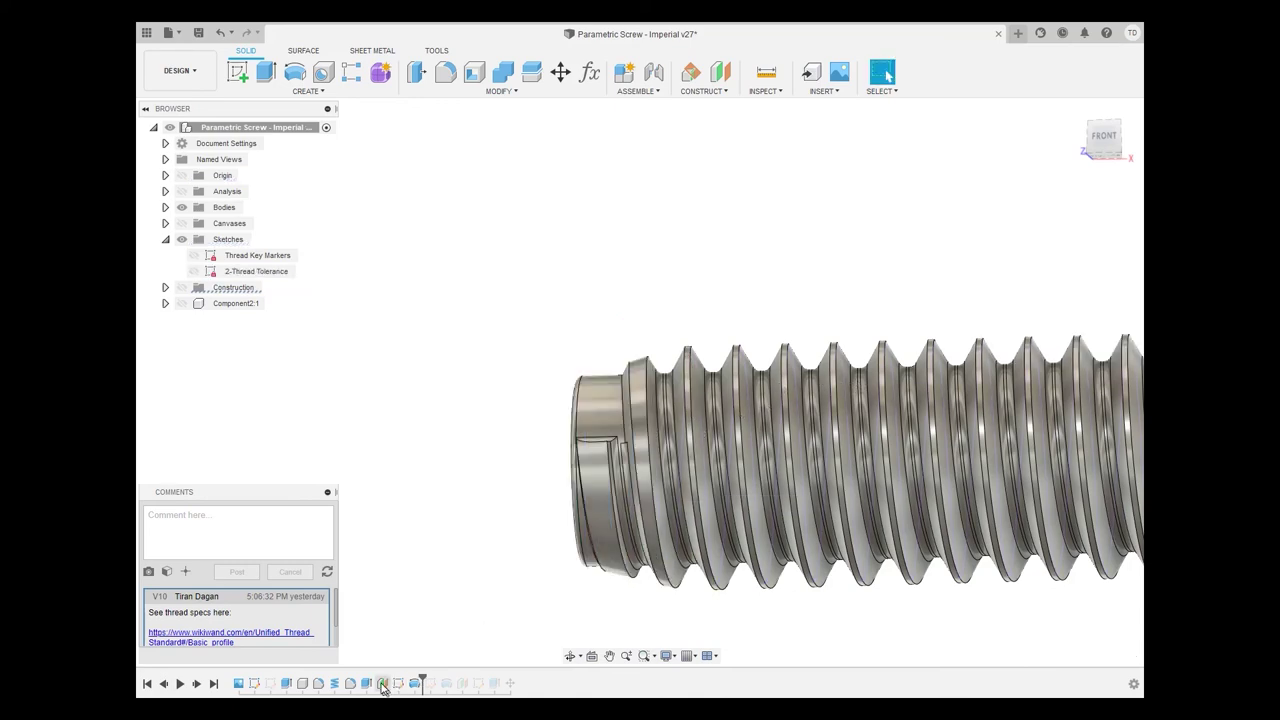
Reopen the 2-Thread Tolerance sketch, set the profile's width to 0.20 through its thread-pitch expression, and finish the sketch
double_click(398, 683)
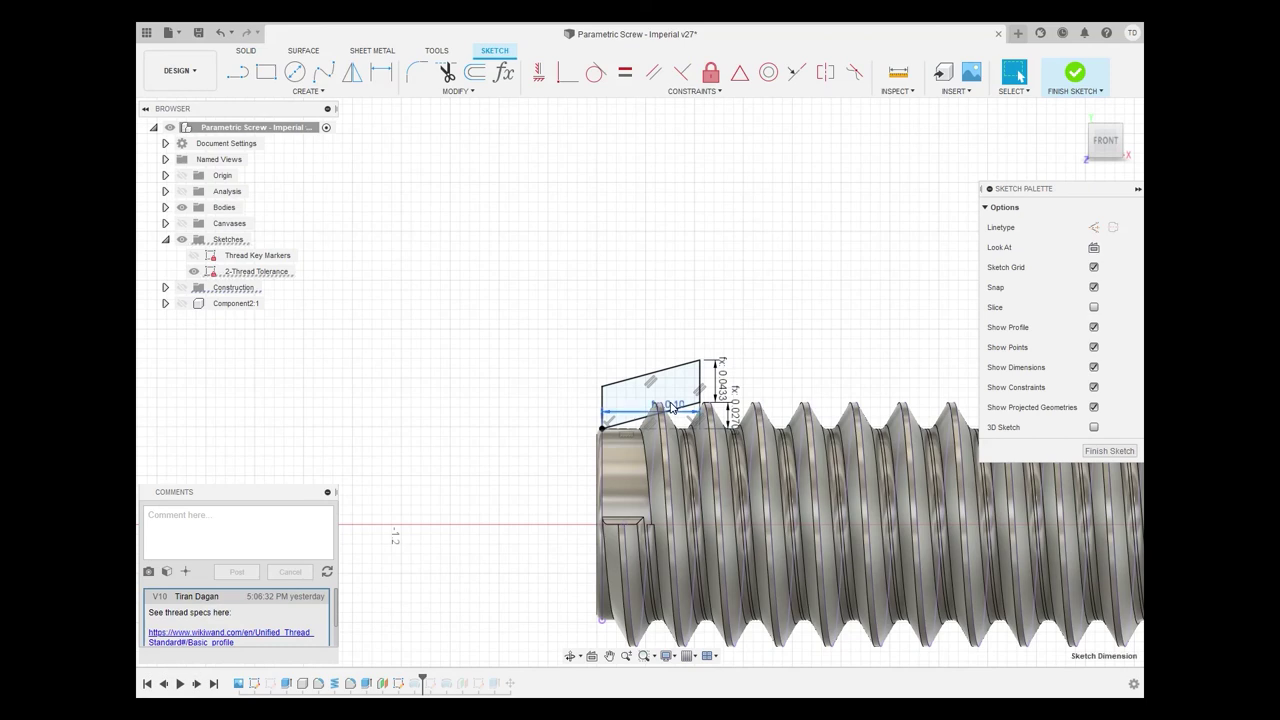
double_click(670, 407)
click(703, 408)
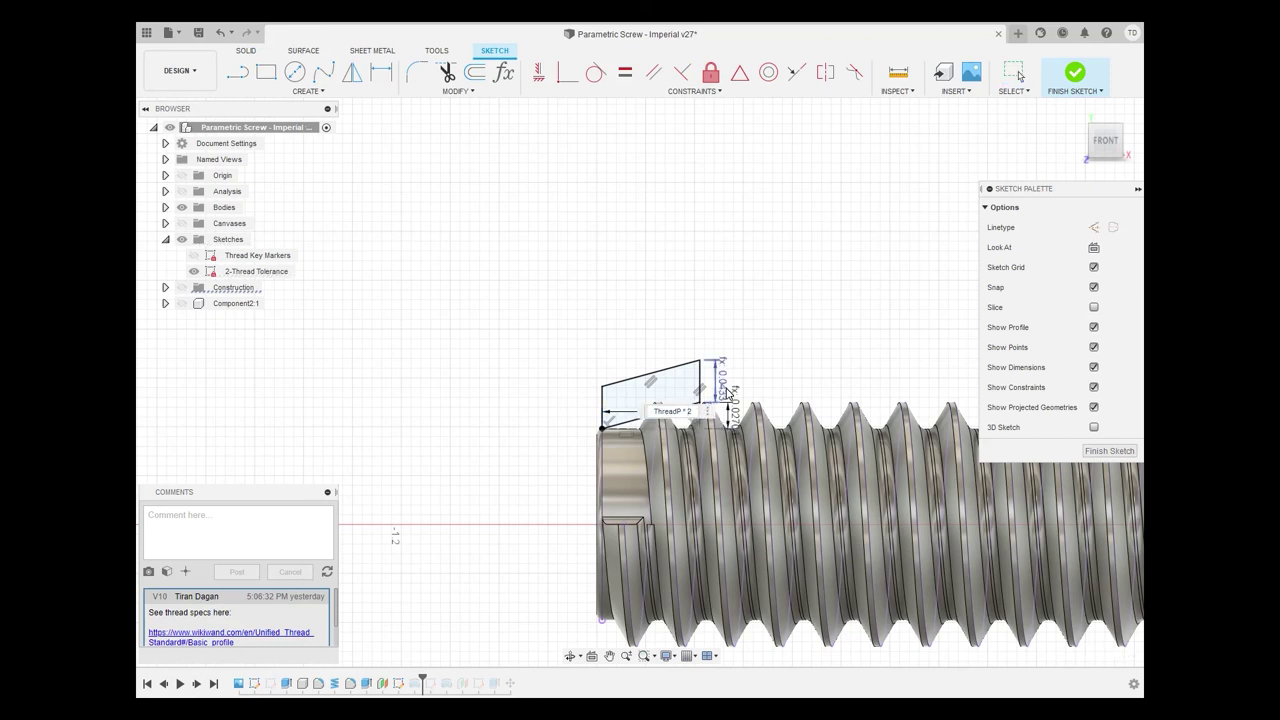
key(Return)
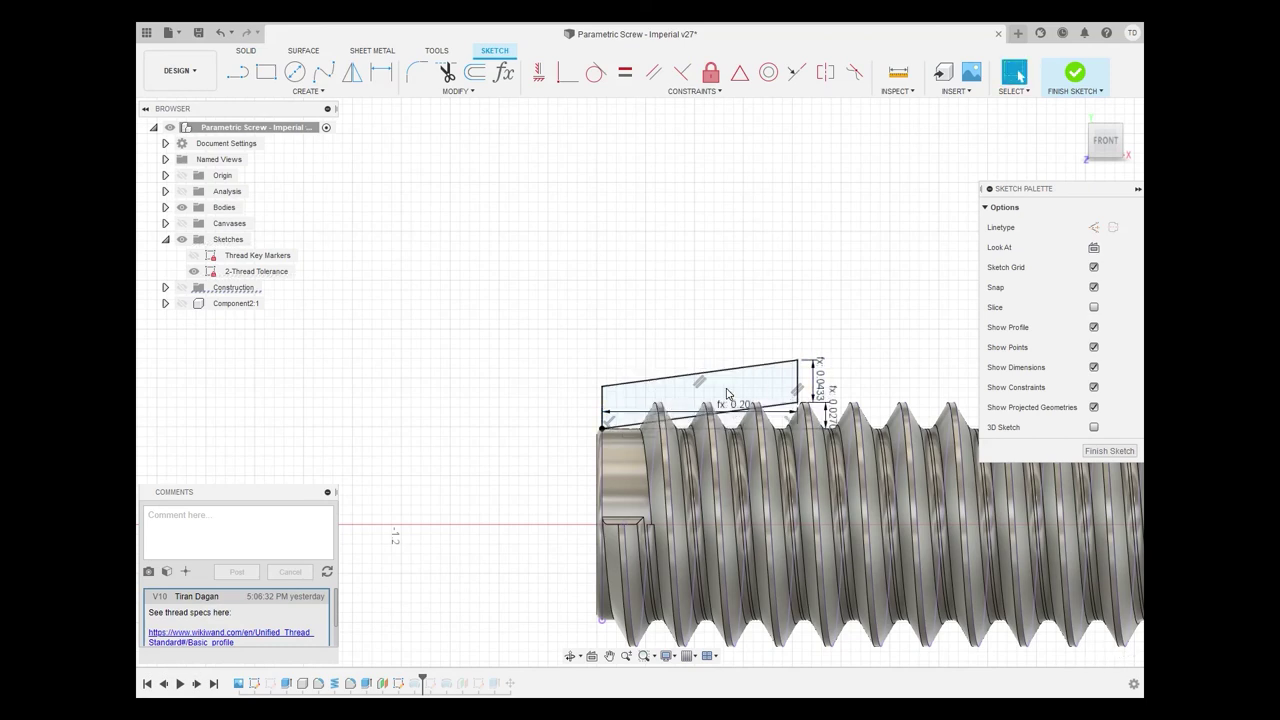
click(1058, 87)
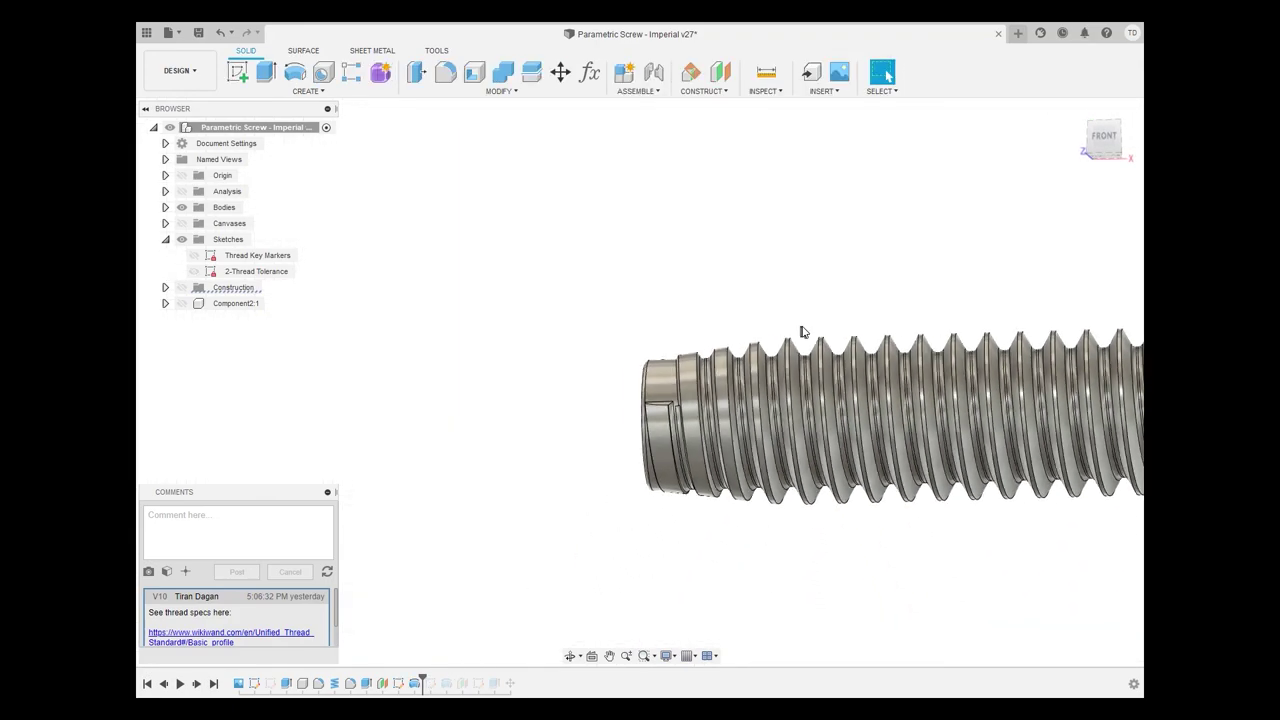
shift+middle_drag(803, 331, 806, 606)
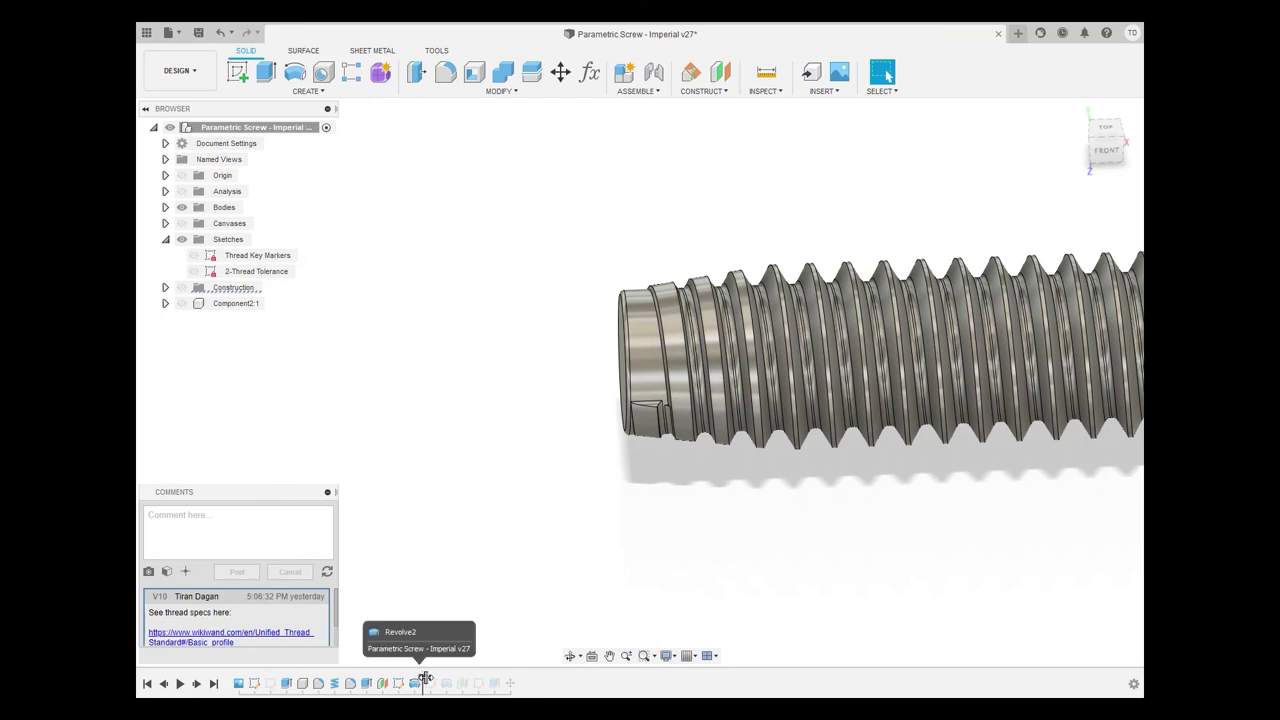
Roll the history forward past the Button Head sketch, open it to review the head profile, and finish the sketch
drag(421, 678, 432, 690)
double_click(245, 287)
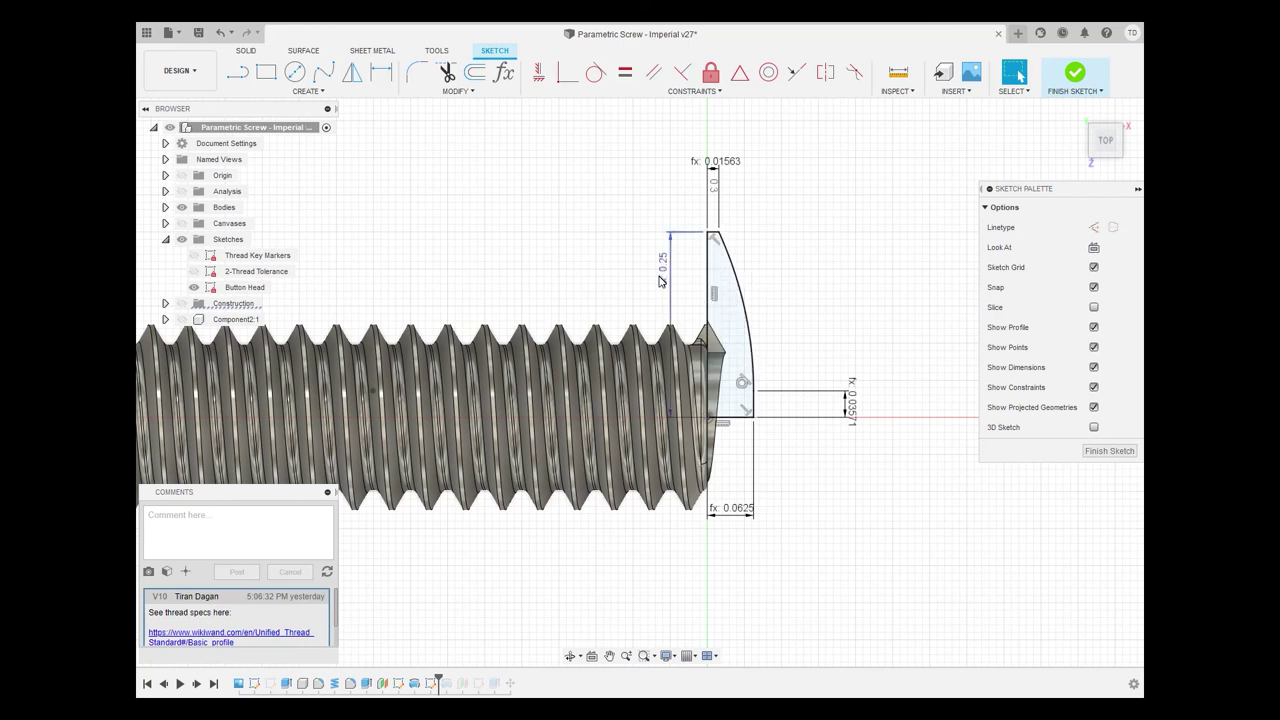
click(461, 685)
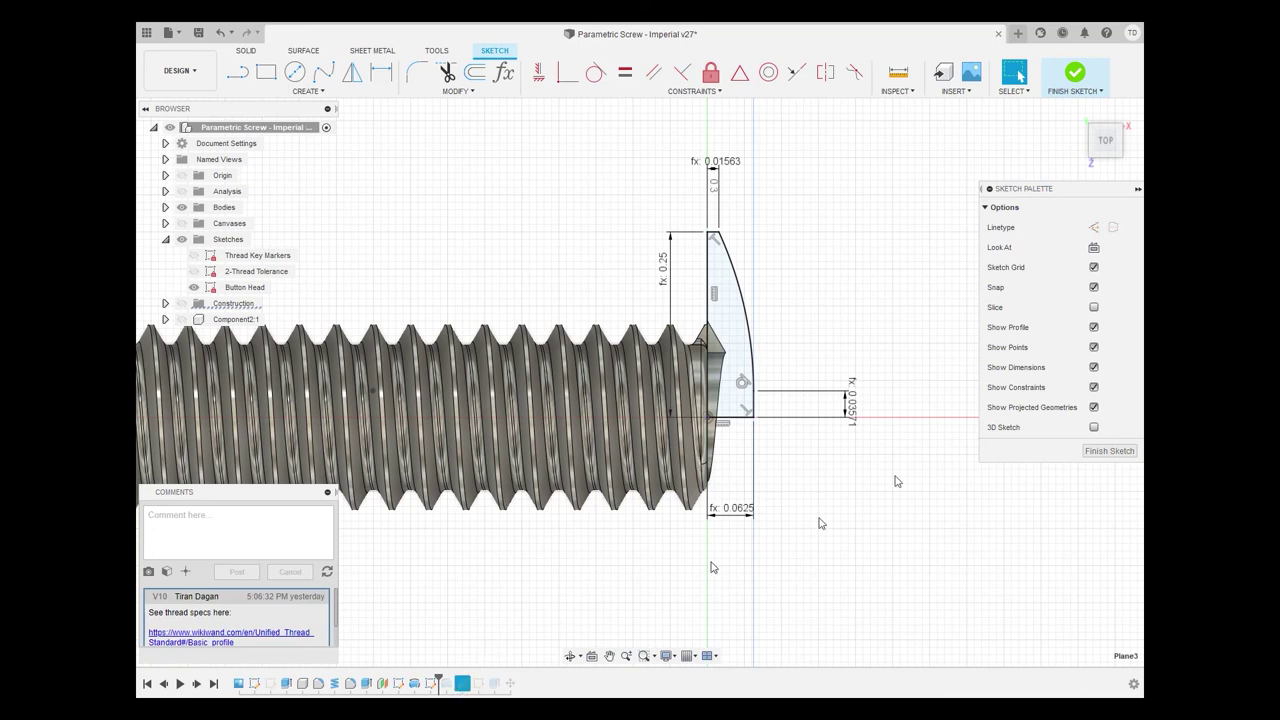
click(1075, 78)
Roll the history forward past the revolve that forms the button head and view the head's domed face
drag(435, 686, 454, 686)
scroll(939, 500, down, 5)
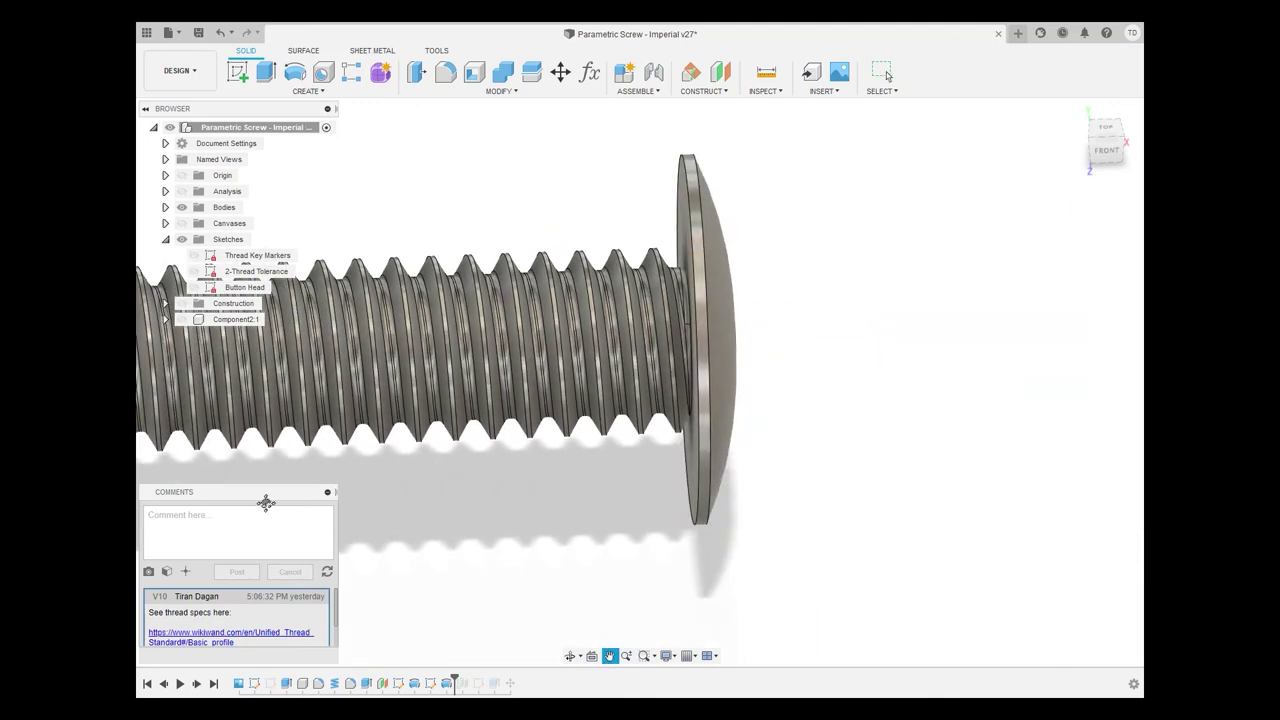
shift+middle_drag(814, 434, 766, 388)
click(884, 73)
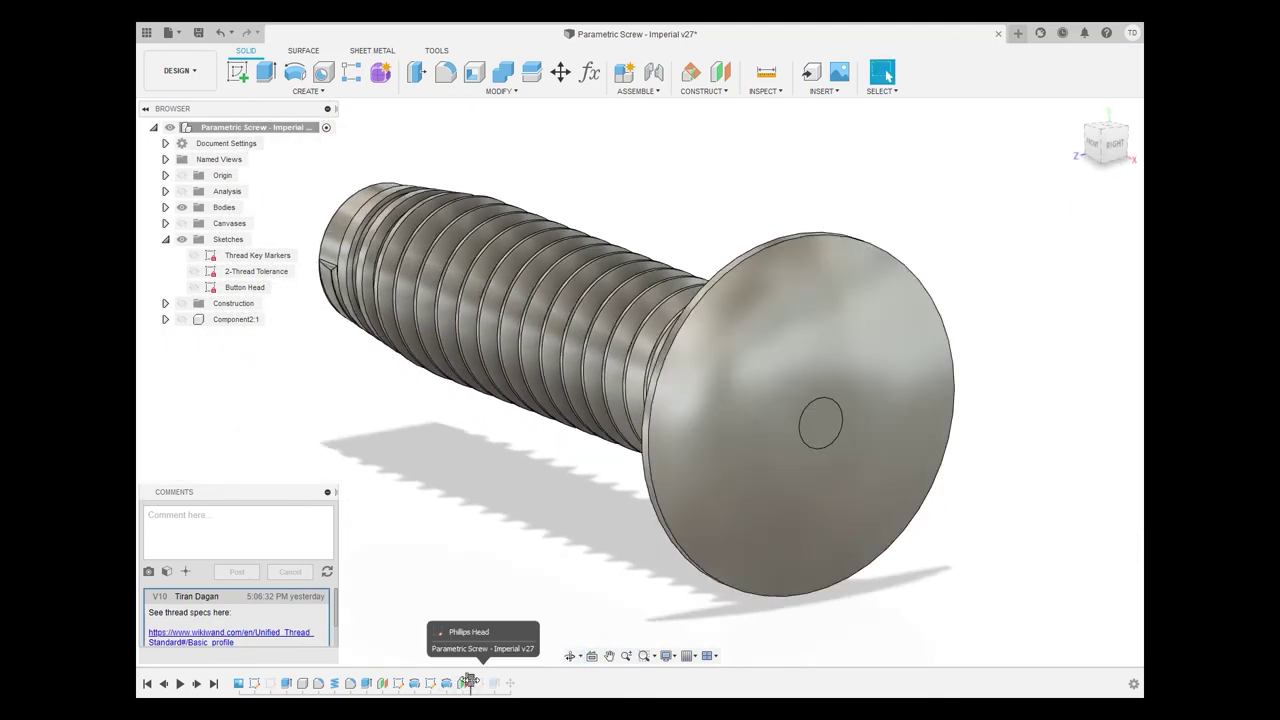
Roll the history forward past the Phillips Head sketch and the cut that makes the cross recess, and inspect the whole screw
drag(454, 681, 481, 688)
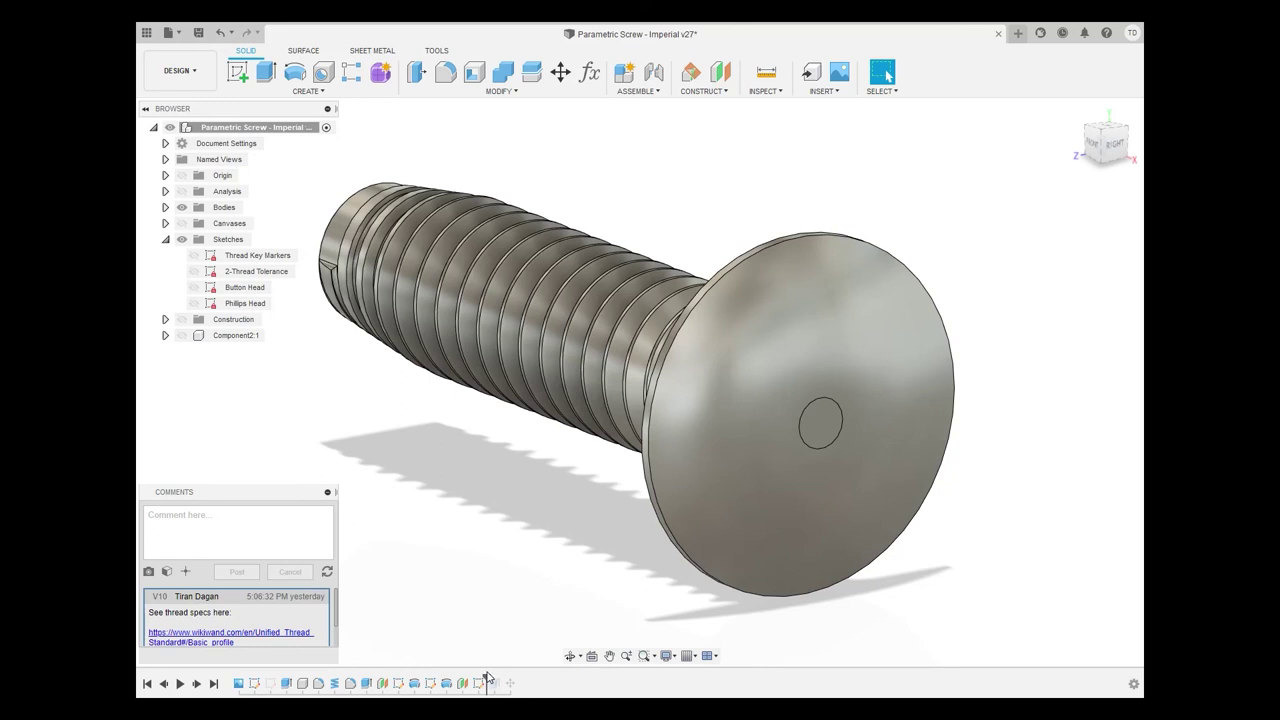
drag(487, 677, 503, 680)
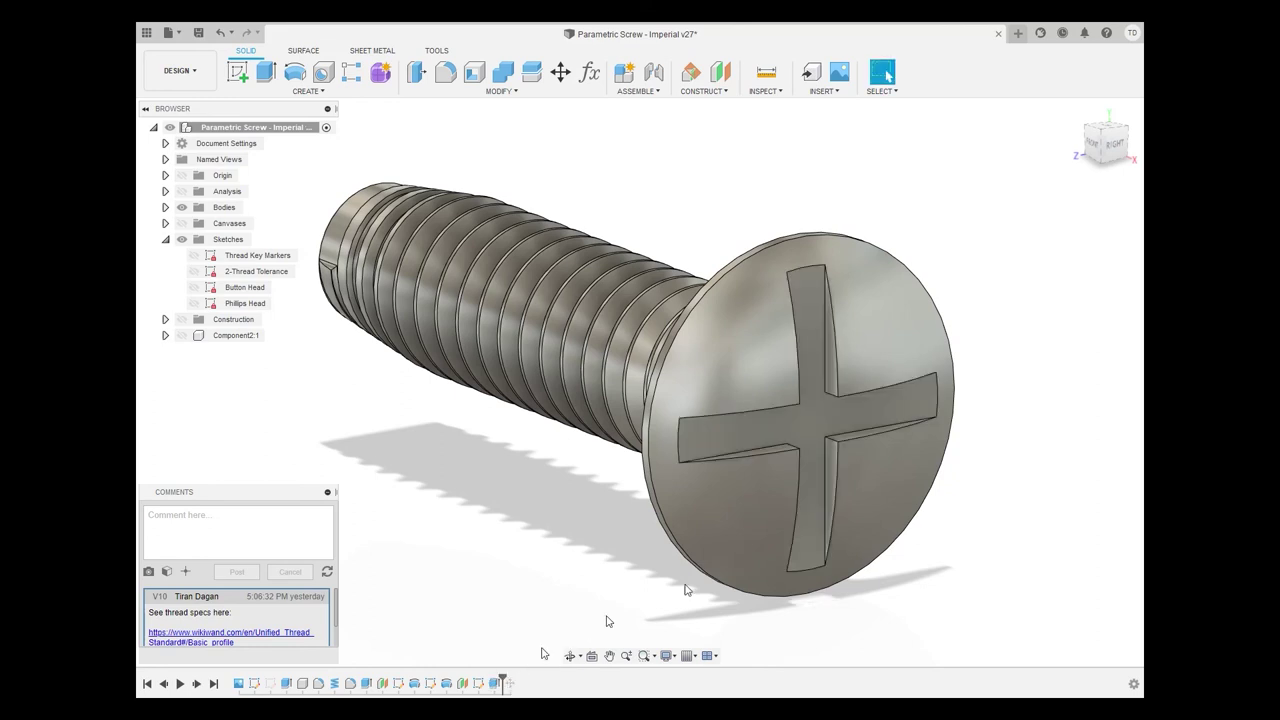
shift+middle_drag(846, 543, 912, 473)
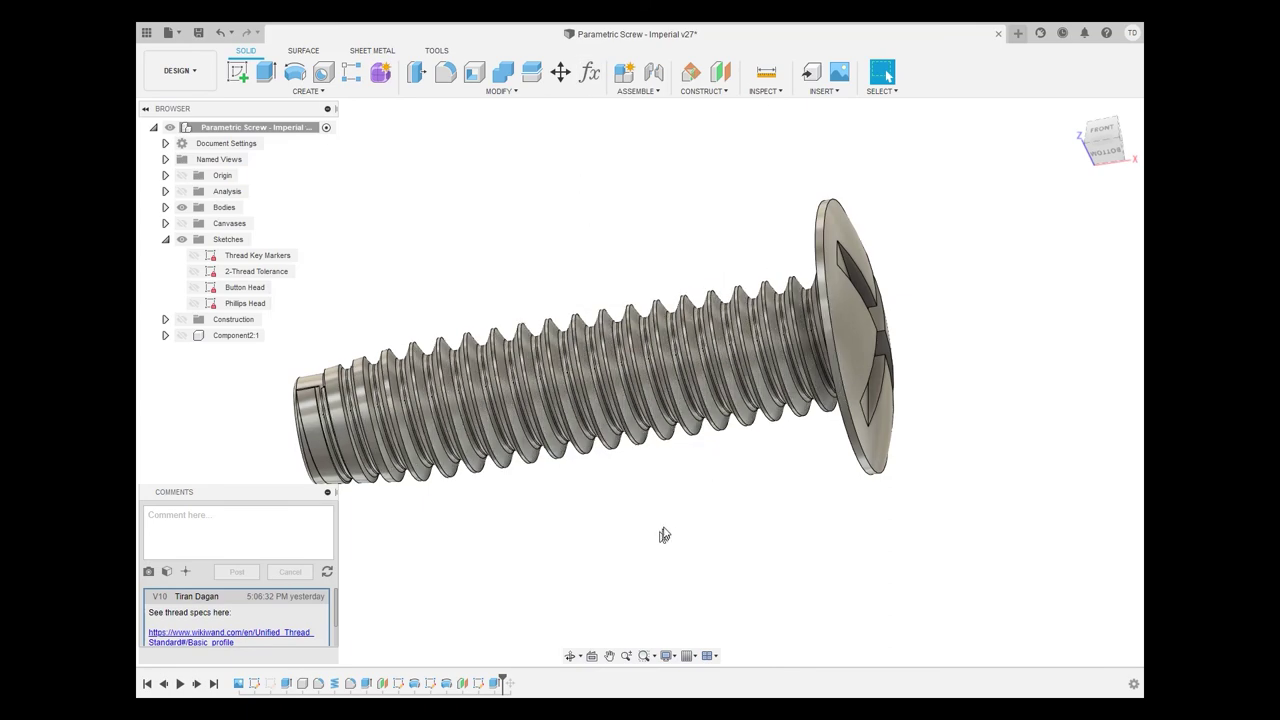
Apply the Stainless Steel - Polished appearance to the screw body
key(a)
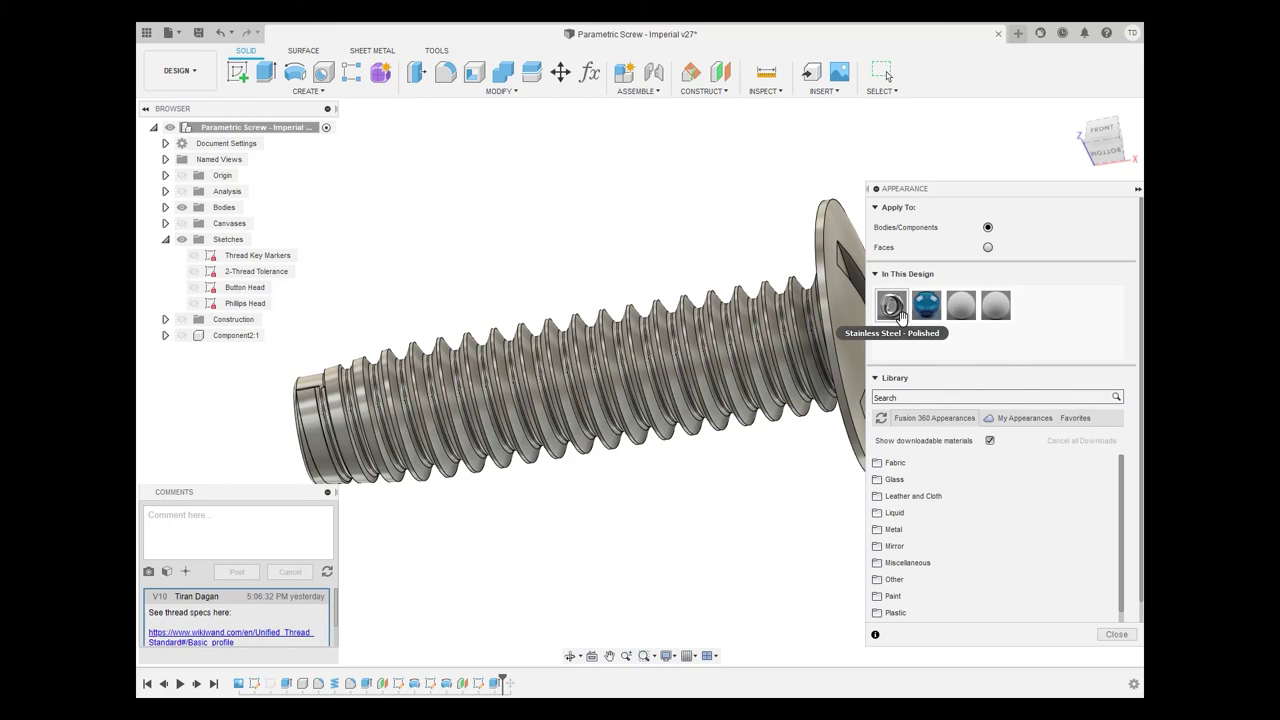
drag(901, 316, 656, 322)
key(Escape)
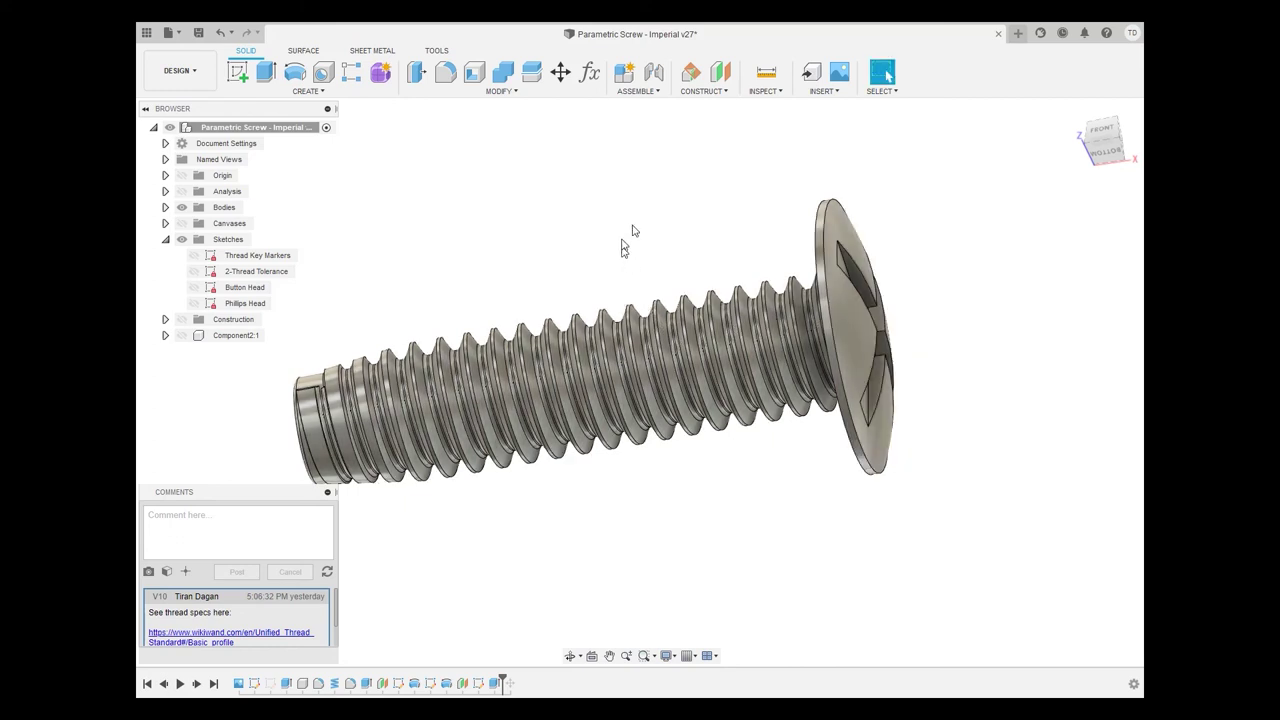
Roll the history forward past the final move feature to the end of the timeline
click(176, 77)
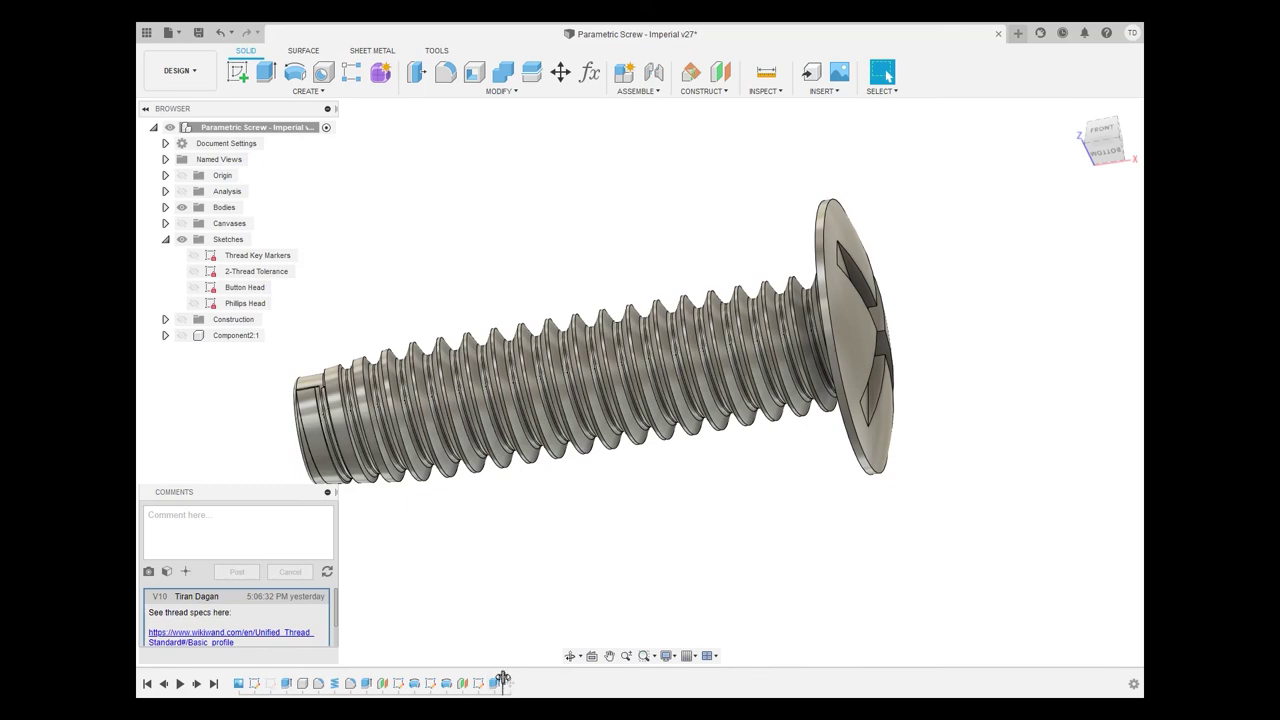
drag(503, 680, 518, 683)
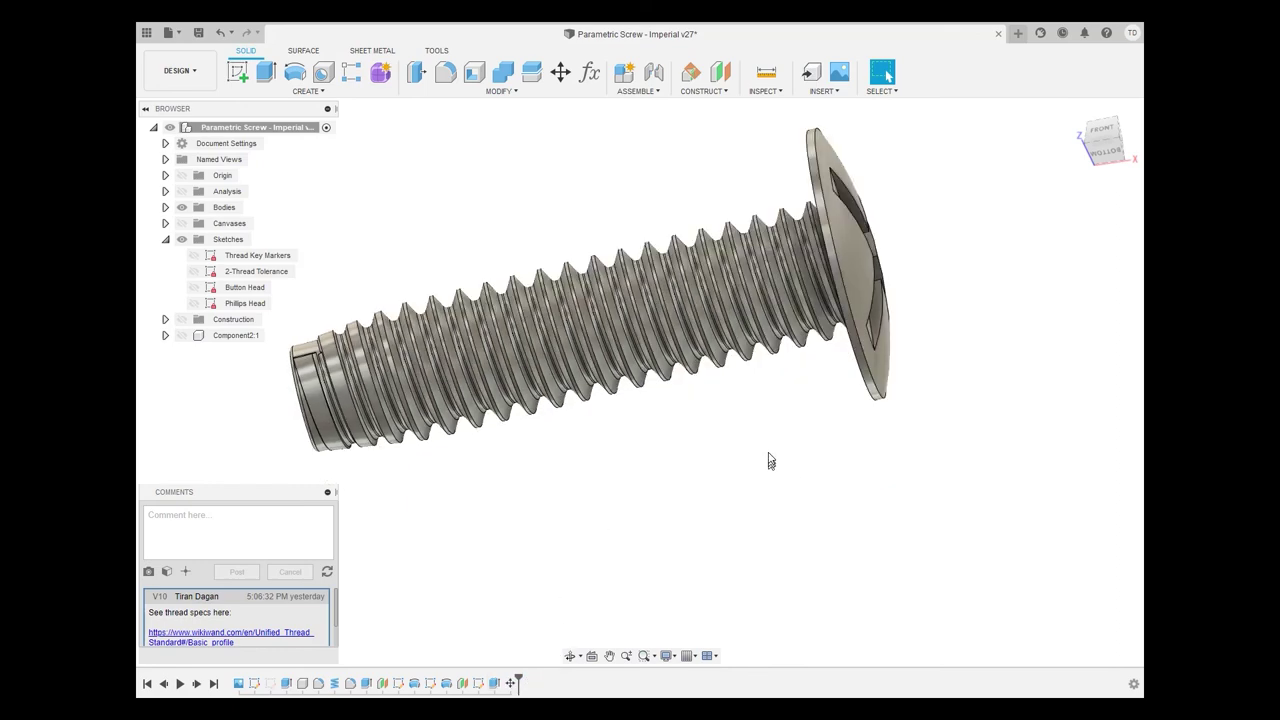
scroll(770, 460, down, 3)
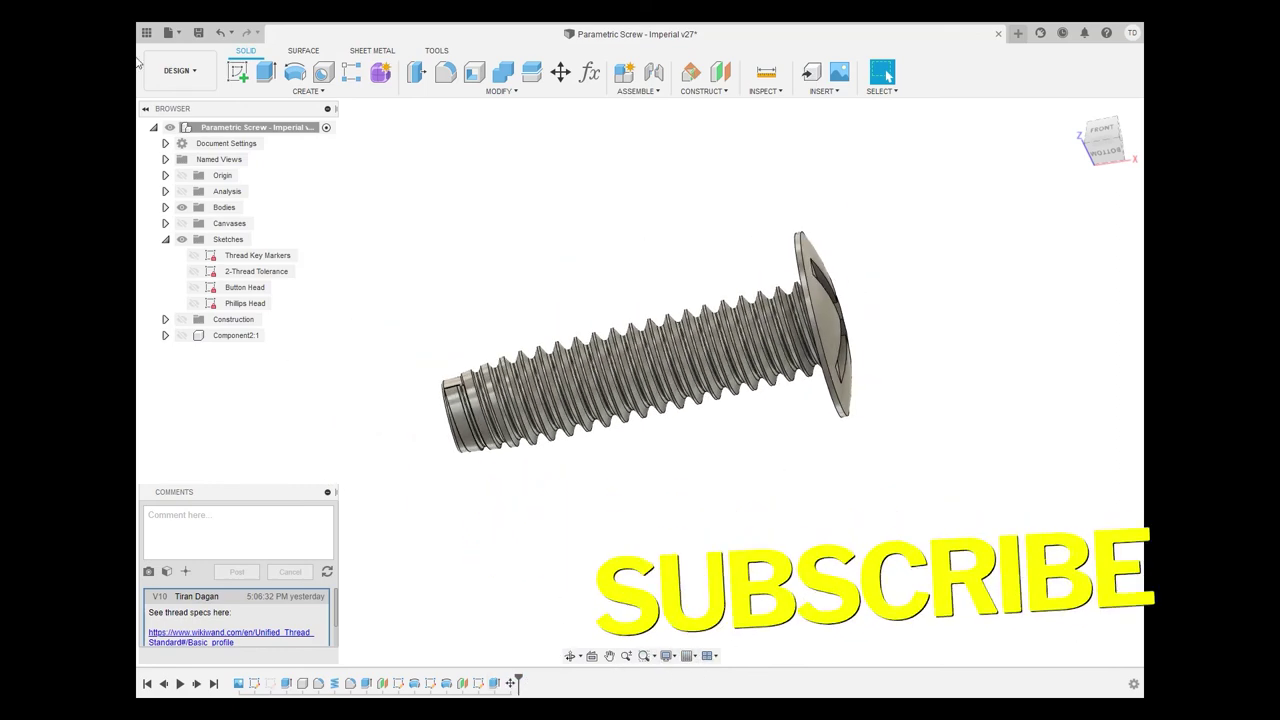
Switch to the Render workspace and view the screw from the front, slightly above the ground plane
click(178, 70)
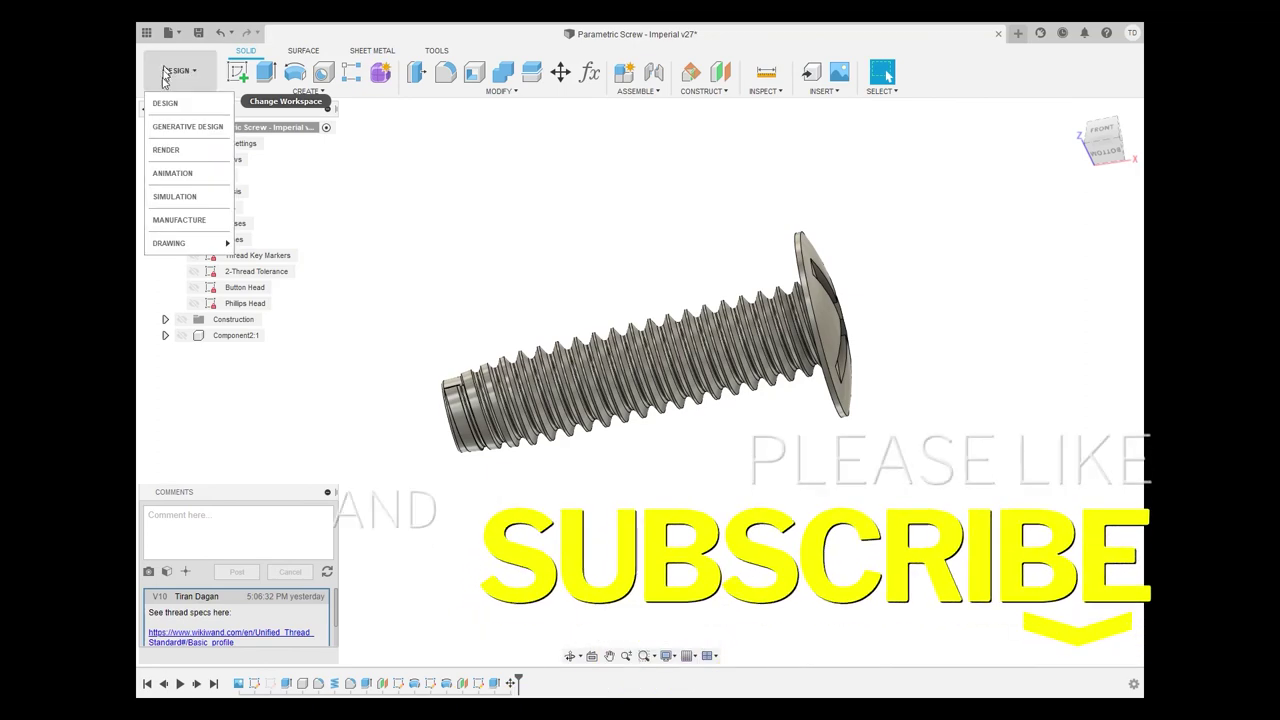
click(166, 150)
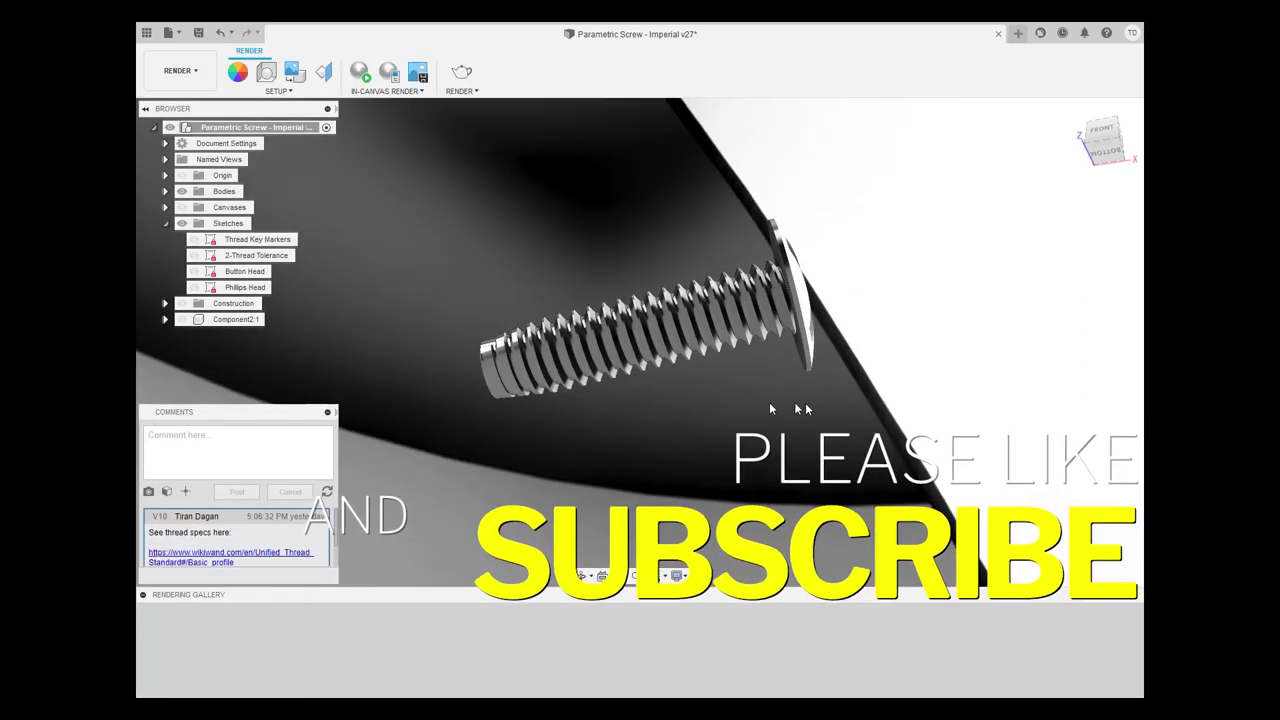
shift+middle_drag(811, 369, 805, 470)
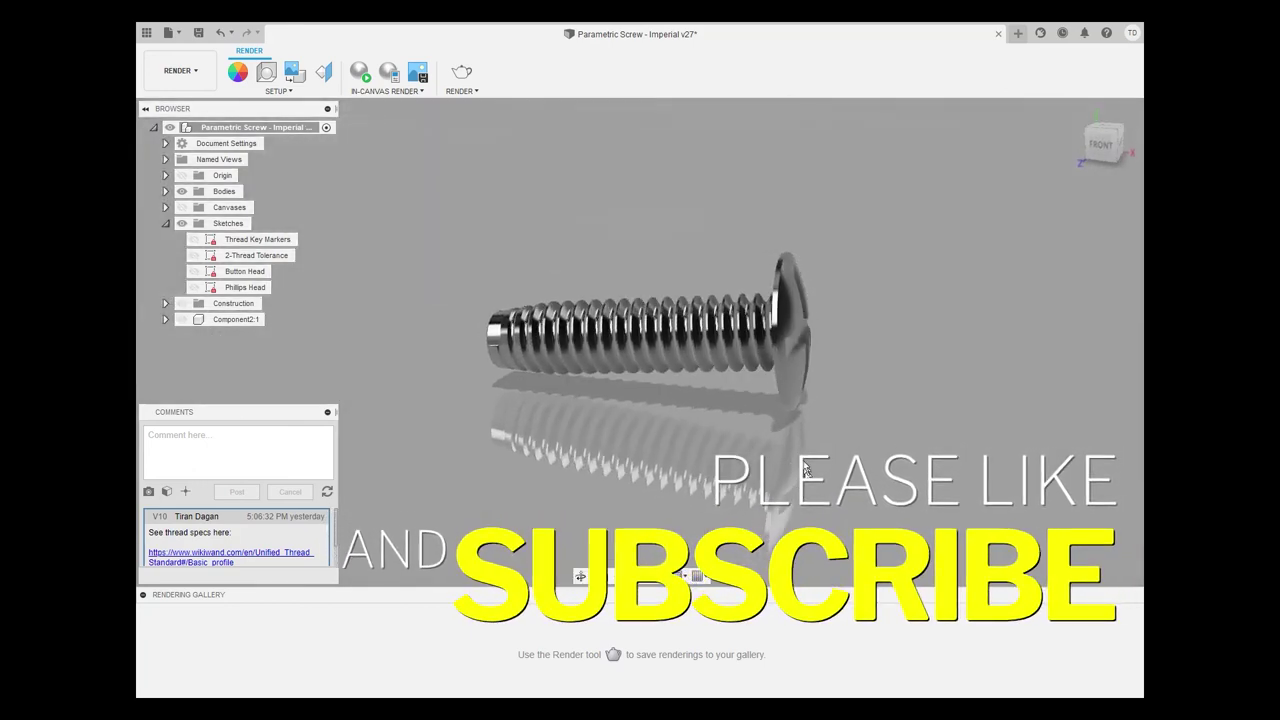